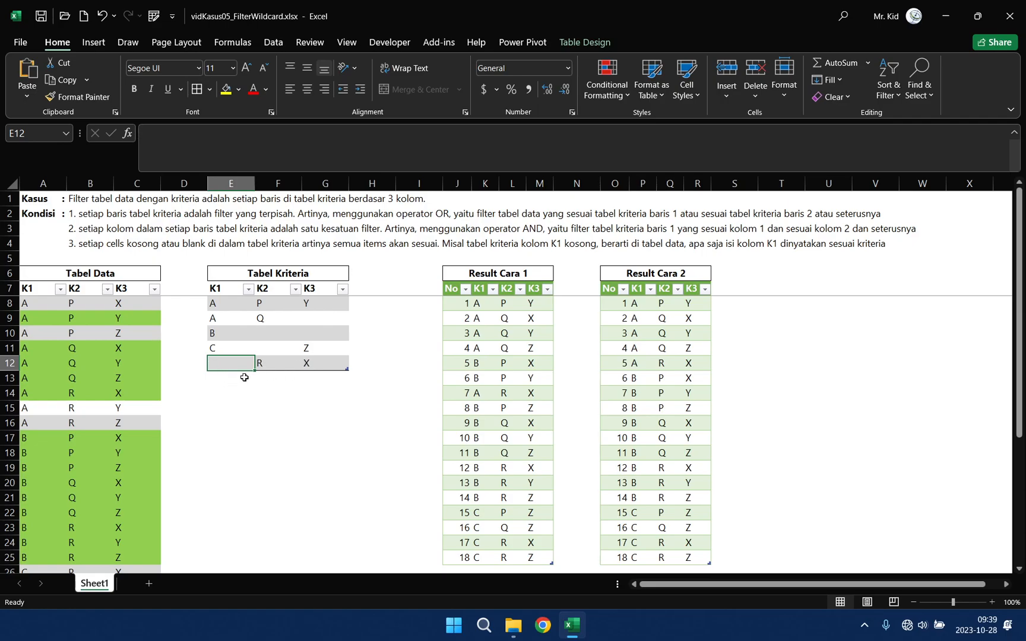
pyautogui.click(499, 275)
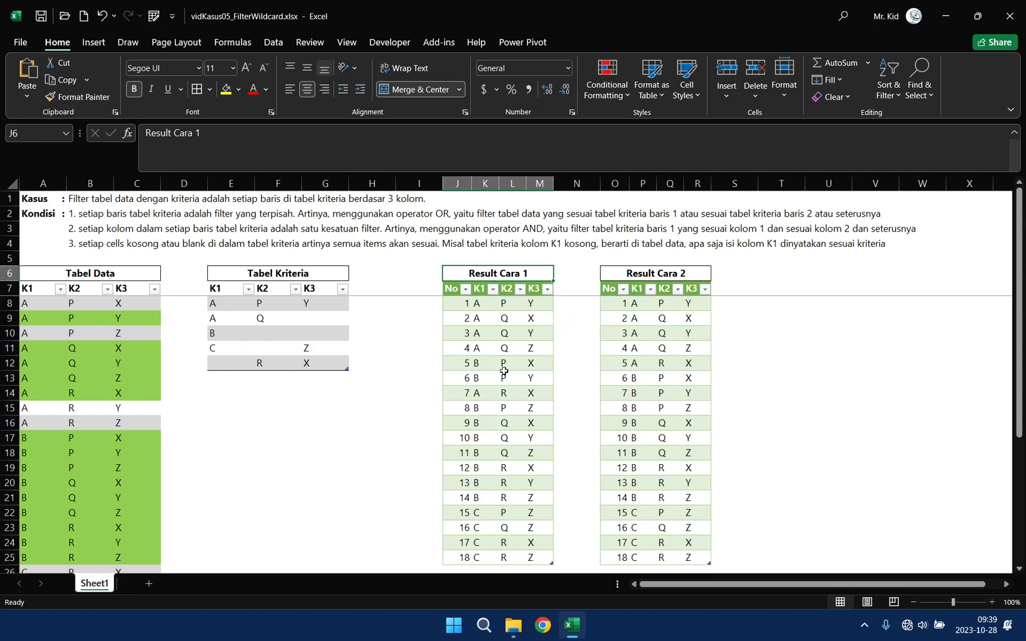
pyautogui.click(646, 271)
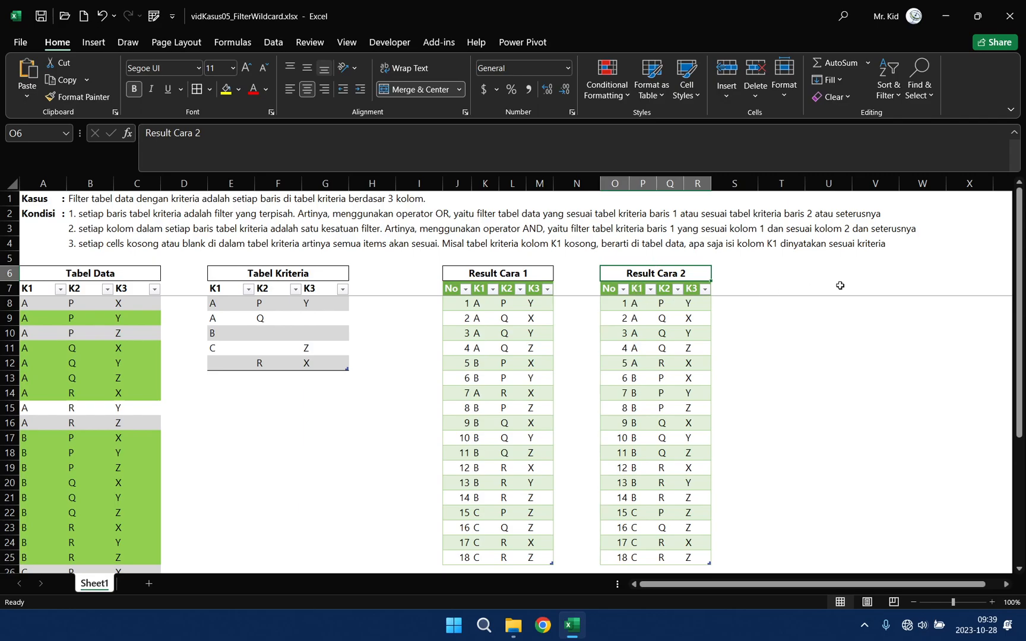
pyautogui.click(782, 288)
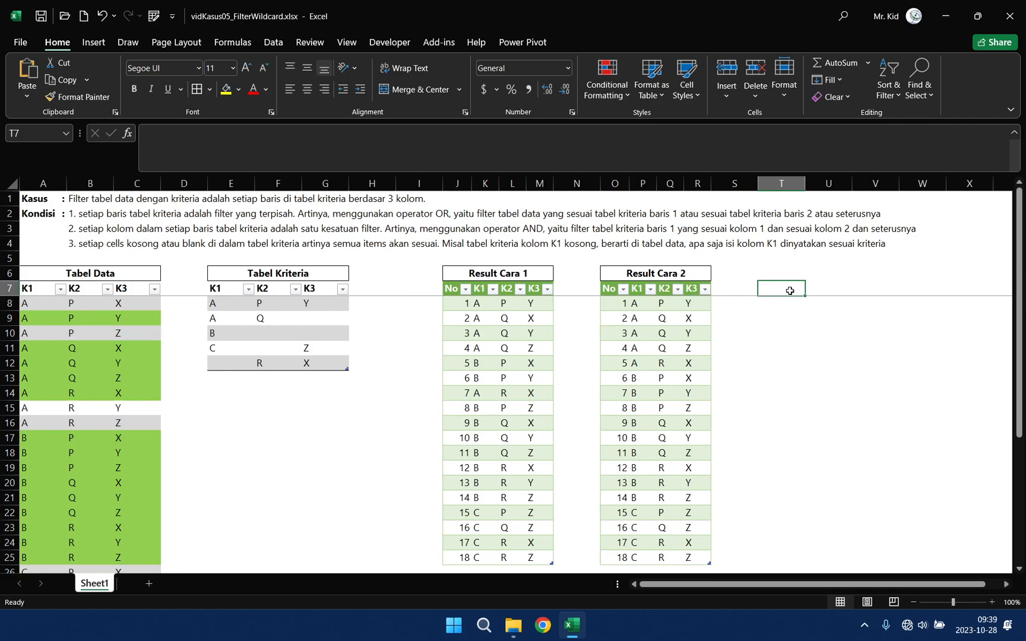
# Step: Open the Power Query Editor and collapse the Cara 1 and Asli query groups
pyautogui.click(154, 16)
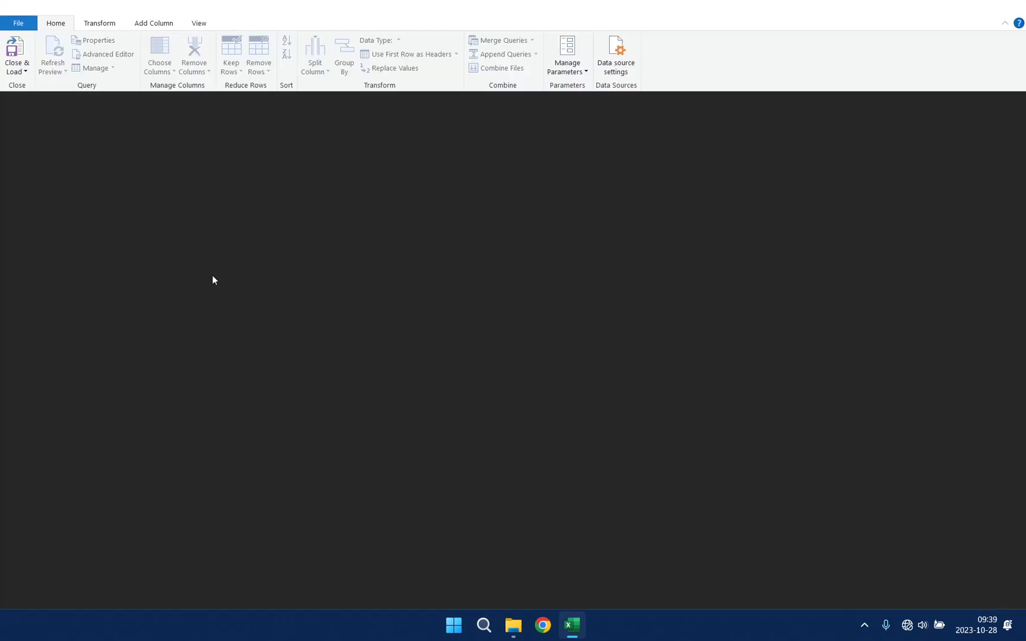
pyautogui.click(17, 165)
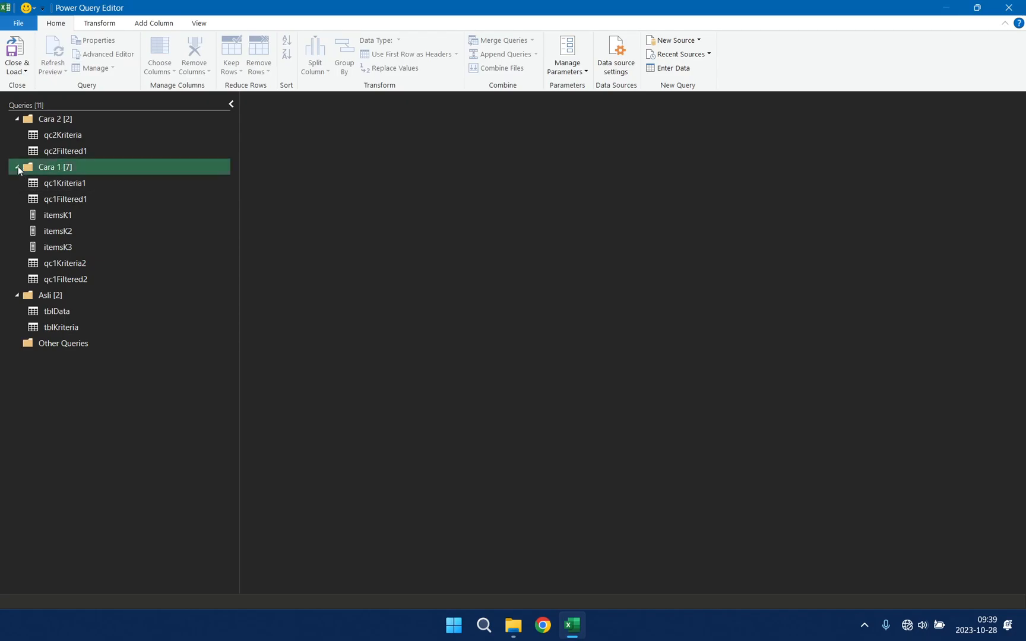
pyautogui.click(18, 184)
# Step: Duplicate the qc2Filtered1 query within the Cara 2 group
pyautogui.click(89, 150)
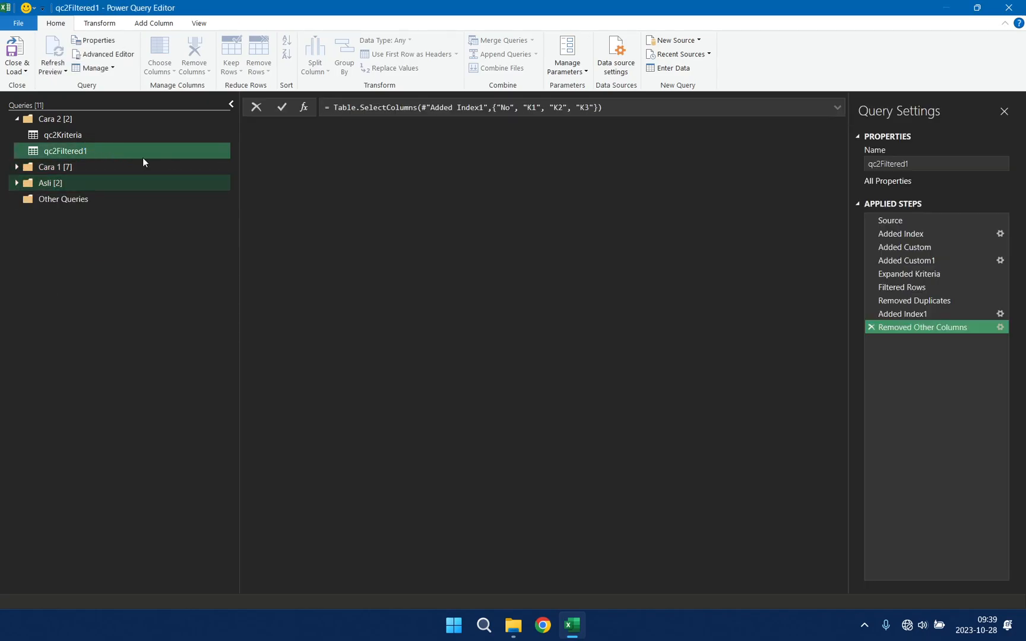
pyautogui.rightClick(153, 154)
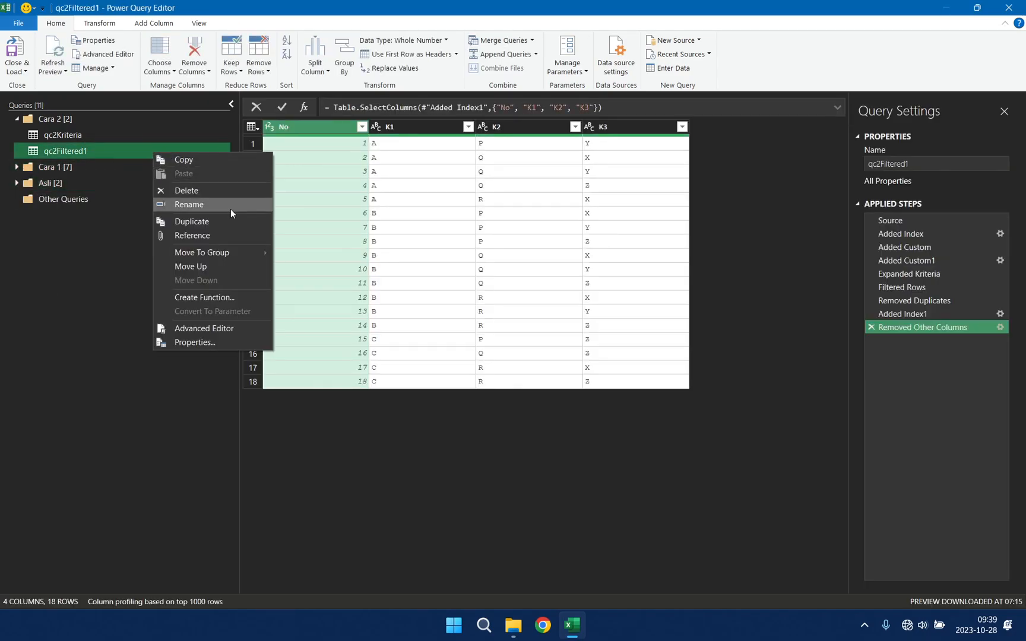
pyautogui.click(222, 221)
# Step: Rename the duplicated query in the Cara 2 group as qc2Filtered2
pyautogui.rightClick(129, 163)
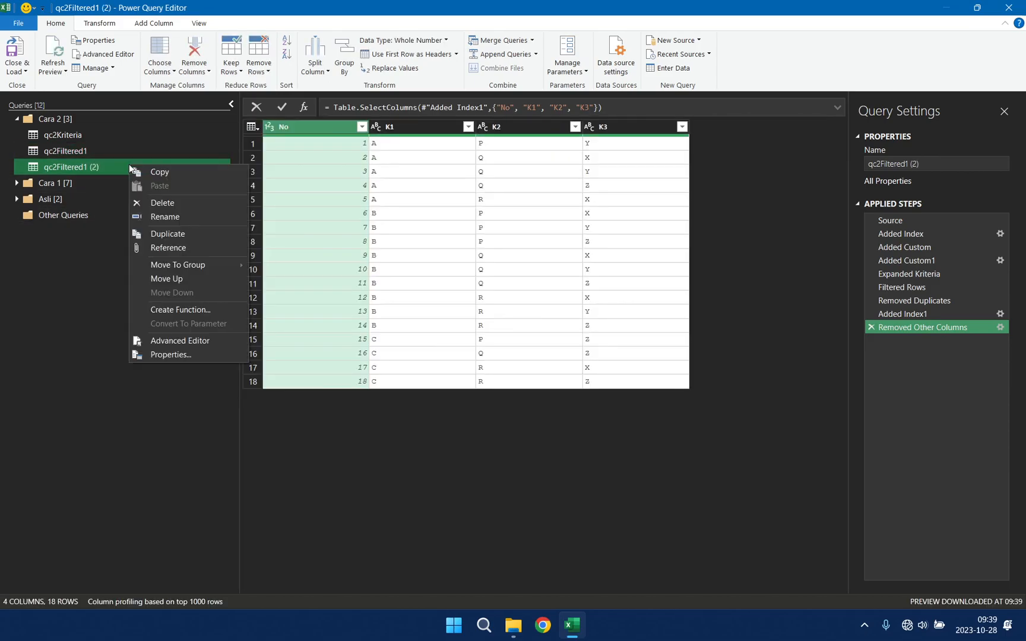
pyautogui.click(158, 217)
pyautogui.click(111, 166)
pyautogui.press('BackSpace')
pyautogui.press('BackSpace')
pyautogui.press('BackSpace')
pyautogui.press('BackSpace')
pyautogui.press('BackSpace')
pyautogui.write('2')
pyautogui.press('Return')
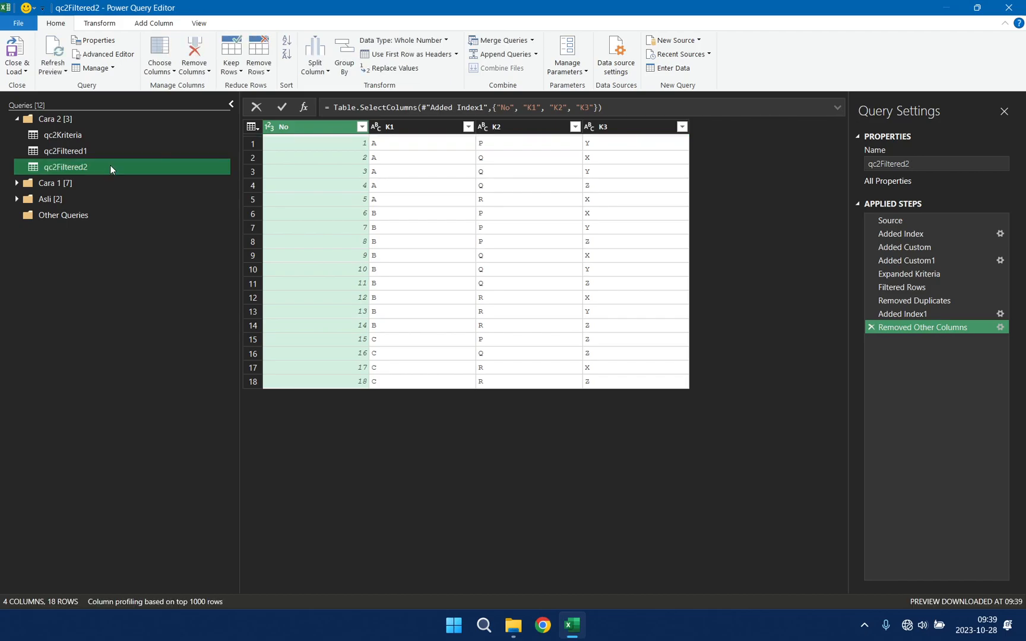
# Step: Delete the Expanded Kriteria step and all steps after it from the qc2Filtered2 query
pyautogui.click(937, 273)
pyautogui.rightClick(936, 274)
pyautogui.click(985, 324)
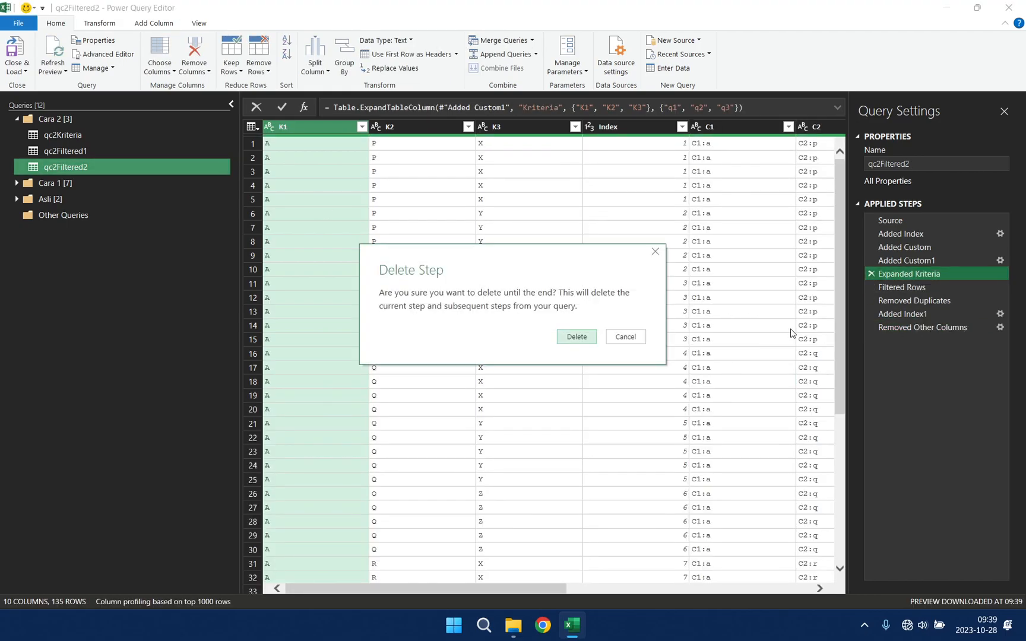
pyautogui.click(567, 337)
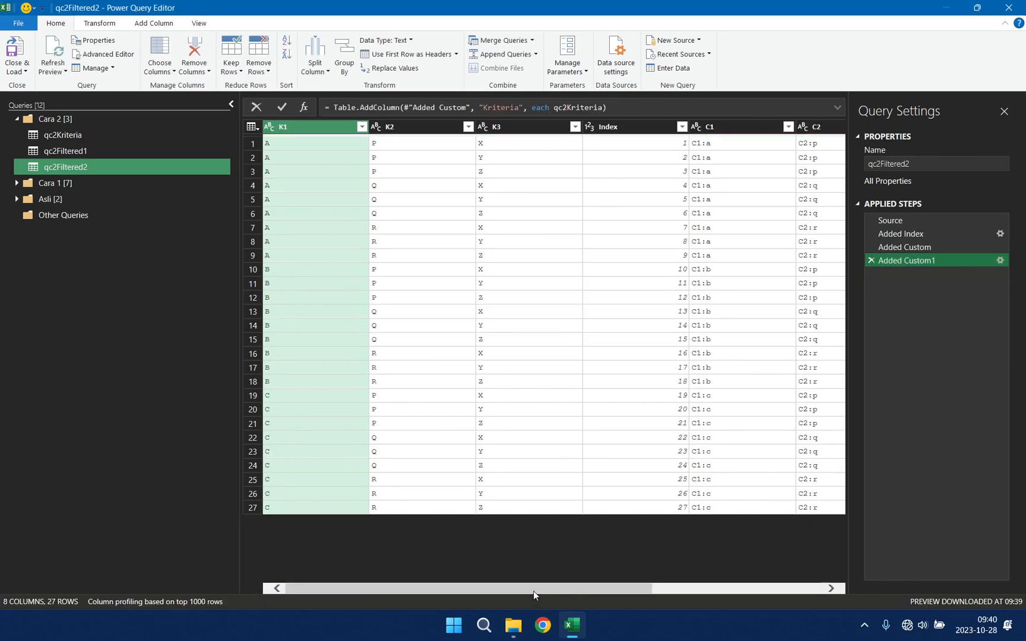
pyautogui.moveTo(533, 591); pyautogui.dragTo(801, 587)
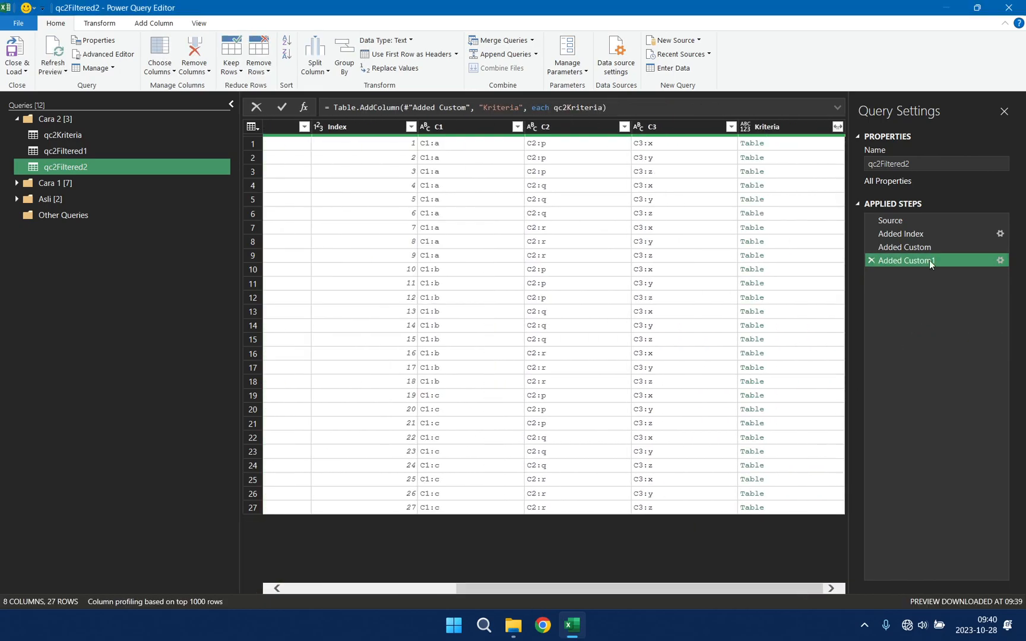
# Step: Rename the Added Index step of qc2Filtered2 as addIndex
pyautogui.click(918, 232)
pyautogui.rightClick(906, 234)
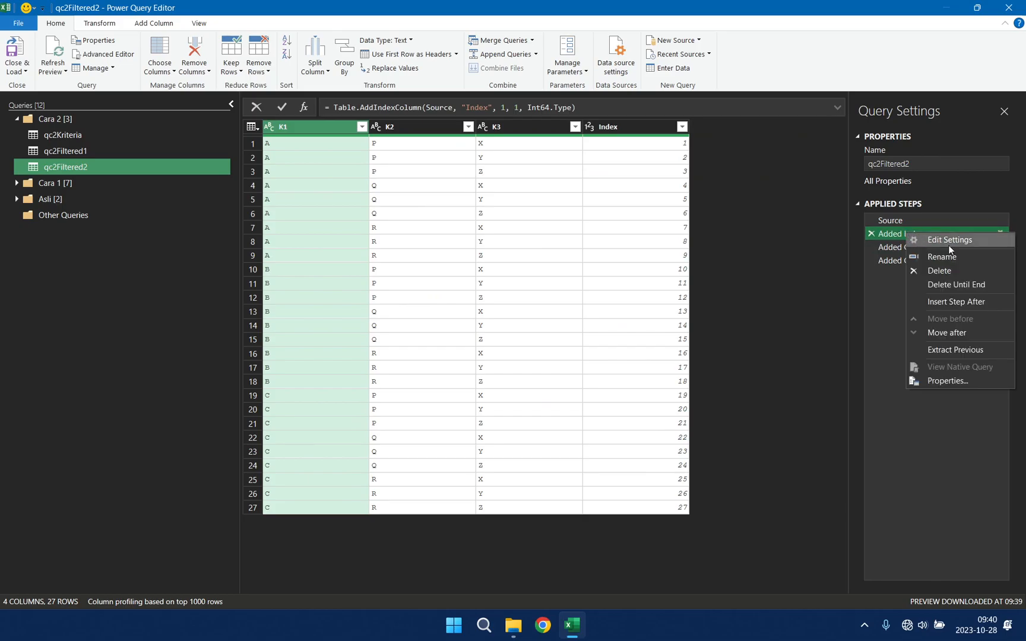
pyautogui.click(945, 256)
pyautogui.write('a')
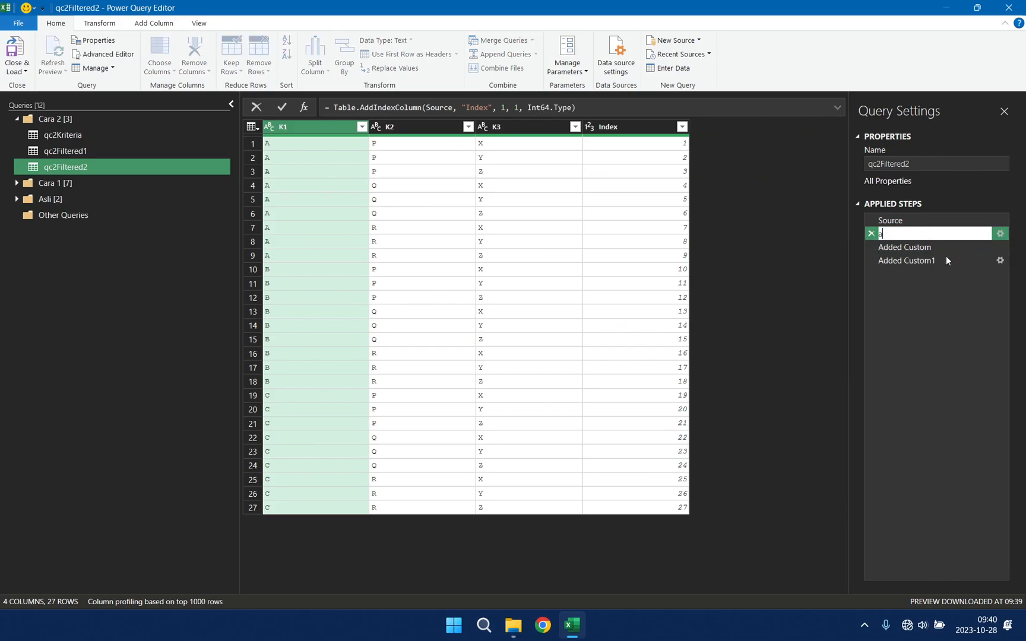
pyautogui.write('ddIndex')
pyautogui.press('Return')
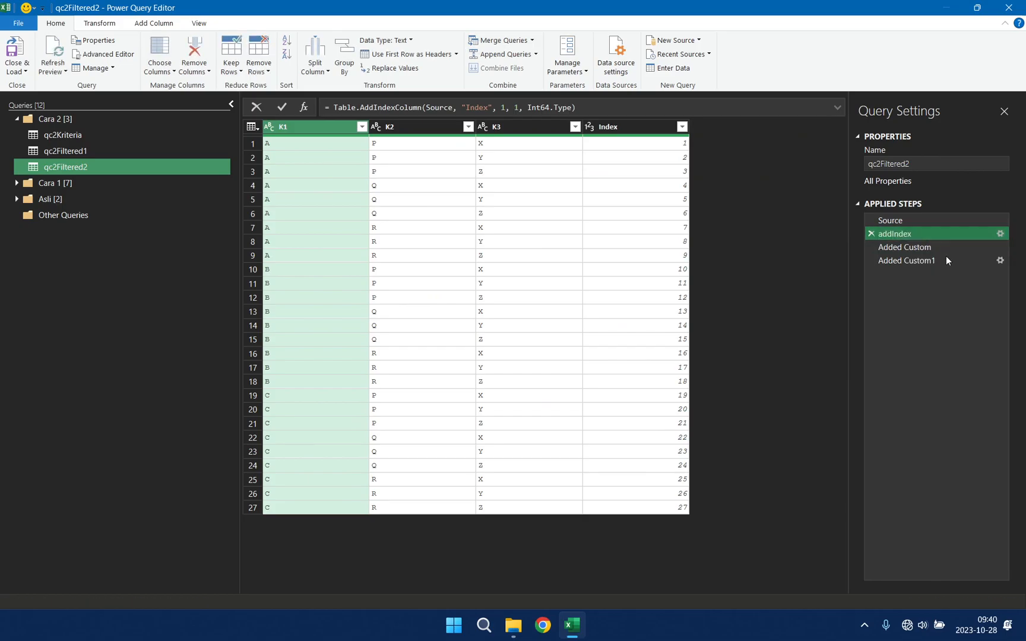
# Step: Rename the Added Custom step as kriteriaDiData and check the C1 to C3 columns it adds
pyautogui.click(900, 248)
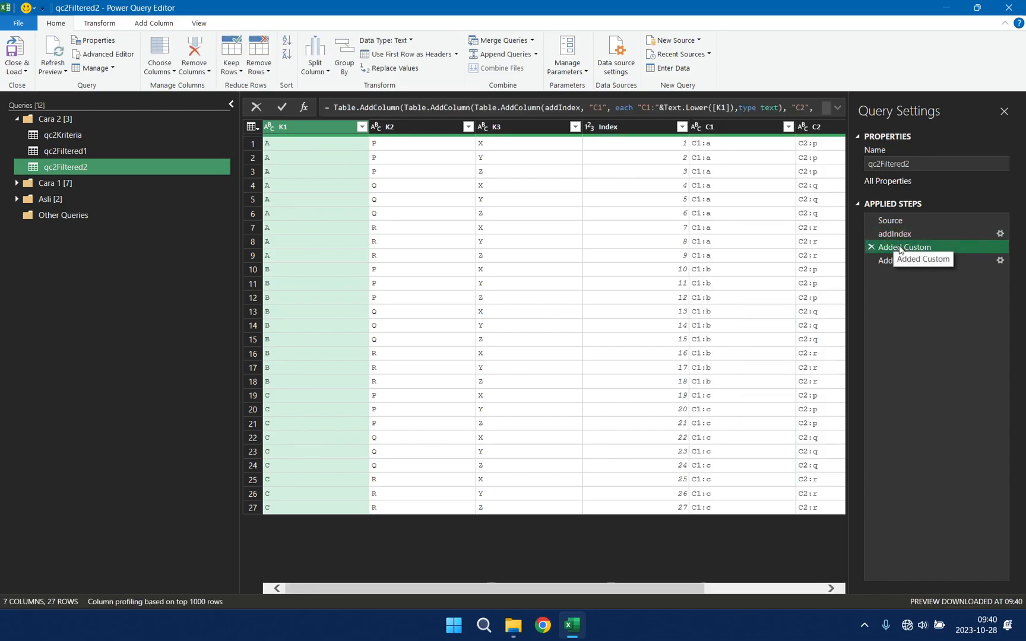
pyautogui.rightClick(911, 253)
pyautogui.click(948, 272)
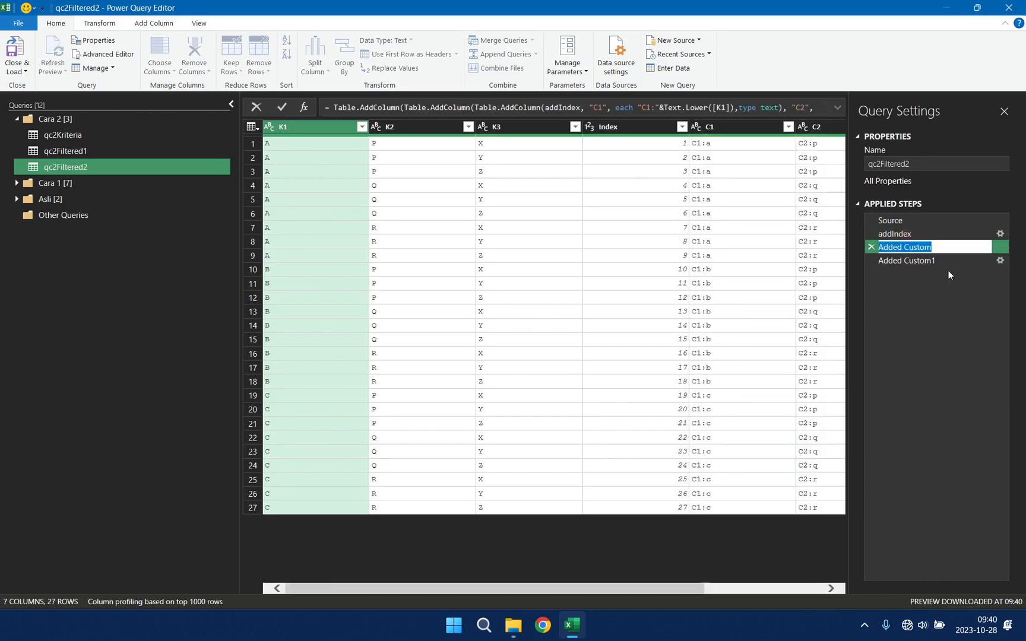
pyautogui.write('kriteriaDiData')
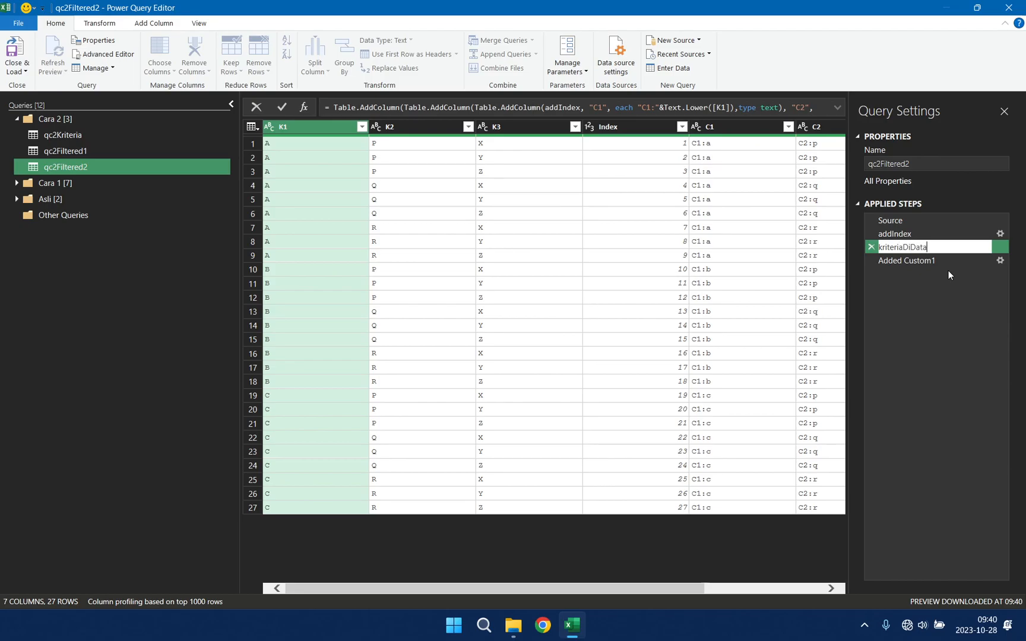
pyautogui.press('Return')
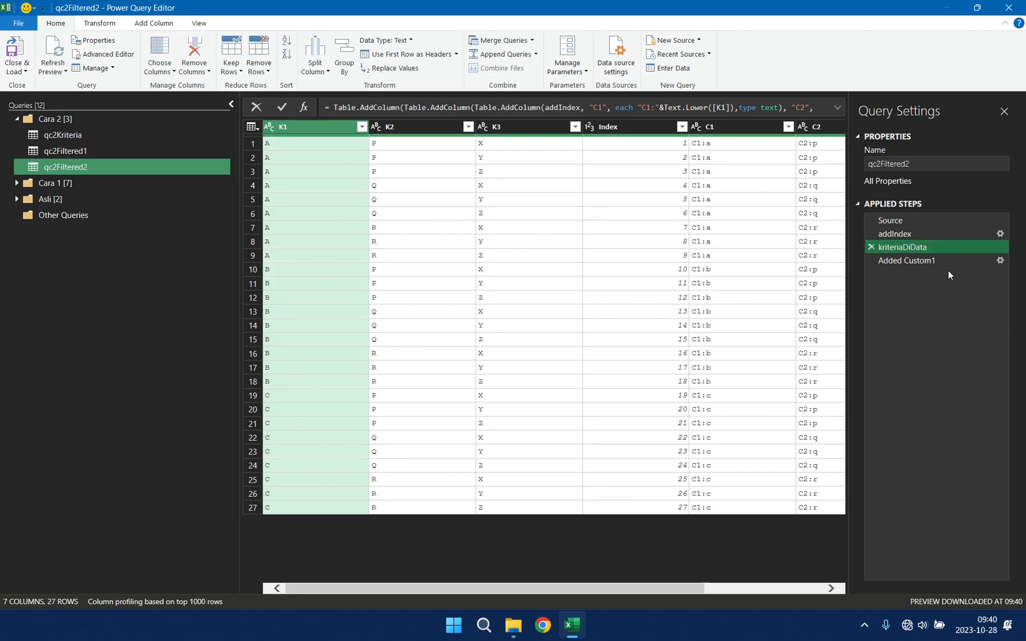
pyautogui.click(742, 127)
pyautogui.moveTo(470, 588); pyautogui.dragTo(589, 585)
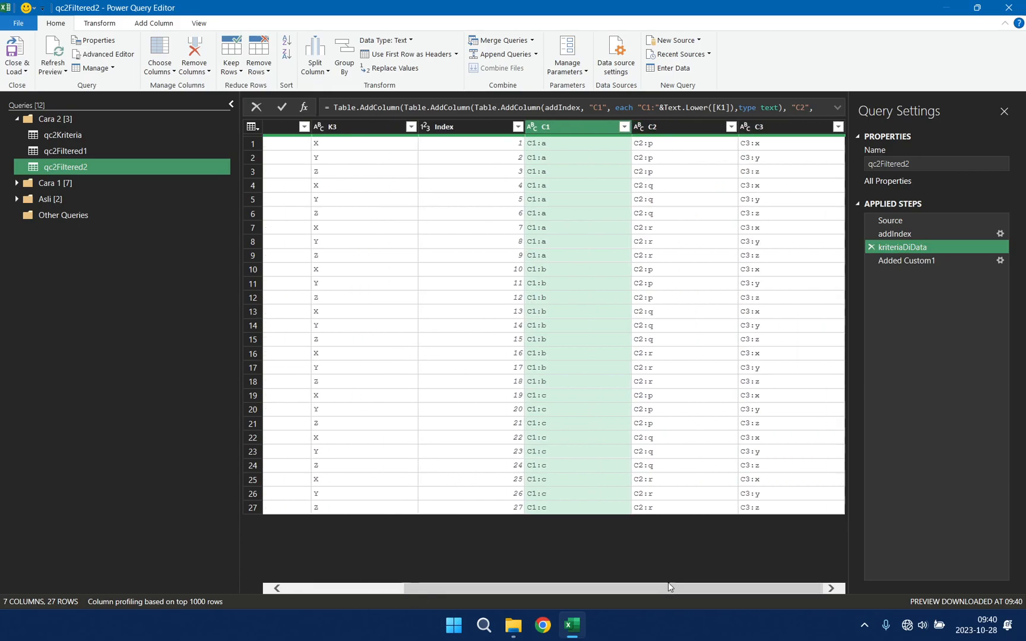
# Step: Rename the Added Custom1 step as getKriteriaFilter
pyautogui.click(920, 260)
pyautogui.rightClick(920, 259)
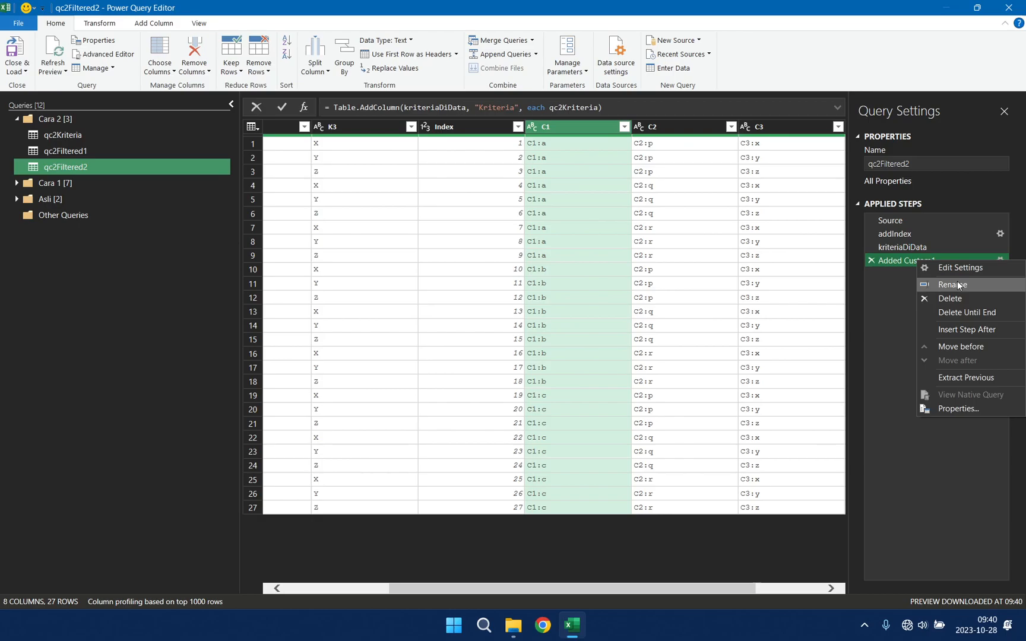
pyautogui.click(958, 283)
pyautogui.write('getKriteriaFilter')
pyautogui.press('Return')
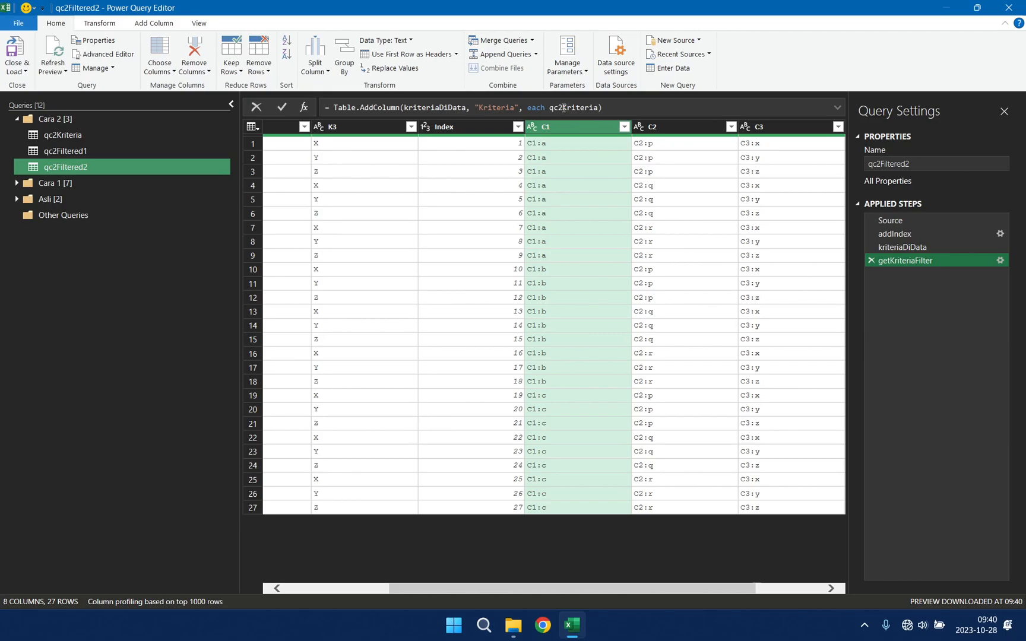
# Step: Look at the qc2Kriteria query, and preview the nested table in the first row of qc2Filtered2's Kriteria column
pyautogui.click(65, 135)
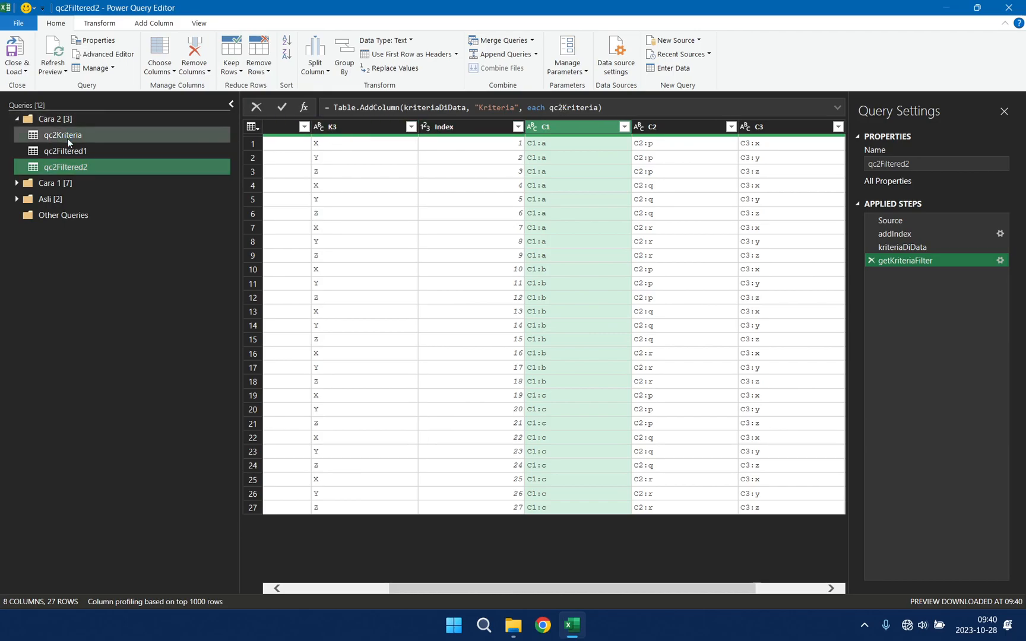
pyautogui.click(112, 166)
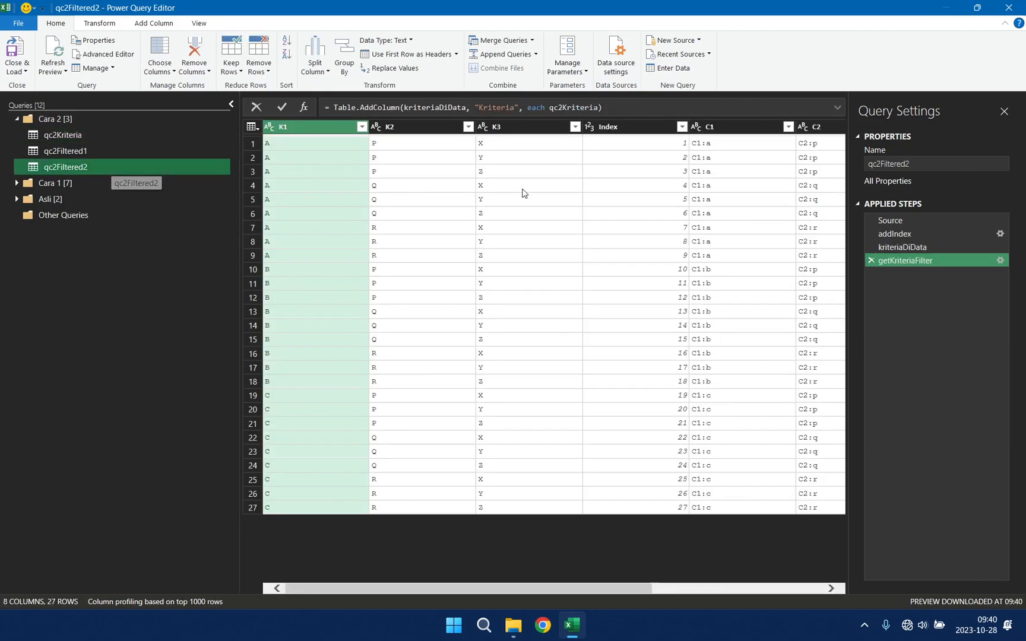
pyautogui.moveTo(624, 588); pyautogui.dragTo(801, 592)
pyautogui.click(831, 143)
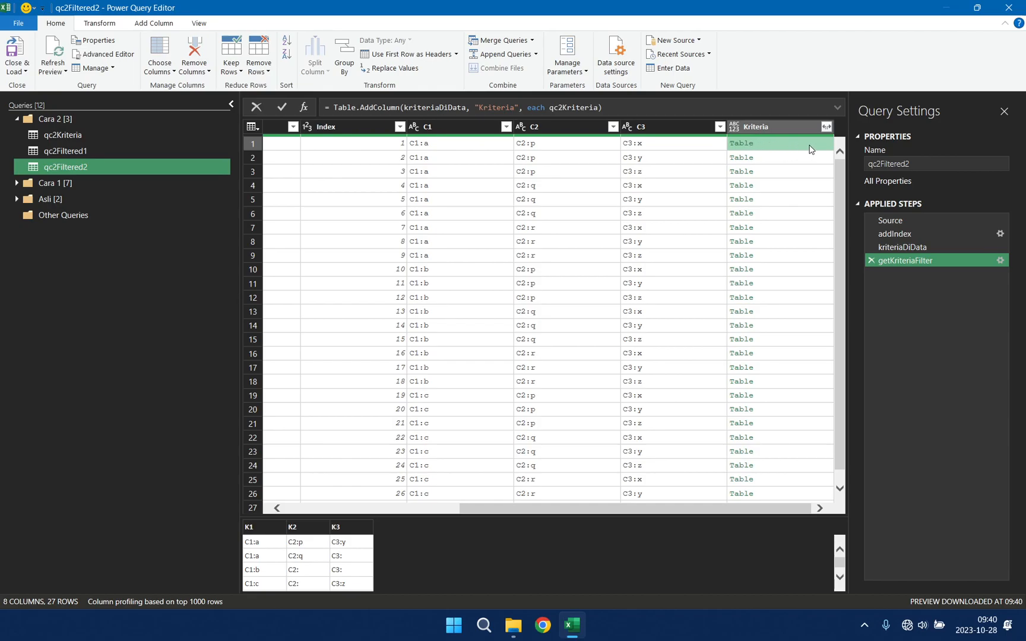
# Step: Expand the formula bar and replace "each" with the explicit function parameter (o)=> in the getKriteriaFilter step's Table.AddColumn formula
pyautogui.moveTo(550, 107); pyautogui.dragTo(600, 108)
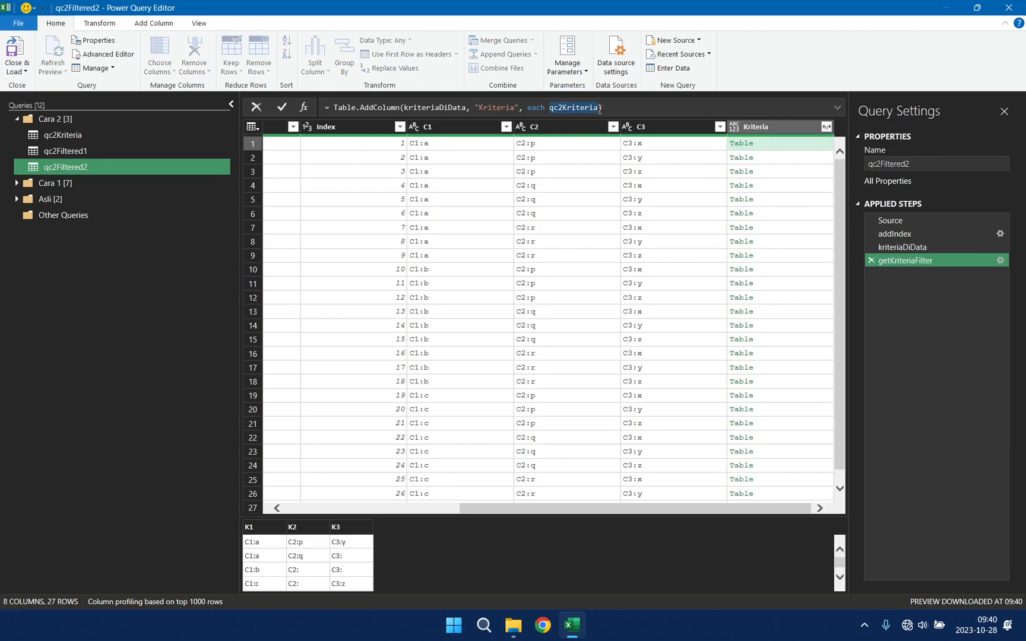
pyautogui.click(619, 109)
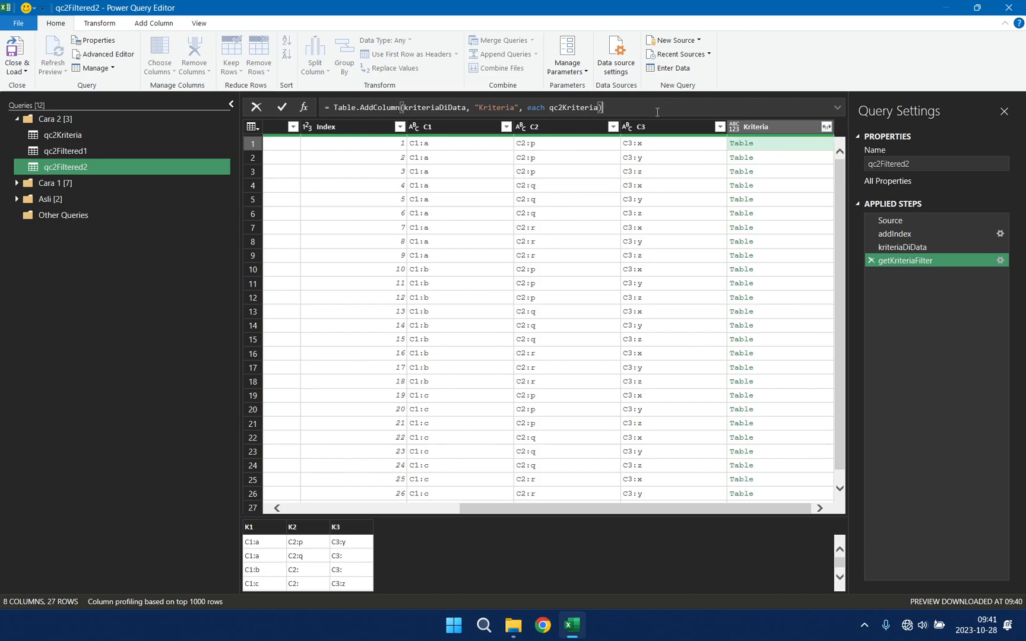
pyautogui.doubleClick(549, 108)
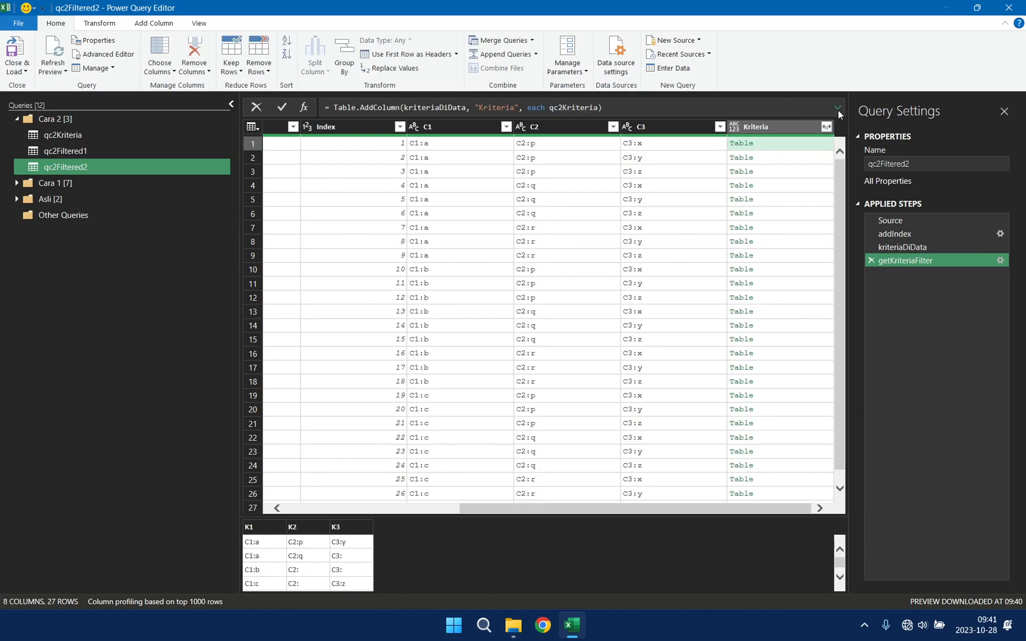
pyautogui.click(837, 108)
pyautogui.click(611, 109)
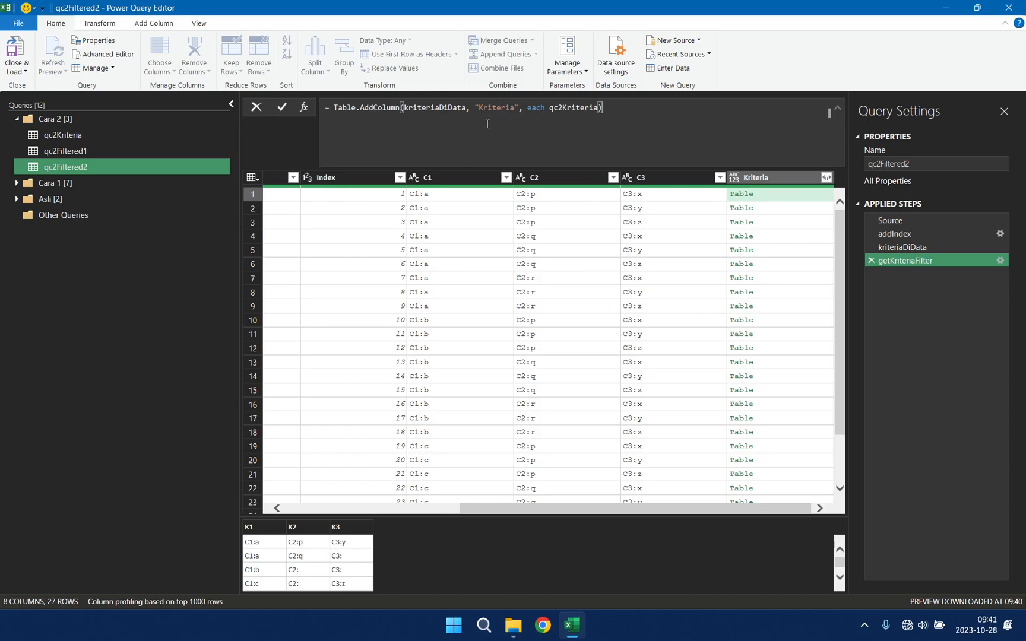
pyautogui.doubleClick(437, 105)
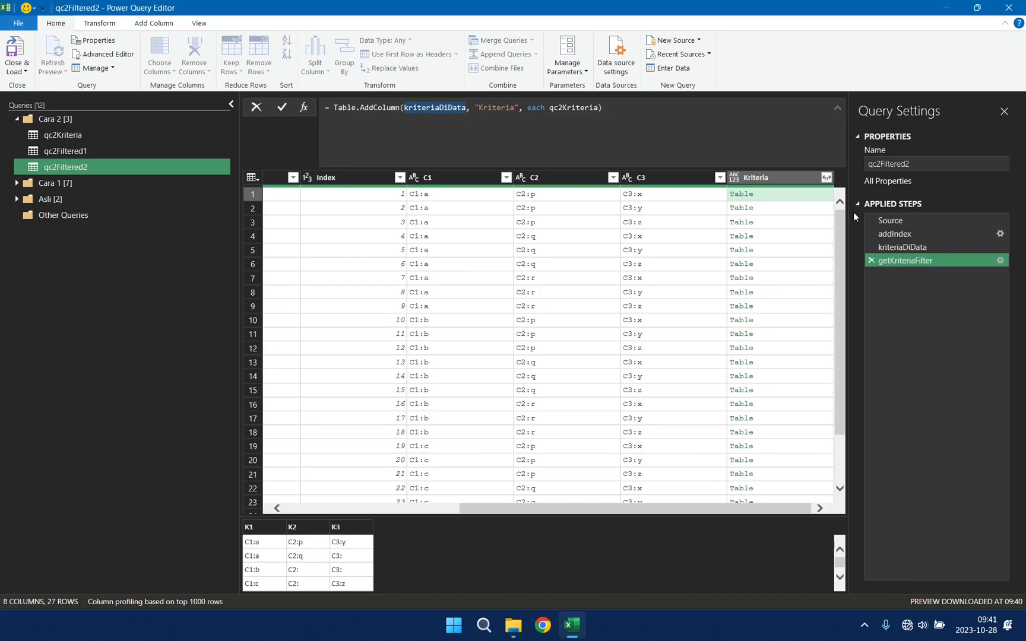
pyautogui.doubleClick(536, 107)
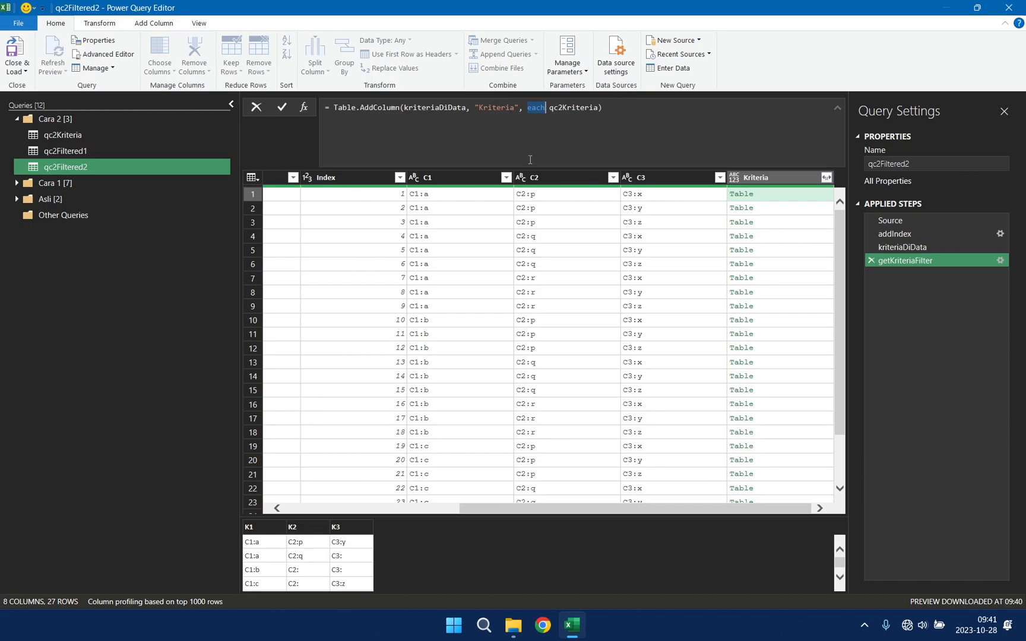
pyautogui.press('BackSpace')
pyautogui.write('(o)')
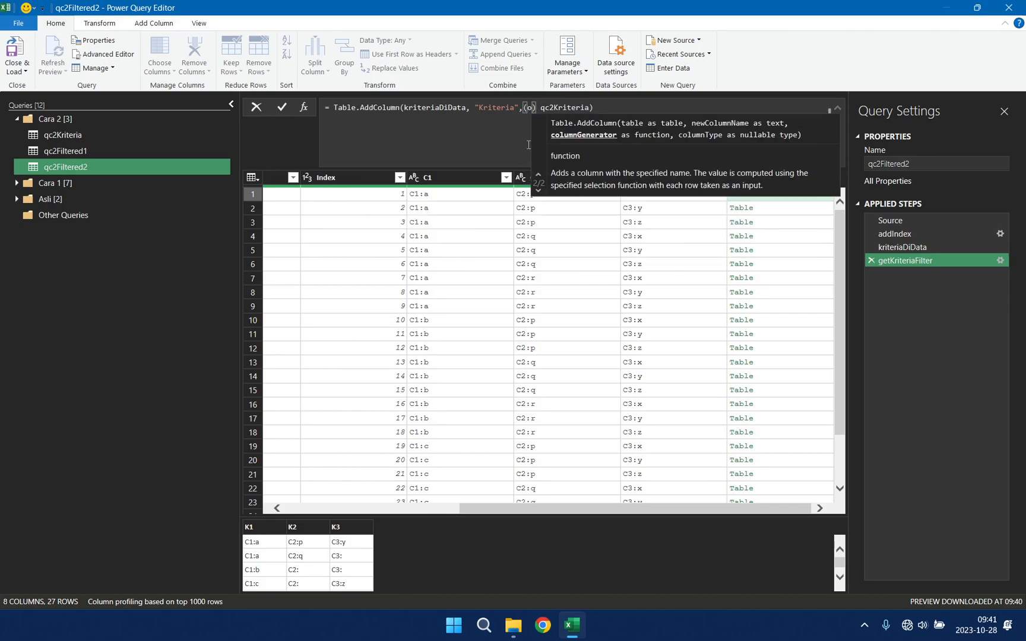
pyautogui.write('=>')
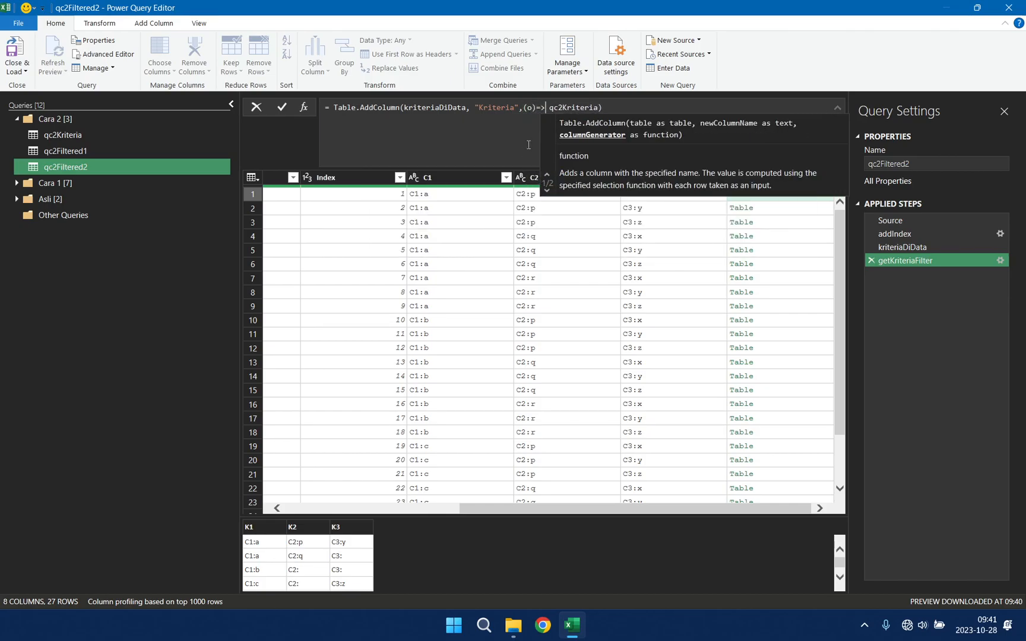
pyautogui.click(615, 106)
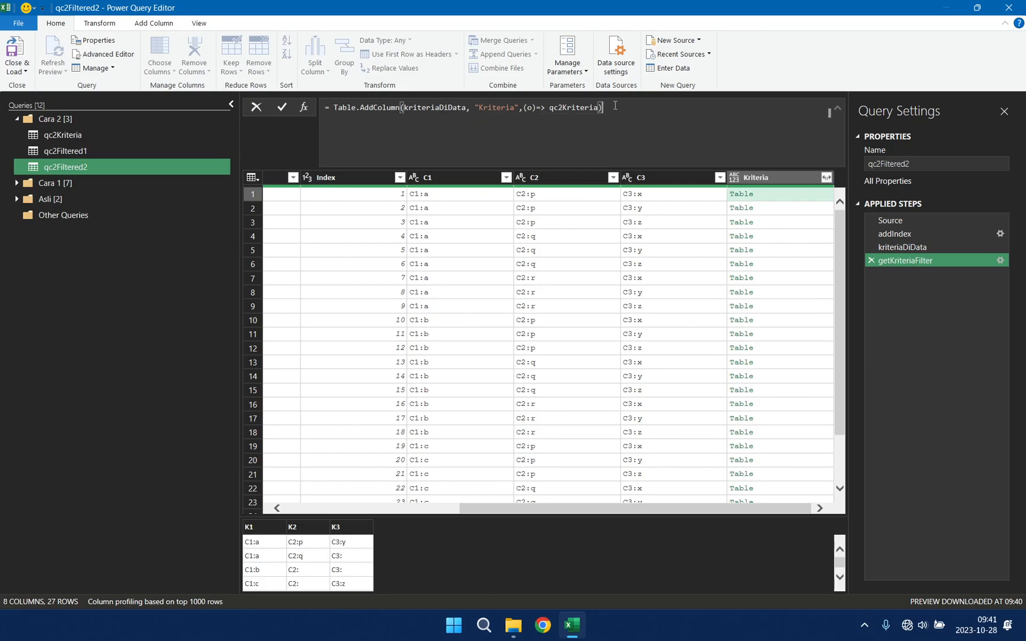
pyautogui.press('Return')
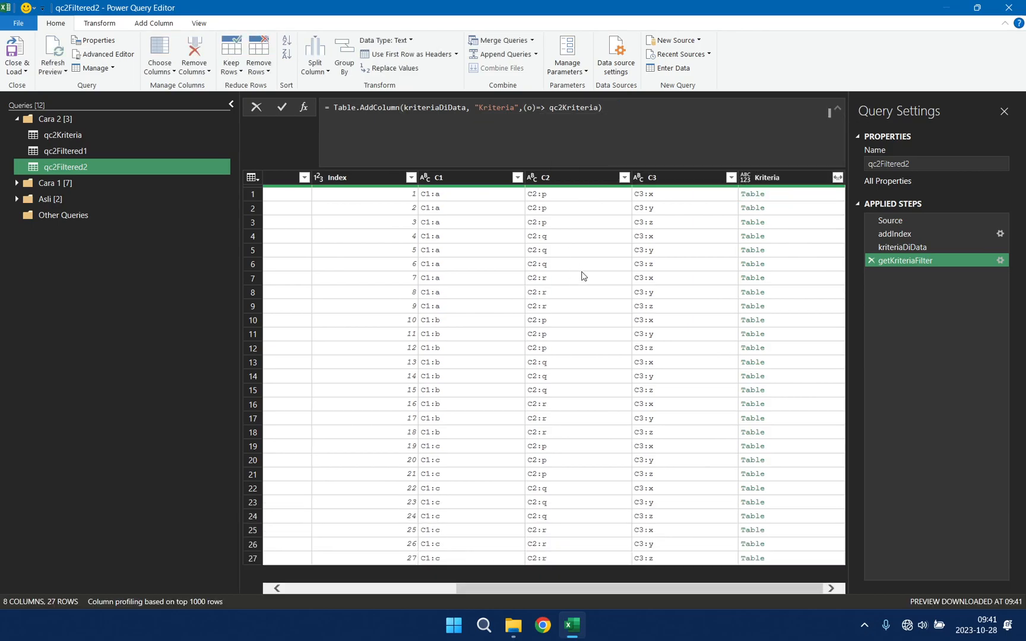
# Step: Wrap qc2Kriteria in a Table.SelectRows() call inside the getKriteriaFilter step's Table.AddColumn formula
pyautogui.click(833, 199)
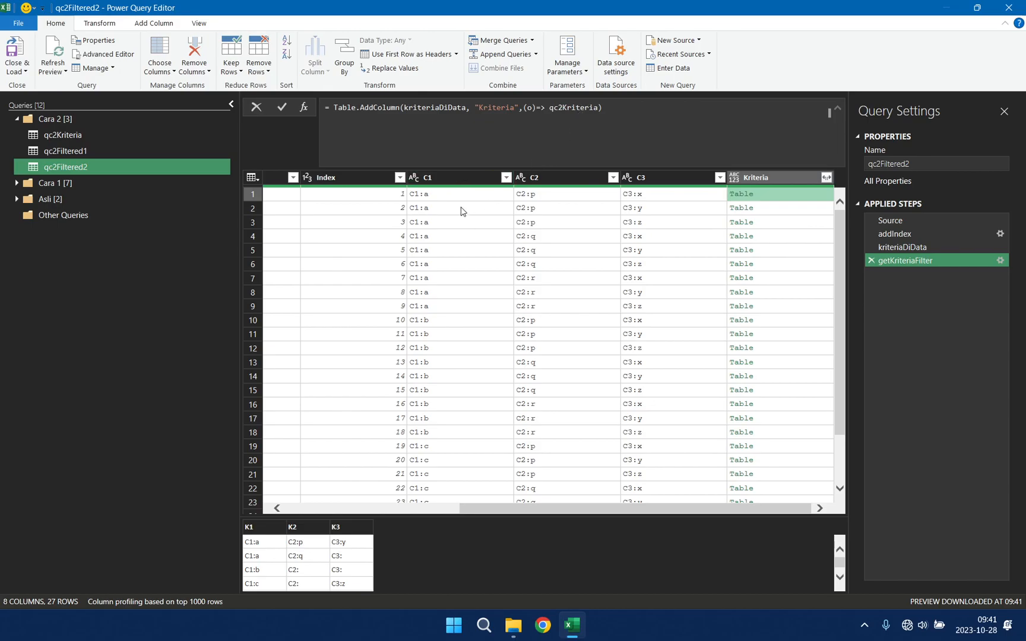
pyautogui.doubleClick(551, 108)
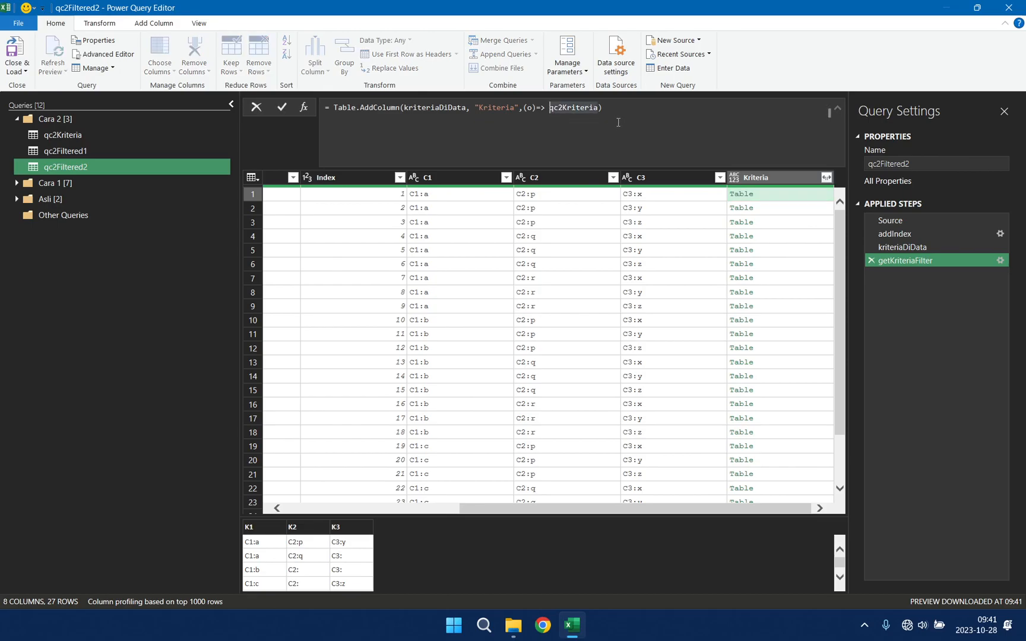
pyautogui.write('Table.')
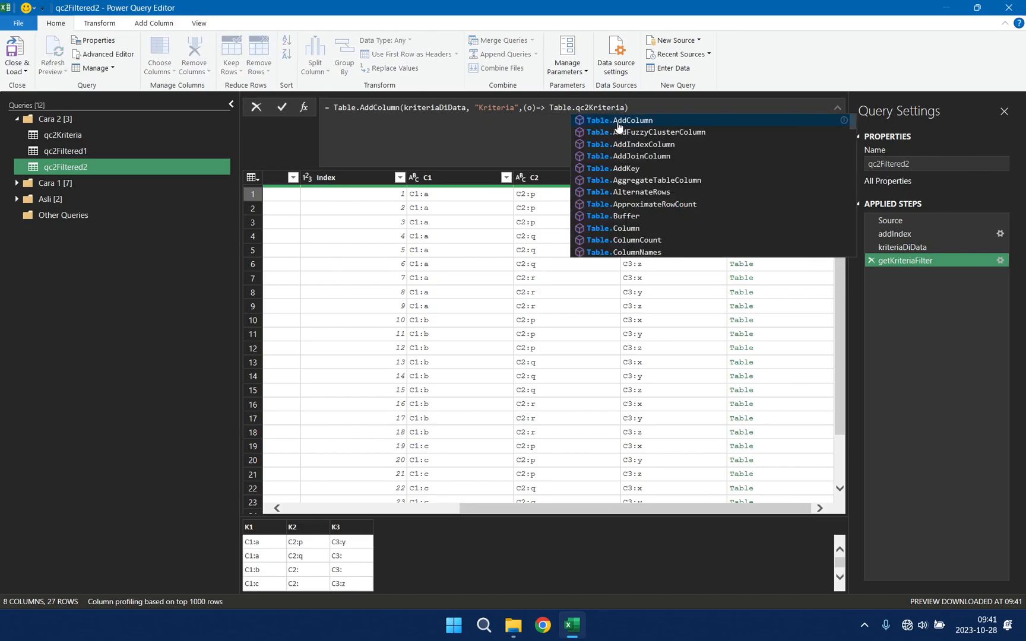
pyautogui.write('SelectRows')
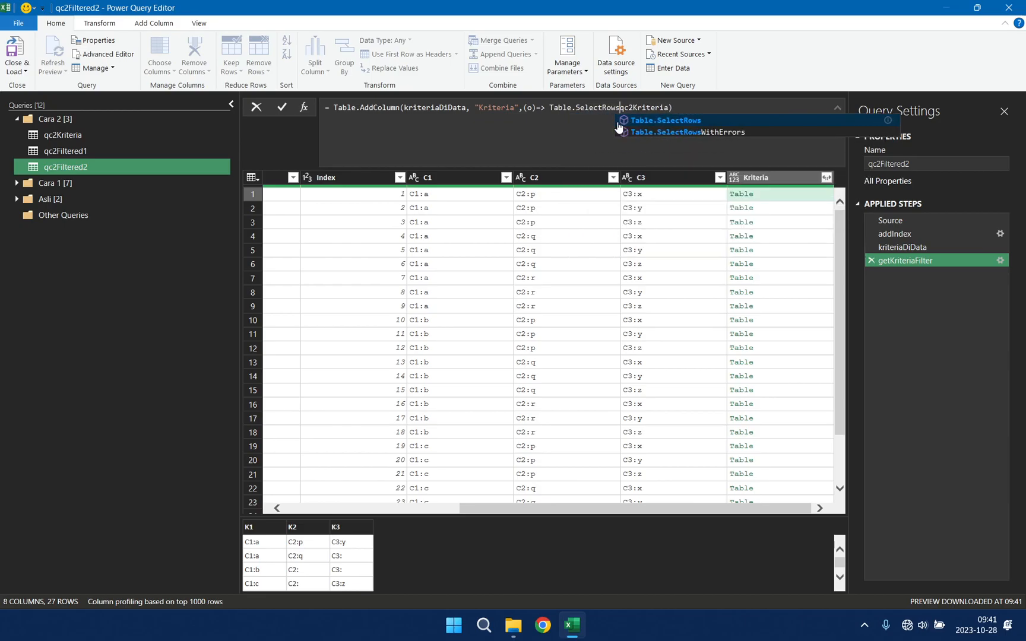
pyautogui.write('(')
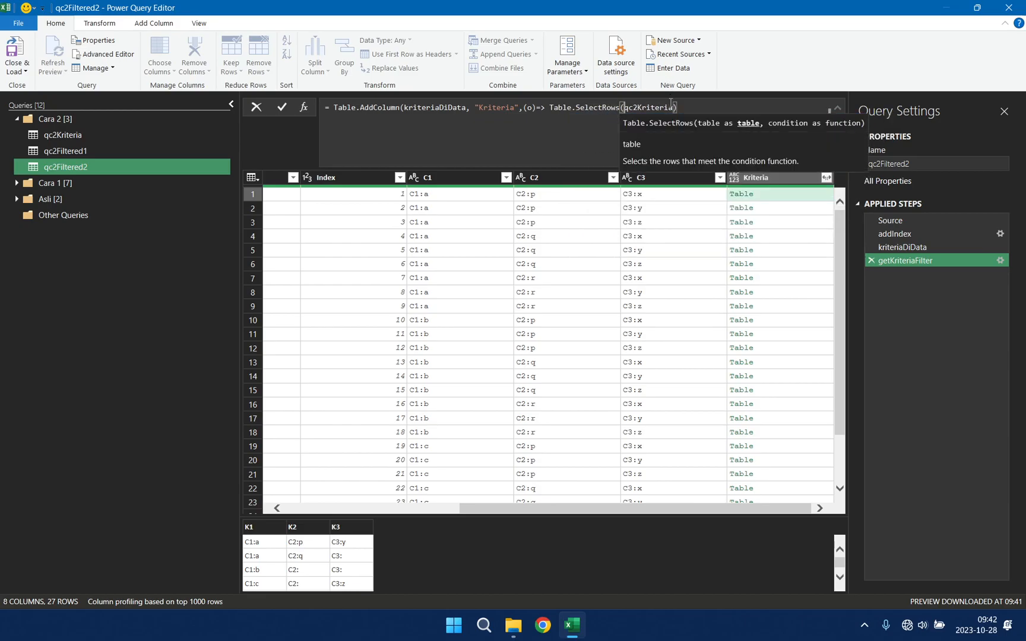
pyautogui.write(', ')
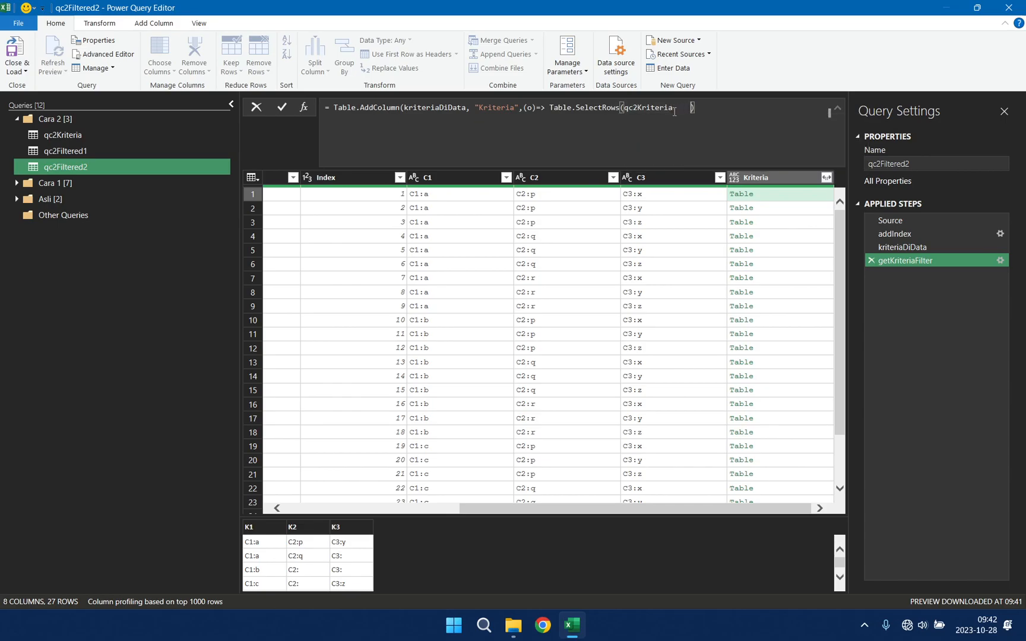
pyautogui.write(' )')
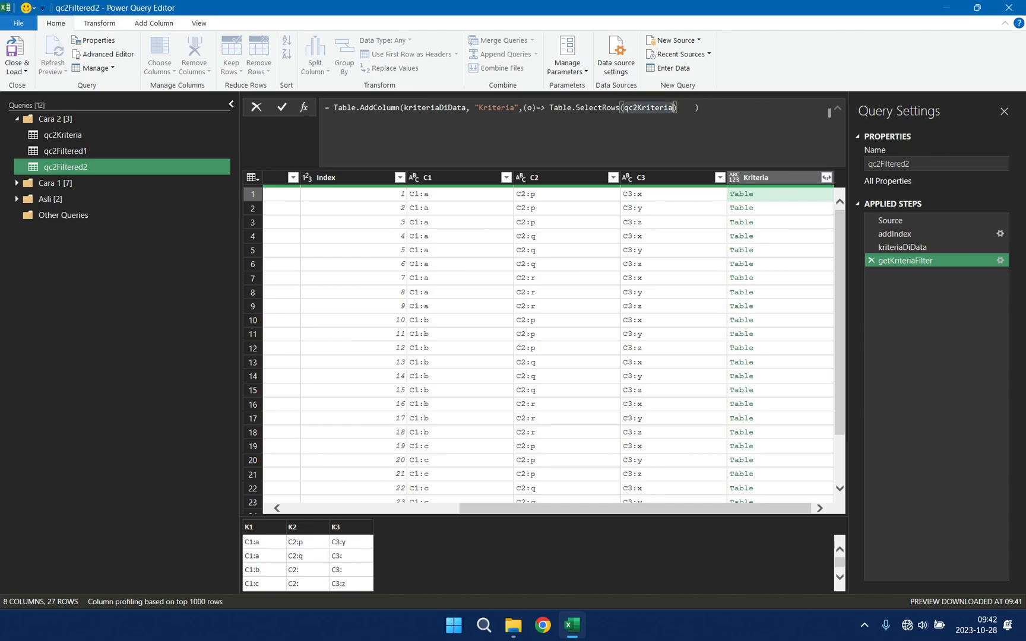
# Step: Add the inner function (i)=> as the condition argument of Table.SelectRows, after qc2Kriteria
pyautogui.write(',each')
pyautogui.press('Left')
pyautogui.write('(')
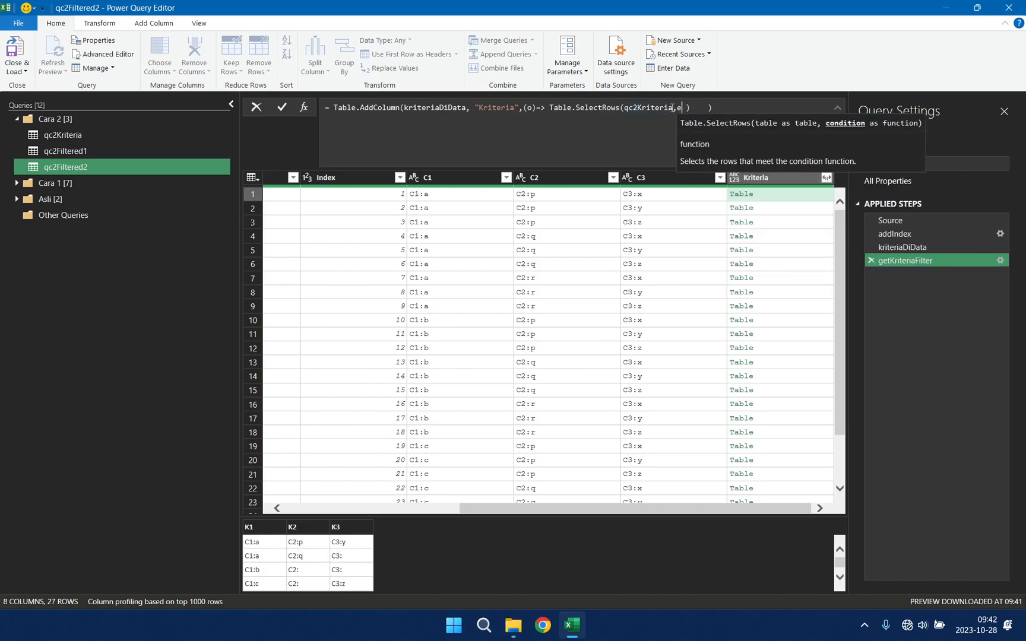
pyautogui.write('i)=')
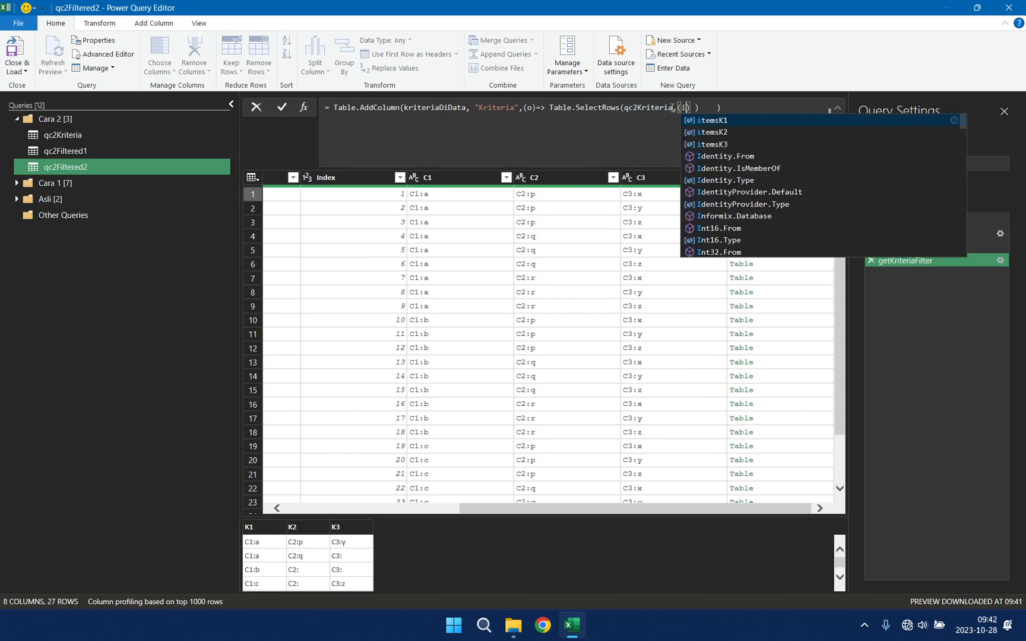
pyautogui.write('>')
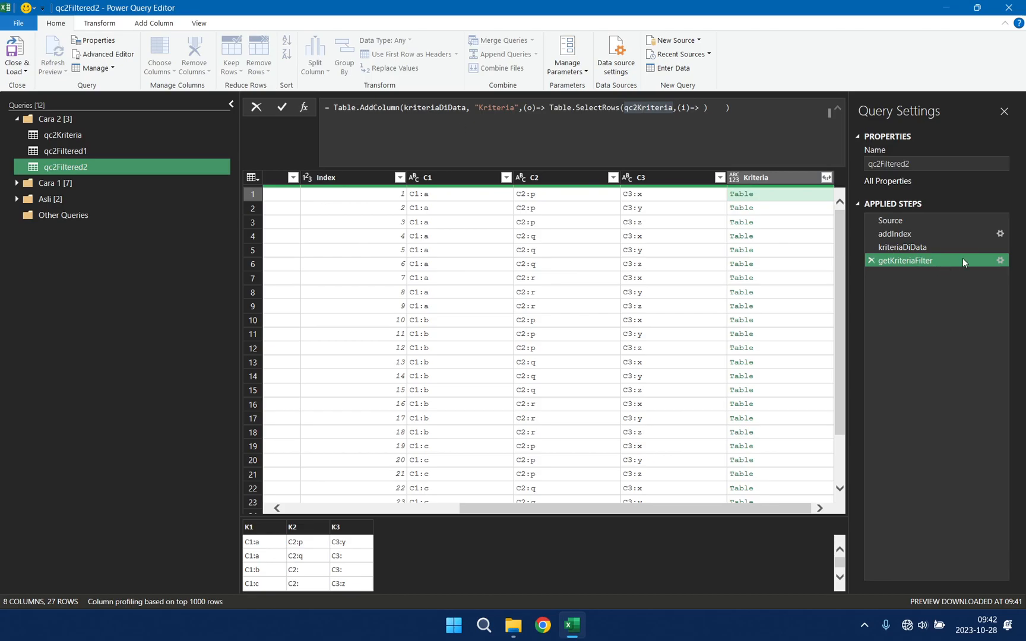
# Step: Insert an empty Text.Contains() call after (i)=> as the row condition
pyautogui.click(705, 109)
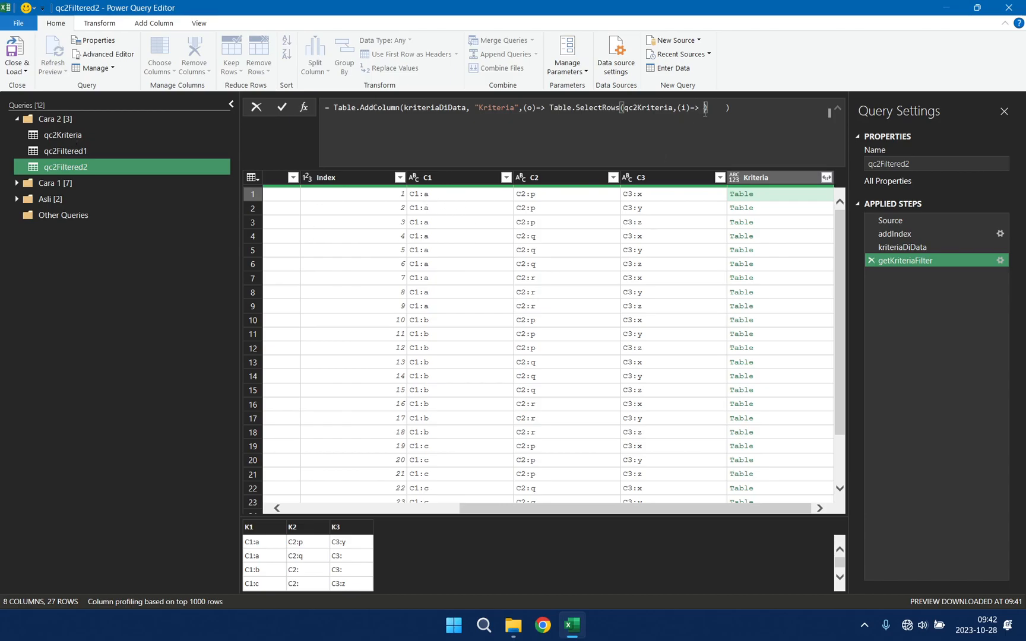
pyautogui.write('Text.C')
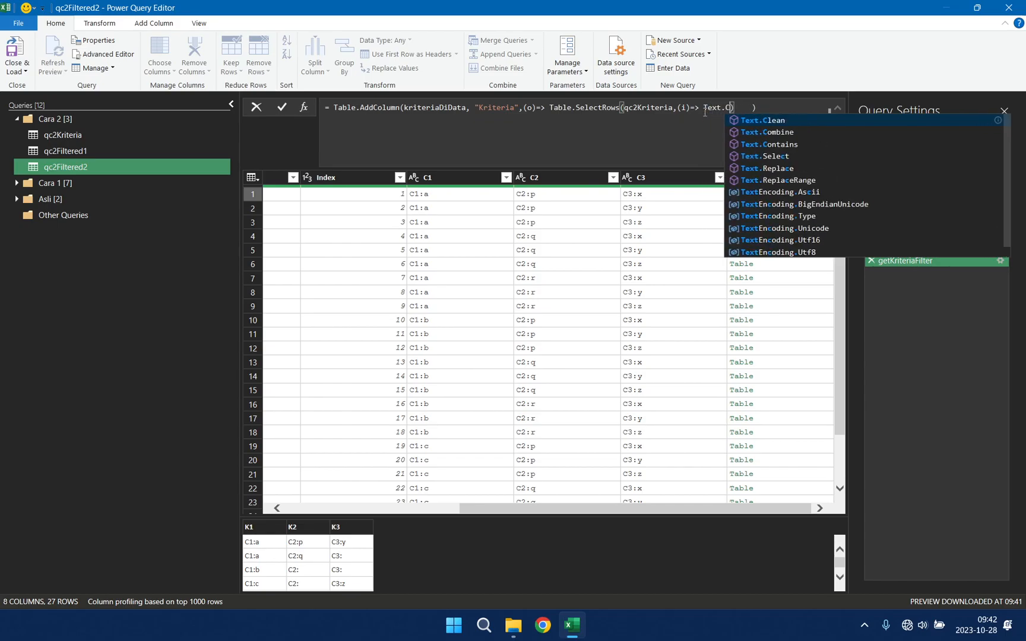
pyautogui.write('ontains')
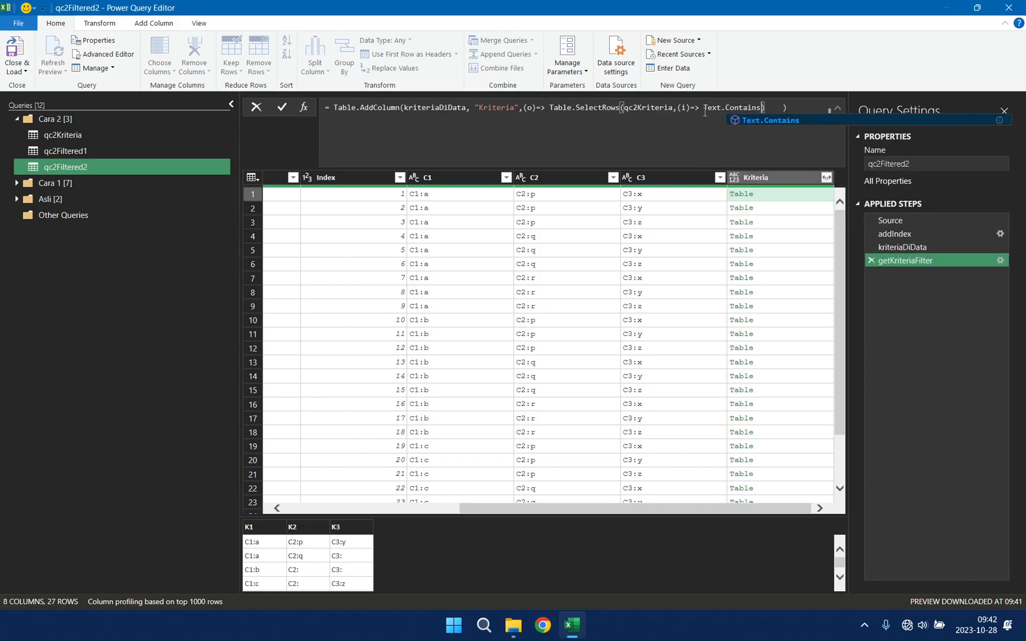
pyautogui.write('()')
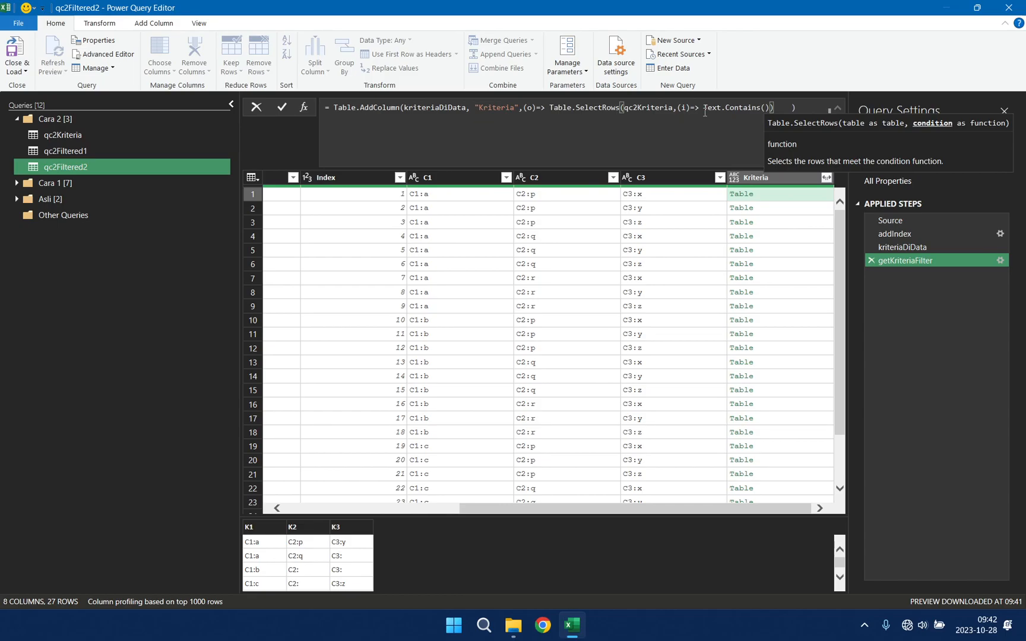
pyautogui.write('  )')
pyautogui.click(766, 108)
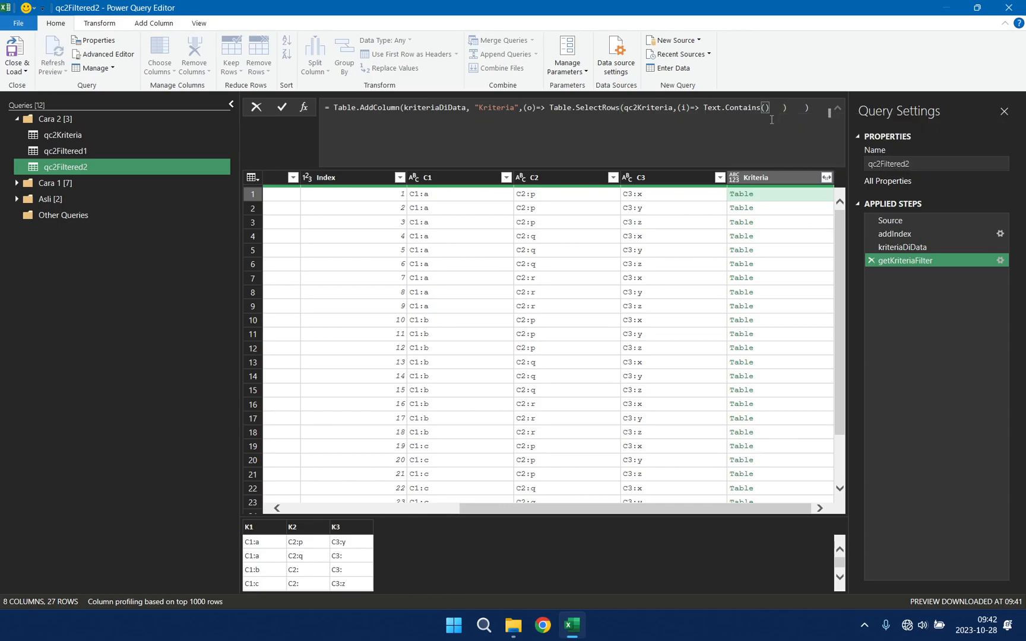
# Step: Fill in the Text.Contains arguments as o[C1] and i[K1]
pyautogui.write(',')
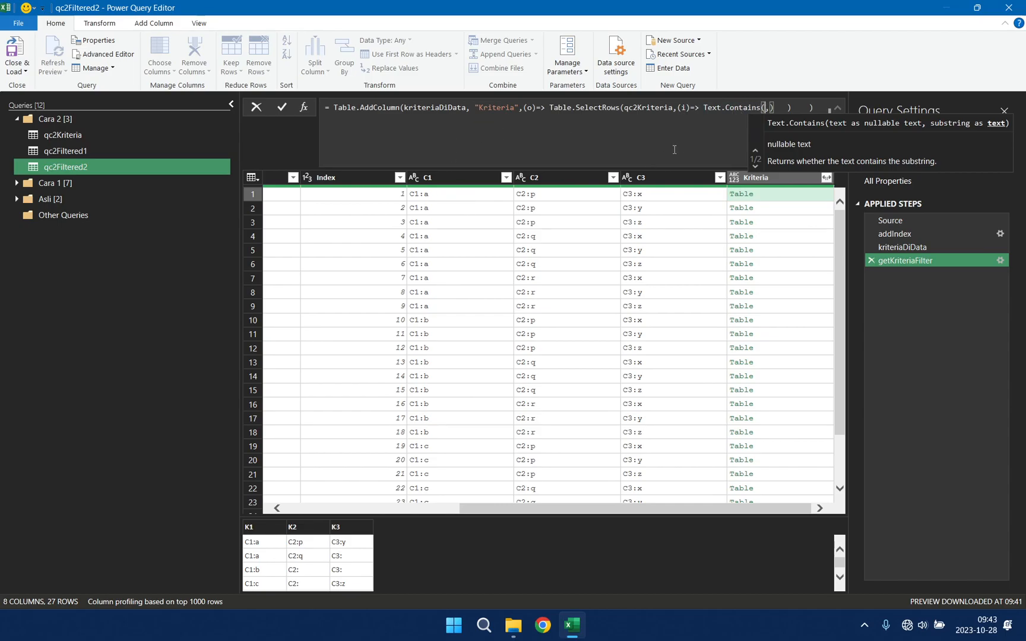
pyautogui.write('o[C1],')
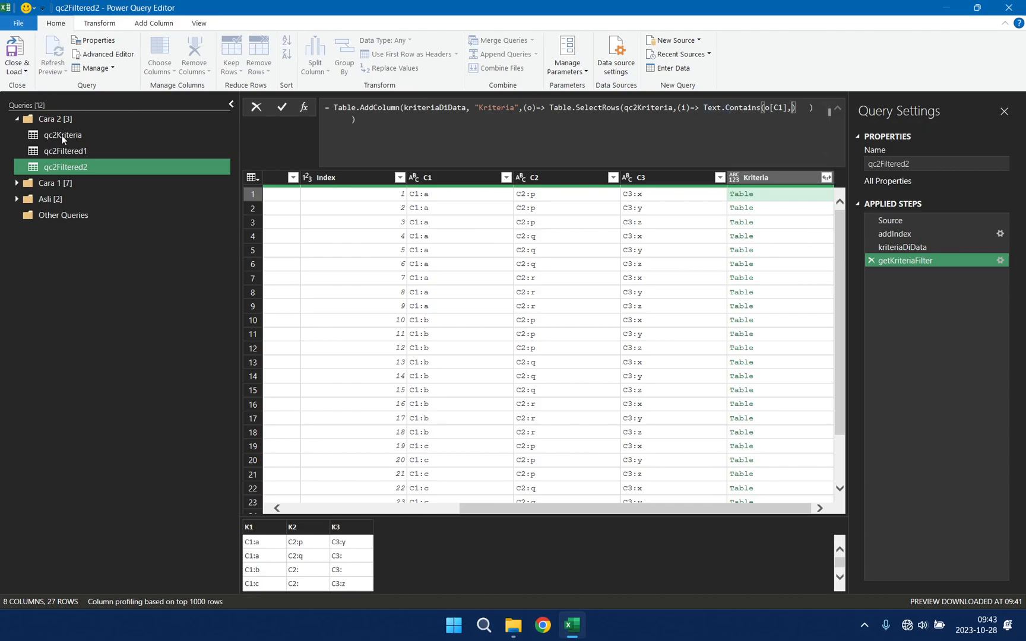
pyautogui.write('i[K')
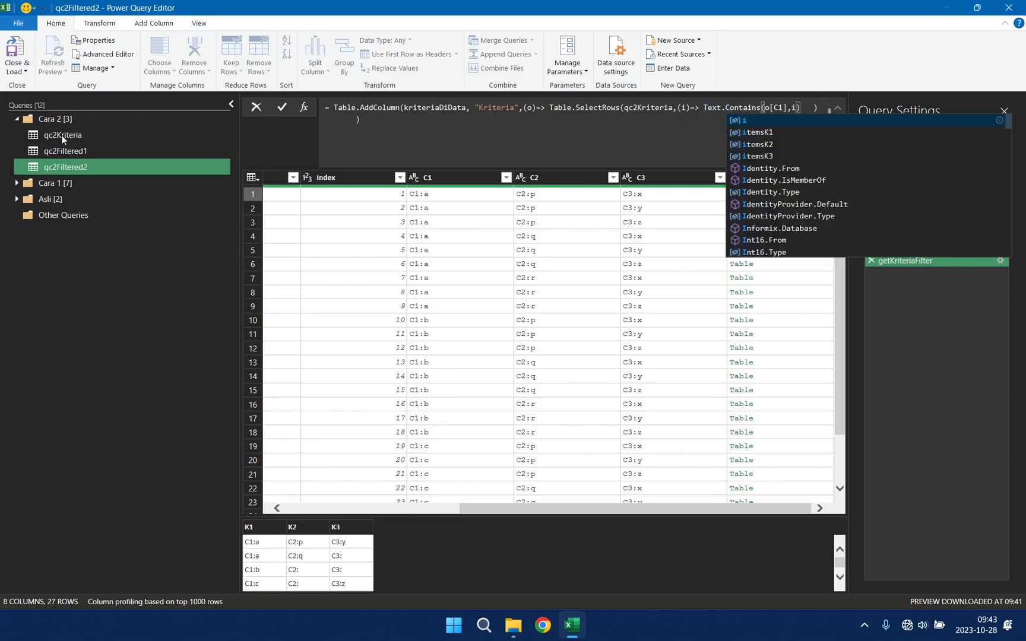
pyautogui.write('1')
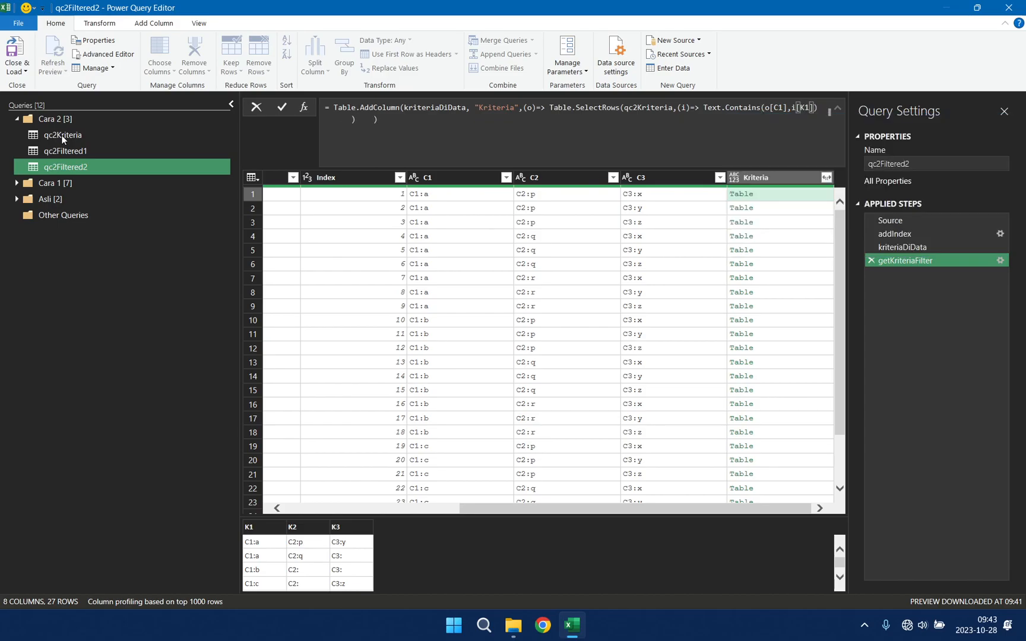
pyautogui.press('Right')
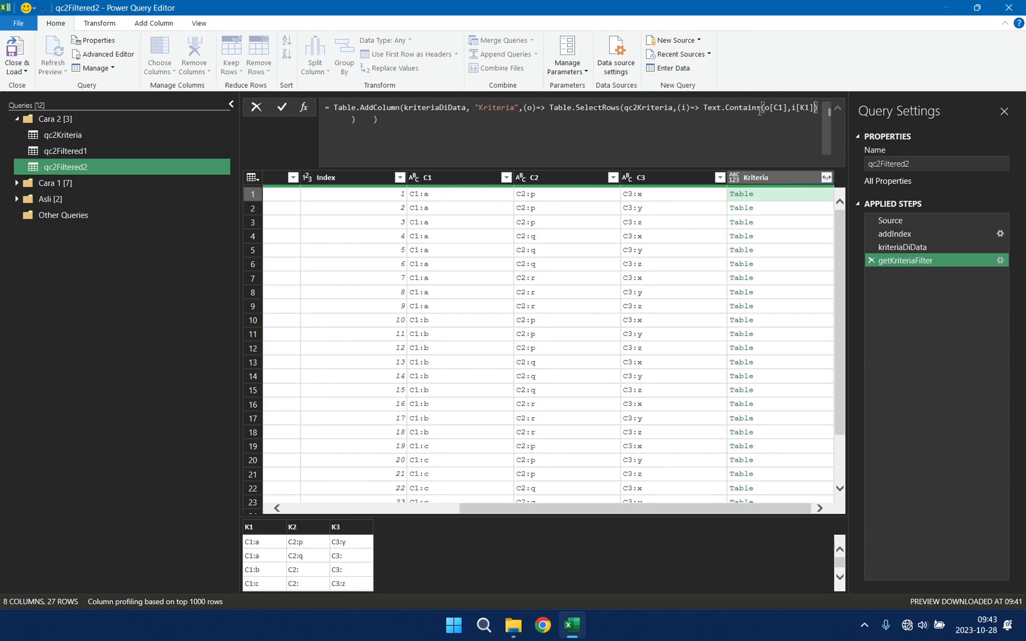
# Step: Append two copies of the Text.Contains(o[C1],i[K1]) condition, each joined with "and"
pyautogui.moveTo(641, 108)
pyautogui.keyDown('shift'); pyautogui.click(704, 107); pyautogui.keyUp('shift')
pyautogui.hotkey('ctrl', 'c')
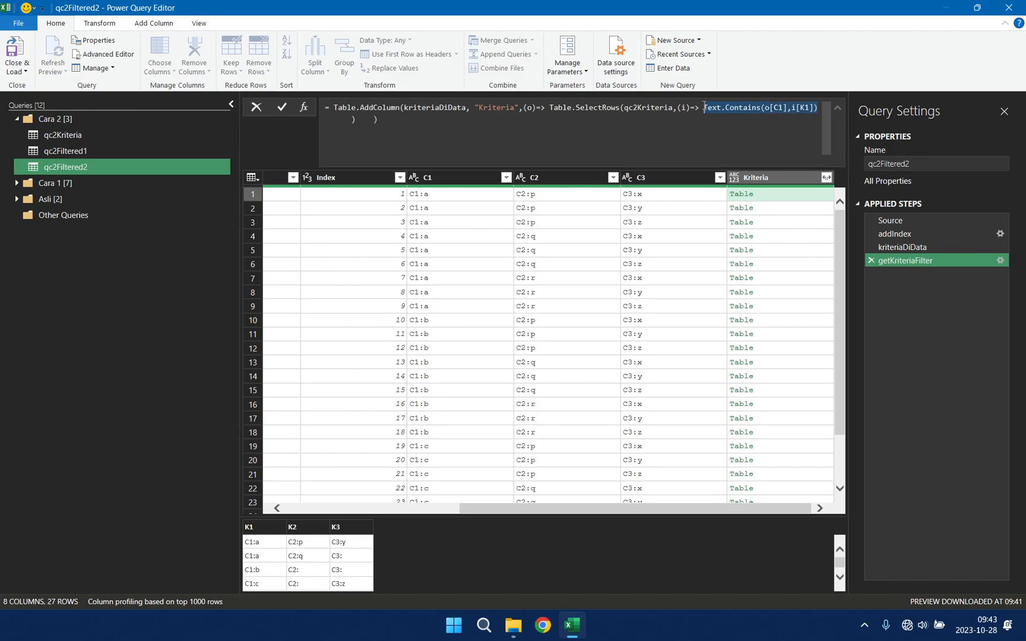
pyautogui.click(819, 107)
pyautogui.write('and')
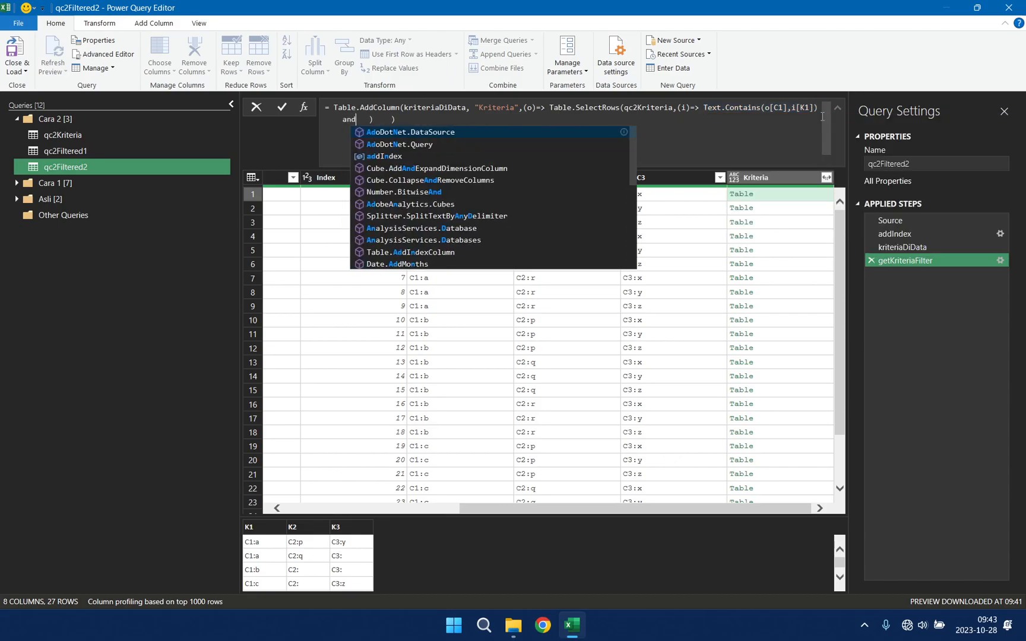
pyautogui.hotkey('ctrl', 'v')
pyautogui.write('and')
pyautogui.hotkey('ctrl', 'v')
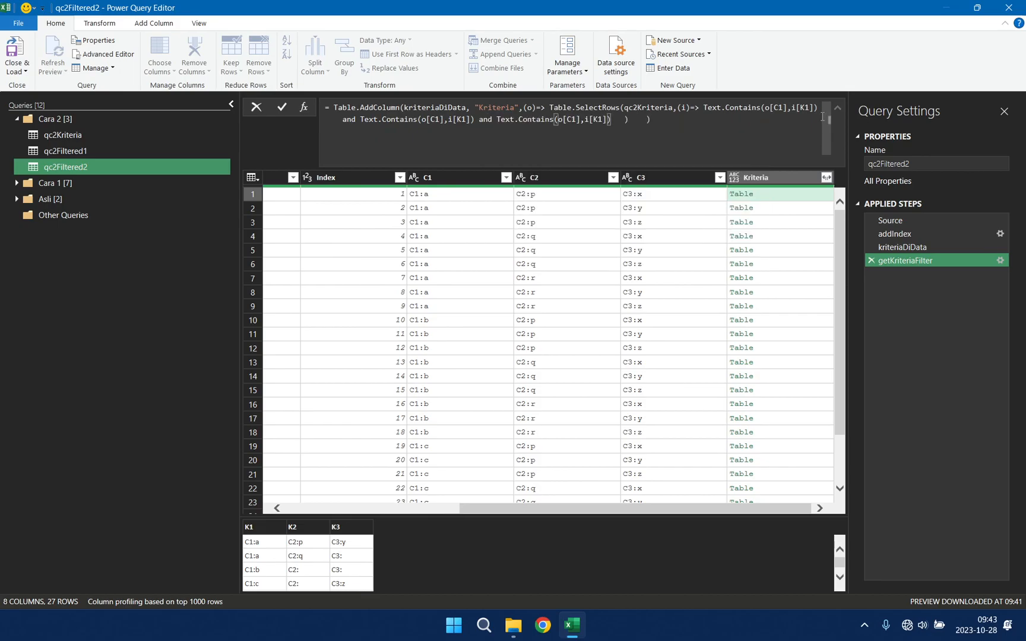
# Step: Change the last Text.Contains condition to compare o[C3] with i[K3]
pyautogui.press('Left')
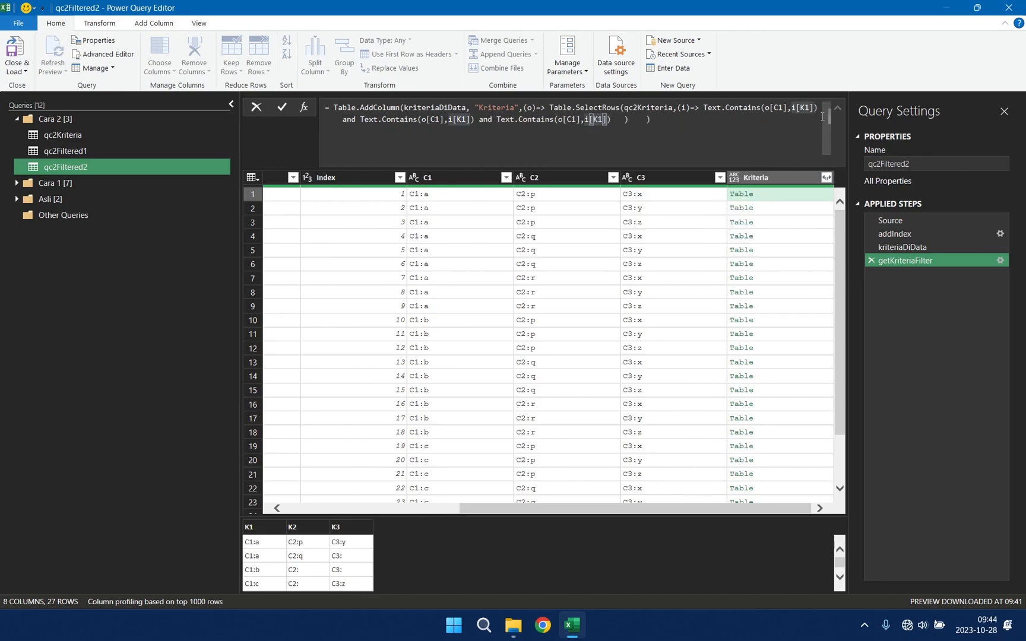
pyautogui.press('BackSpace')
pyautogui.write('3')
pyautogui.press('Left')
pyautogui.press('Left')
pyautogui.press('Left')
pyautogui.press('Left')
pyautogui.press('Left')
pyautogui.press('Left')
pyautogui.press('BackSpace')
pyautogui.write('3')
# Step: Change the middle Text.Contains condition to compare o[C2] with i[K2], and apply the formula
pyautogui.press('Left')
pyautogui.press('Left')
pyautogui.press('Left')
pyautogui.press('Left')
pyautogui.press('Left')
pyautogui.press('Left')
pyautogui.press('Left')
pyautogui.press('Left')
pyautogui.press('Left')
pyautogui.press('Left')
pyautogui.press('Left')
pyautogui.press('Left')
pyautogui.press('Left')
pyautogui.press('Left')
pyautogui.press('Left')
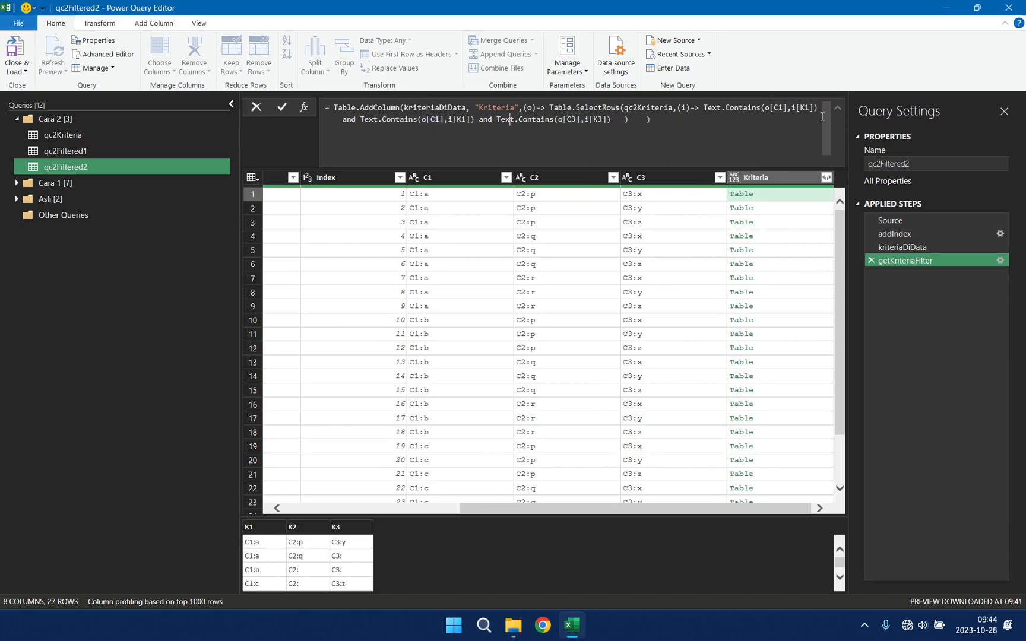
pyautogui.press('Left')
pyautogui.press('Left')
pyautogui.press('Left')
pyautogui.press('Left')
pyautogui.press('Left')
pyautogui.press('BackSpace')
pyautogui.write('2')
pyautogui.press('Left')
pyautogui.press('Left')
pyautogui.press('Left')
pyautogui.press('Left')
pyautogui.press('Left')
pyautogui.press('Left')
pyautogui.press('BackSpace')
pyautogui.write('2')
pyautogui.press('Return')
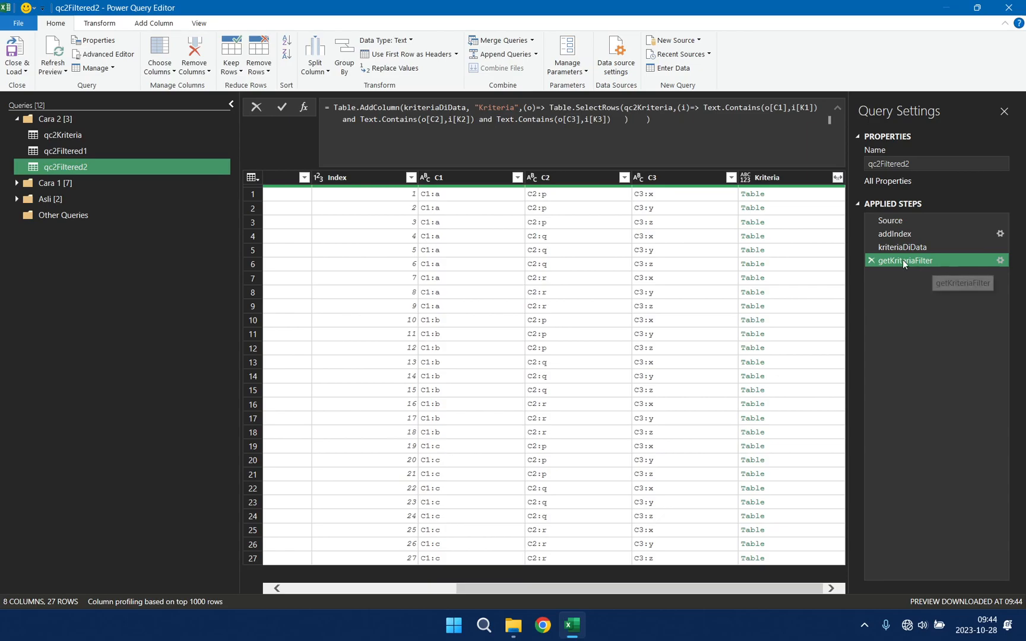
# Step: Compare the nested Kriteria tables in qc2Filtered2's first rows with those at qc2Filtered1's Added Custom1 step
pyautogui.click(818, 196)
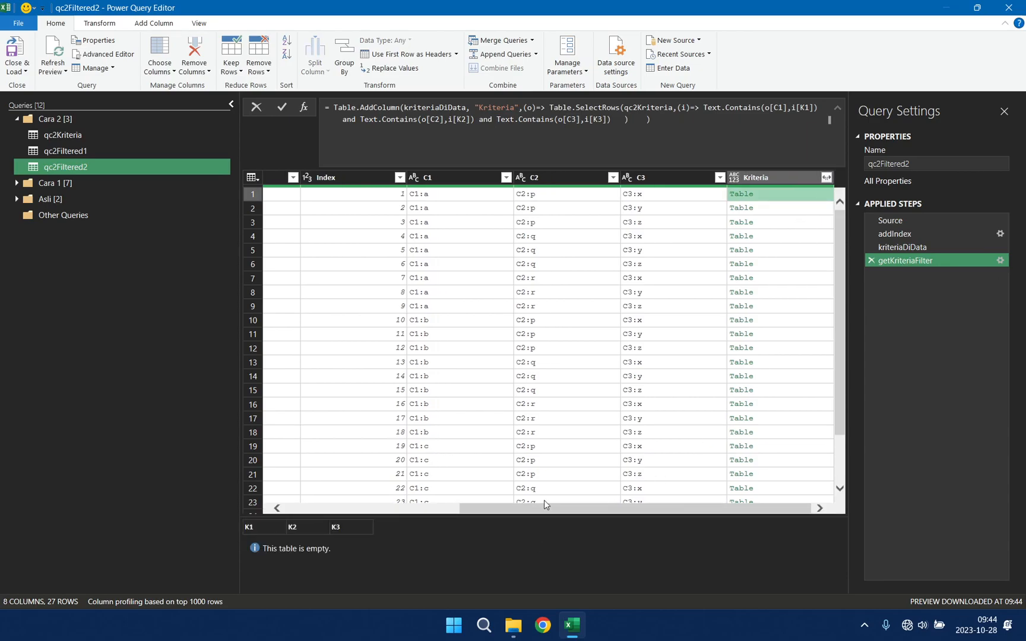
pyautogui.click(823, 210)
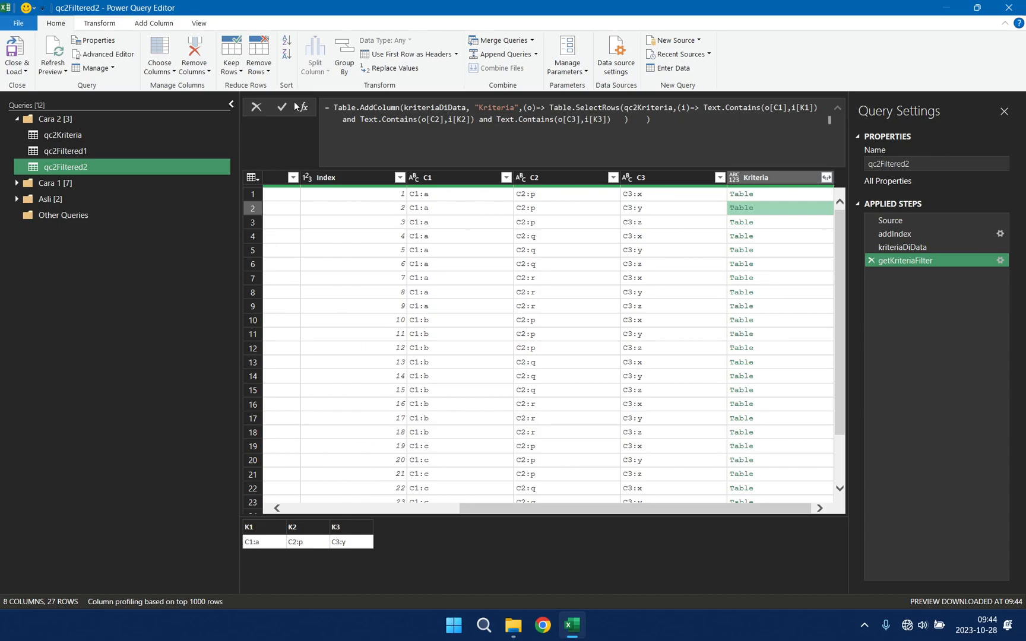
pyautogui.click(152, 151)
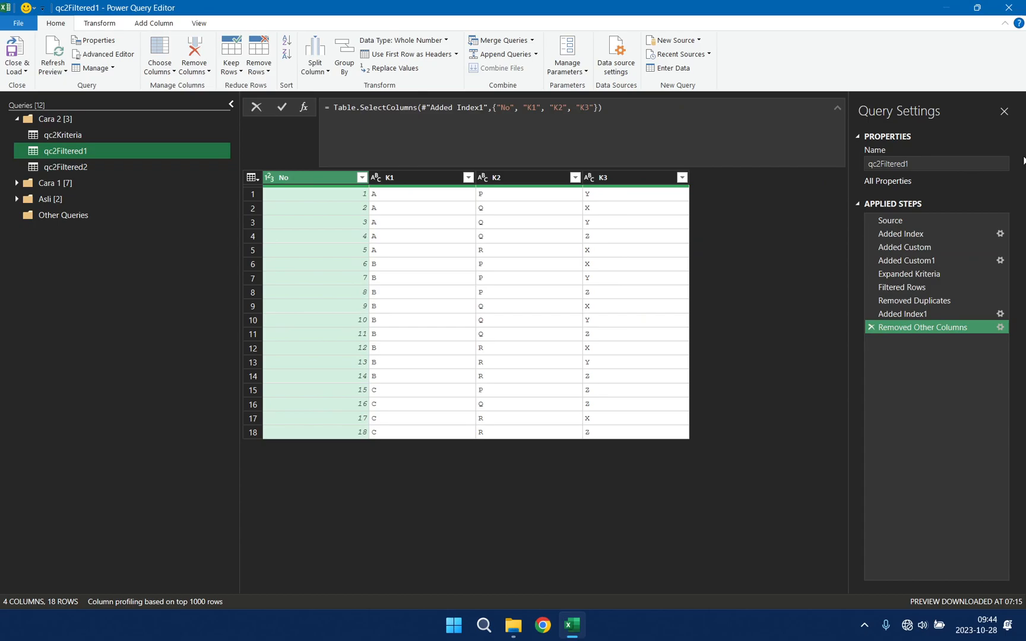
pyautogui.click(936, 277)
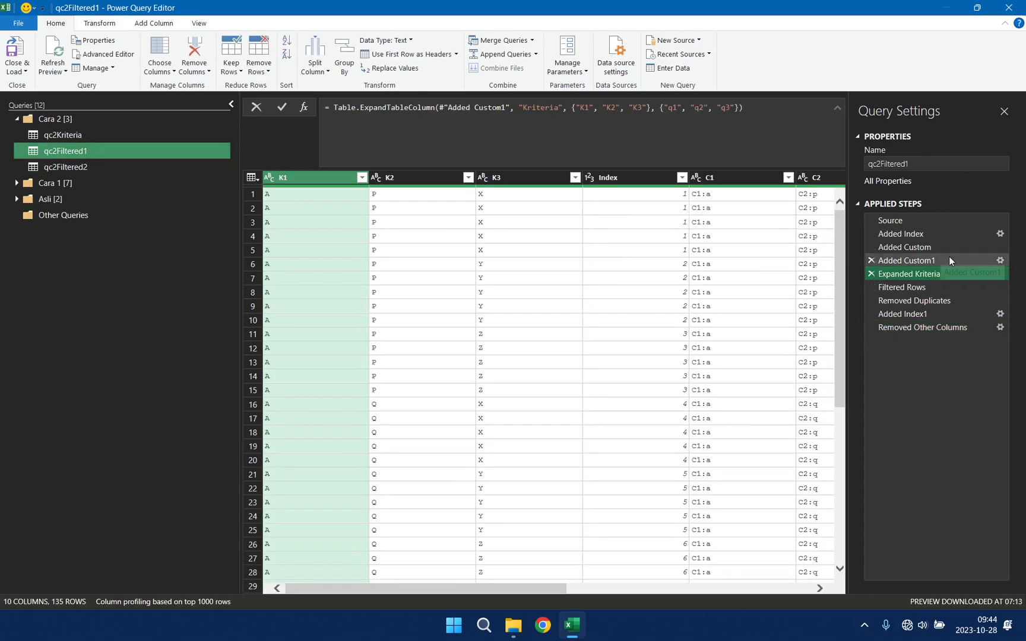
pyautogui.click(948, 255)
pyautogui.moveTo(631, 587); pyautogui.dragTo(831, 587)
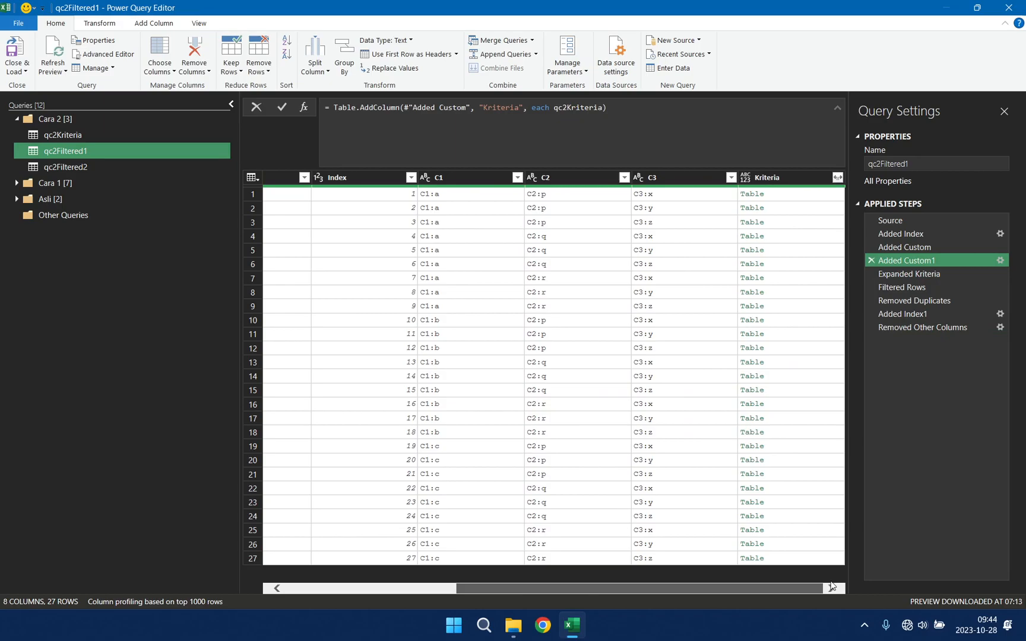
pyautogui.click(830, 197)
pyautogui.click(818, 208)
pyautogui.click(819, 223)
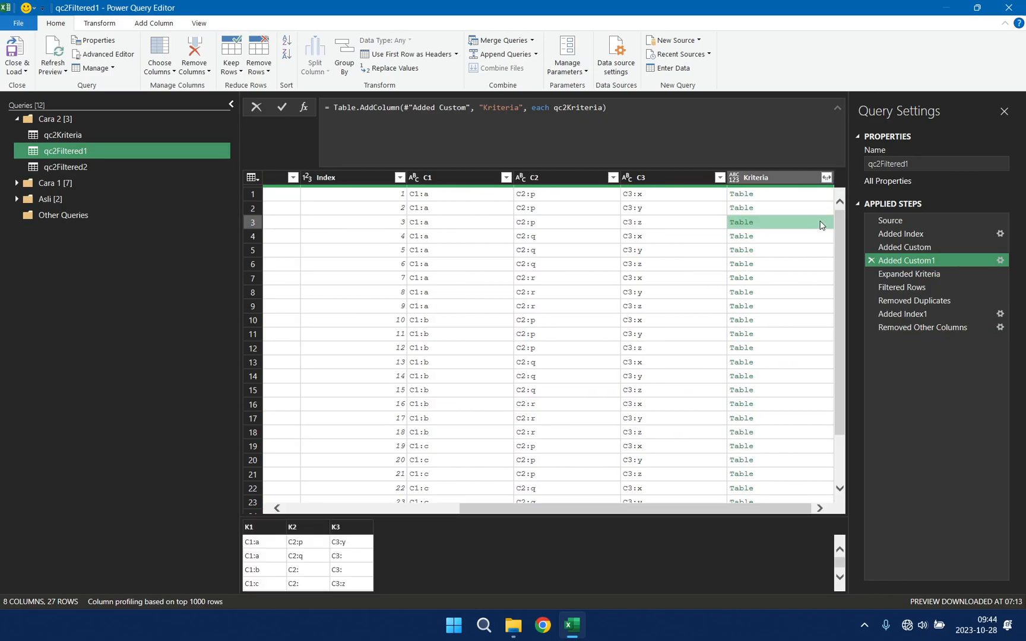
pyautogui.click(820, 237)
# Step: Return to the qc2Filtered2 query and preview the nested table in the Kriteria column's first row
pyautogui.click(131, 164)
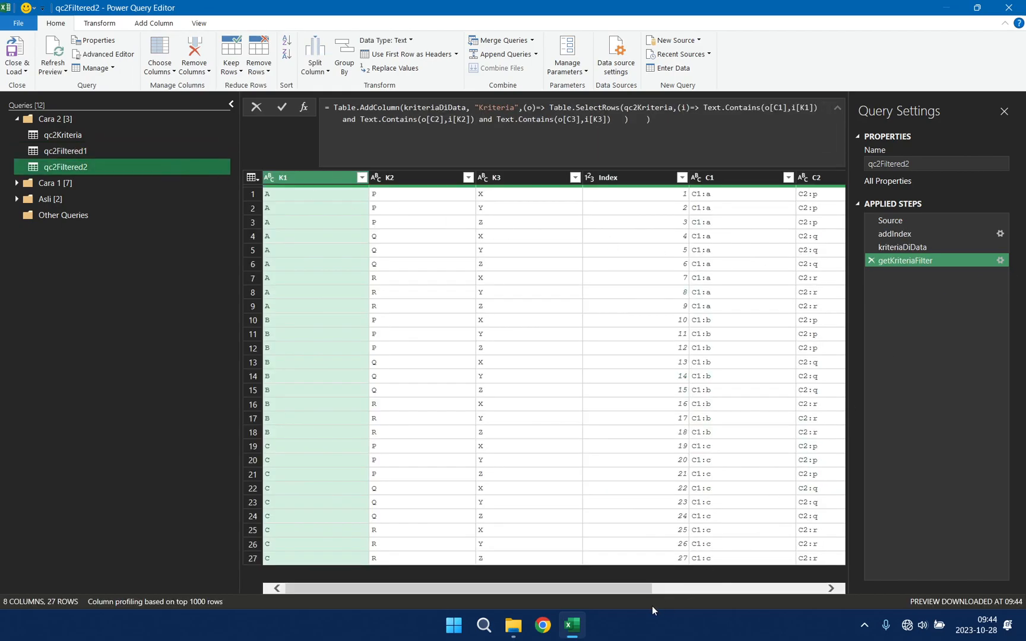
pyautogui.moveTo(625, 587); pyautogui.dragTo(844, 588)
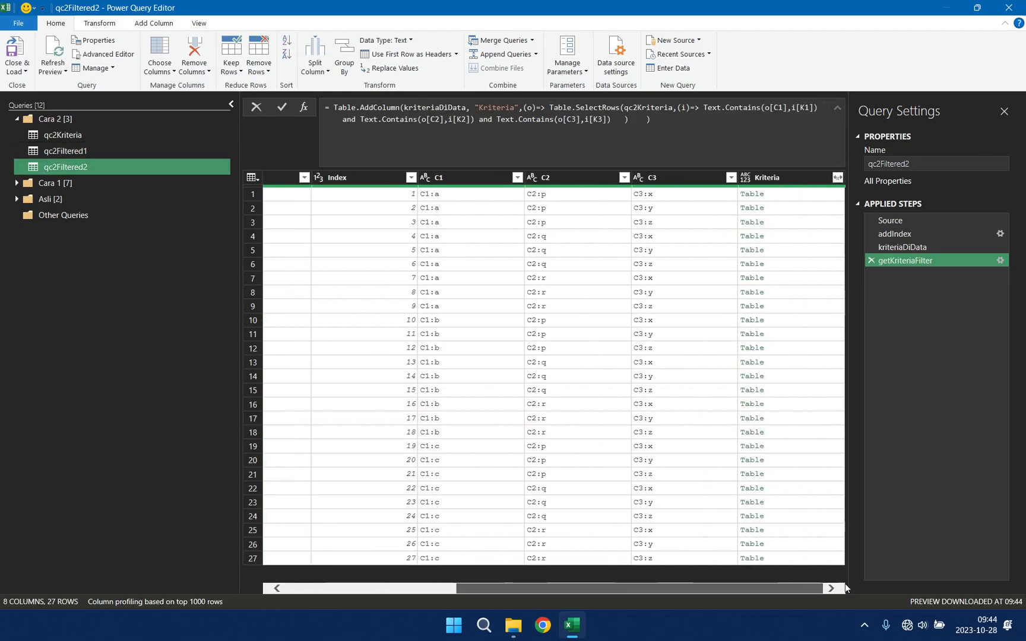
pyautogui.click(834, 198)
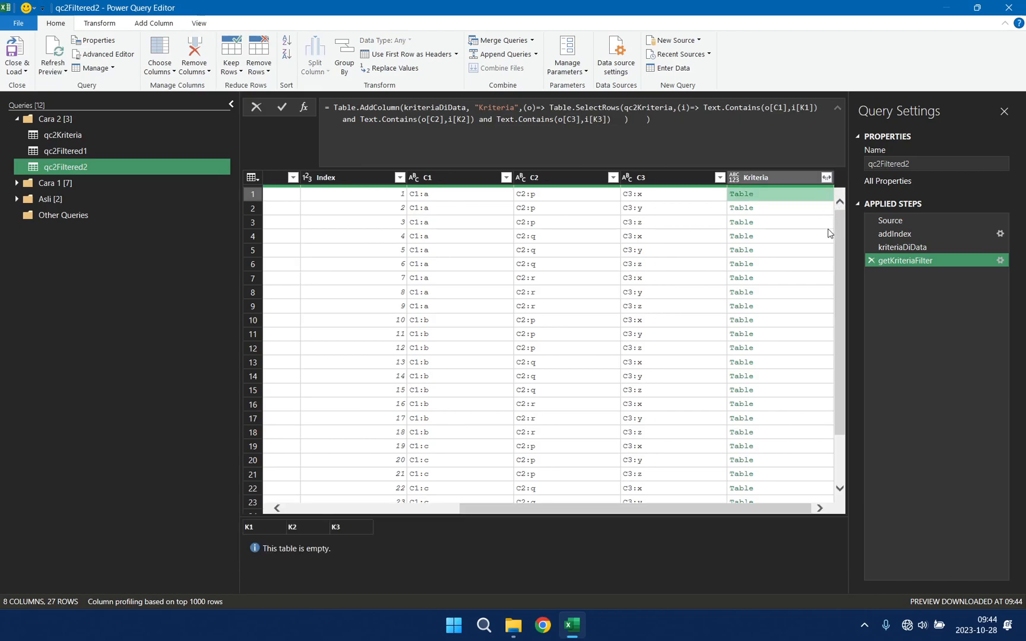
# Step: Preview the nested Kriteria tables in rows 2 and 3, and expand the Kriteria column into K1, K2 and K3 without the original-name prefix
pyautogui.click(824, 211)
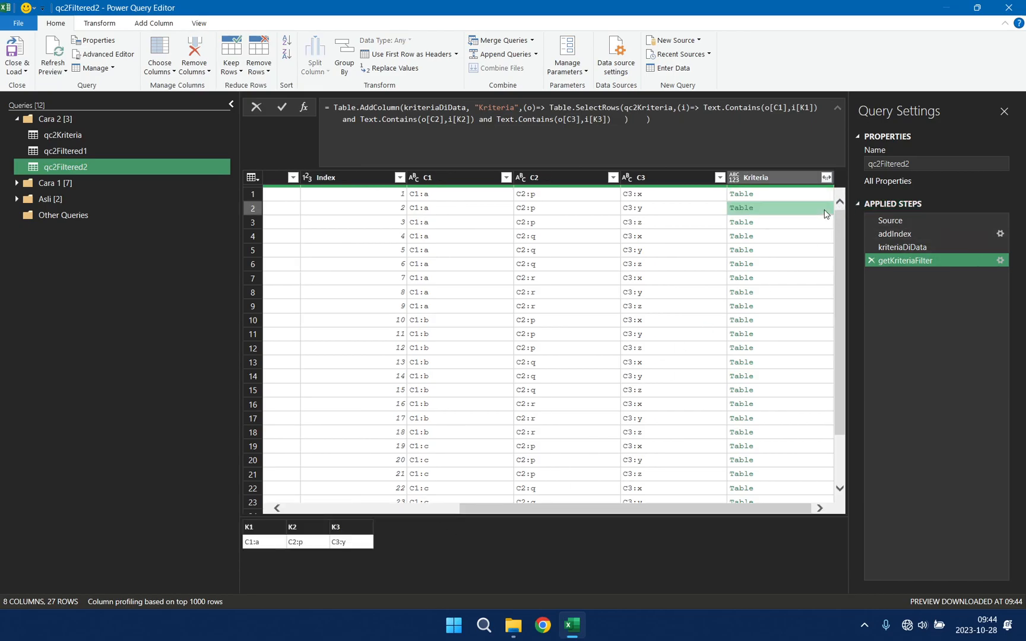
pyautogui.click(824, 226)
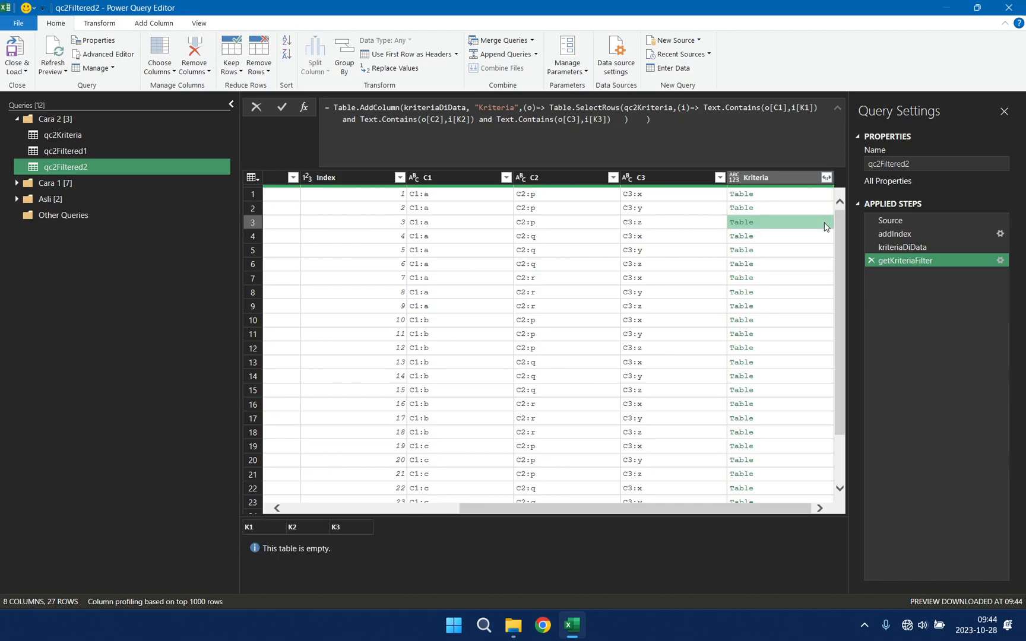
pyautogui.click(827, 178)
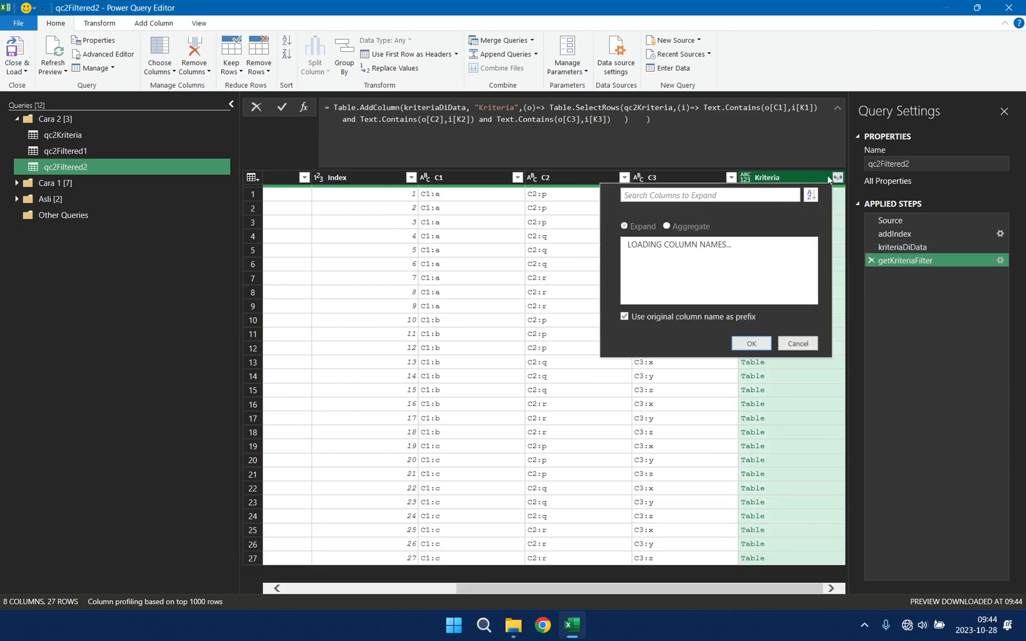
pyautogui.click(750, 318)
pyautogui.click(796, 339)
pyautogui.click(751, 343)
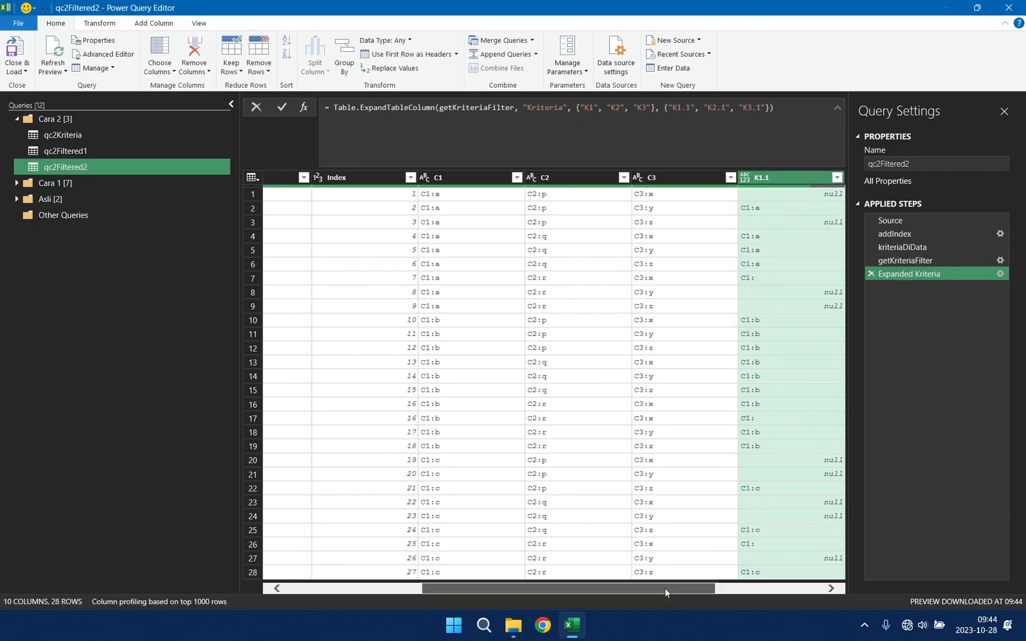
# Step: Filter out the rows whose expanded K1.1 column is empty
pyautogui.moveTo(665, 588); pyautogui.dragTo(810, 591)
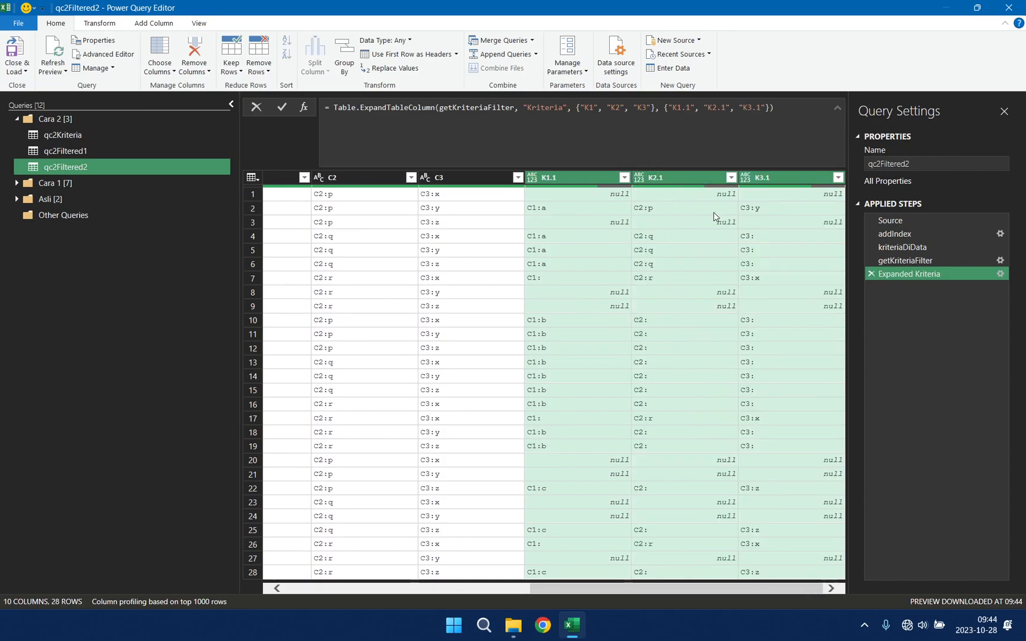
pyautogui.click(624, 178)
pyautogui.click(521, 260)
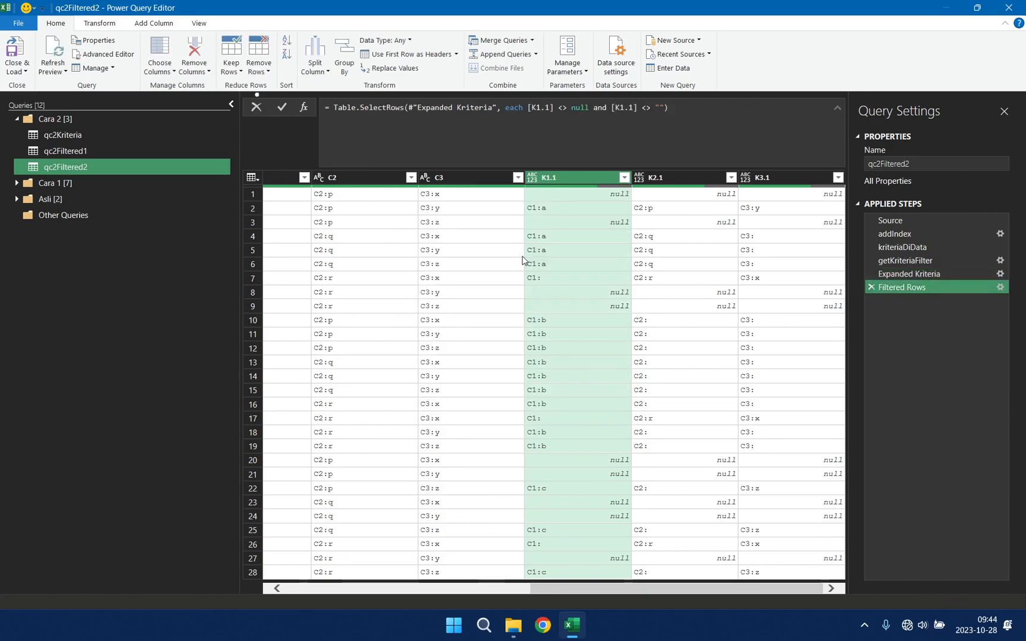
pyautogui.moveTo(581, 586); pyautogui.dragTo(493, 570)
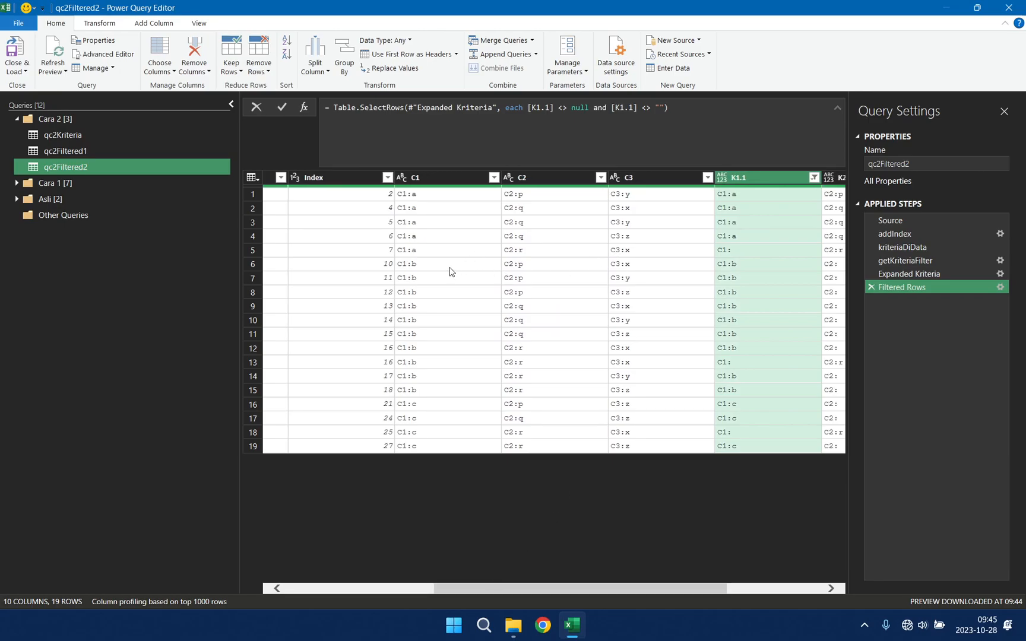
# Step: Remove duplicate rows based on the K1, K2, K3 and Index columns
pyautogui.moveTo(467, 589); pyautogui.dragTo(244, 580)
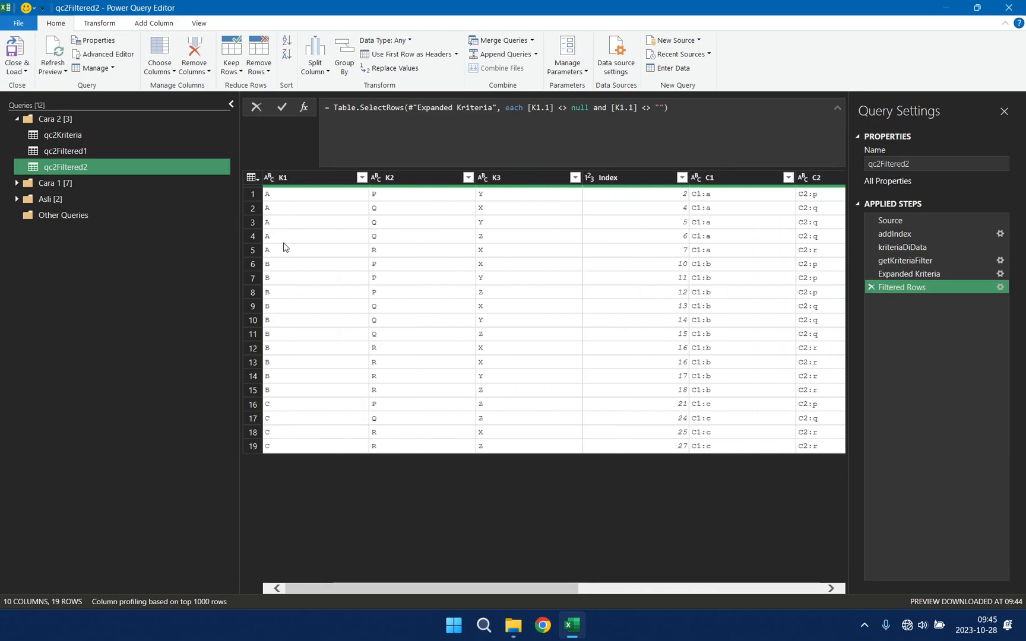
pyautogui.click(308, 180)
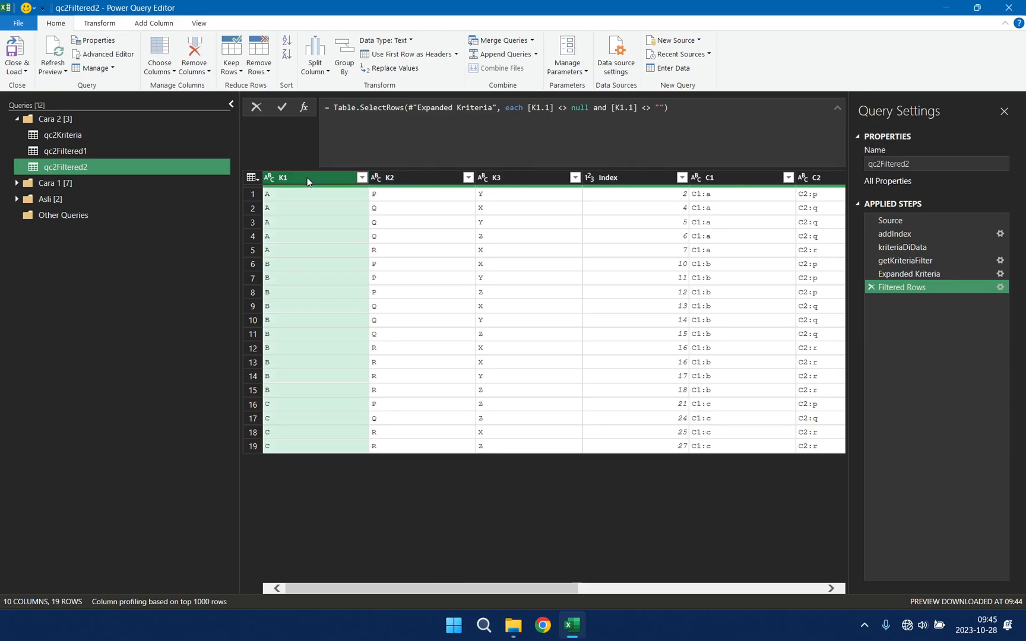
pyautogui.click(167, 24)
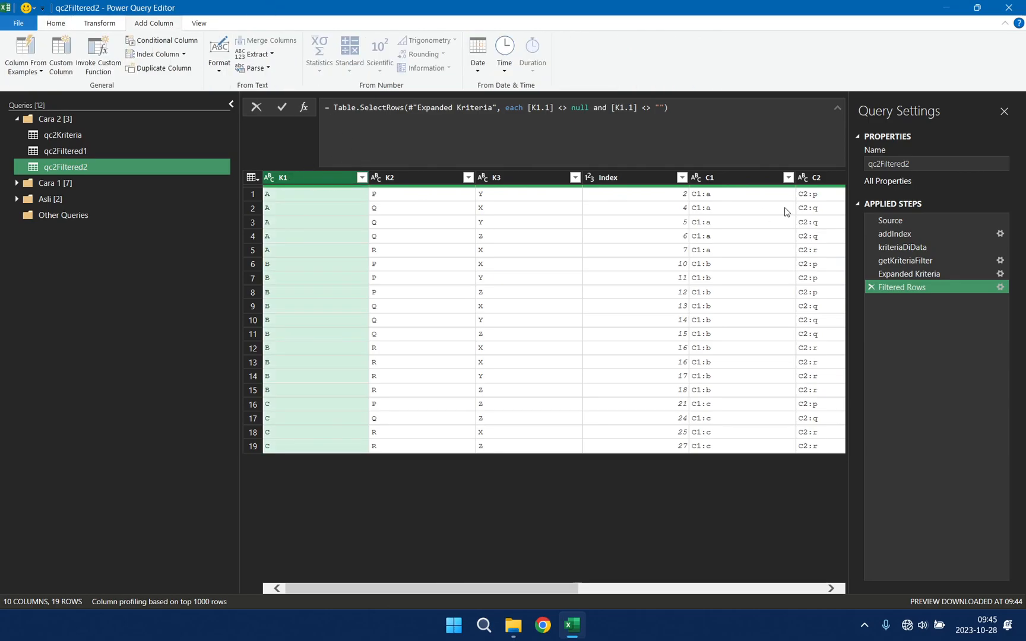
pyautogui.keyDown('shift'); pyautogui.click(648, 178); pyautogui.keyUp('shift')
pyautogui.click(52, 21)
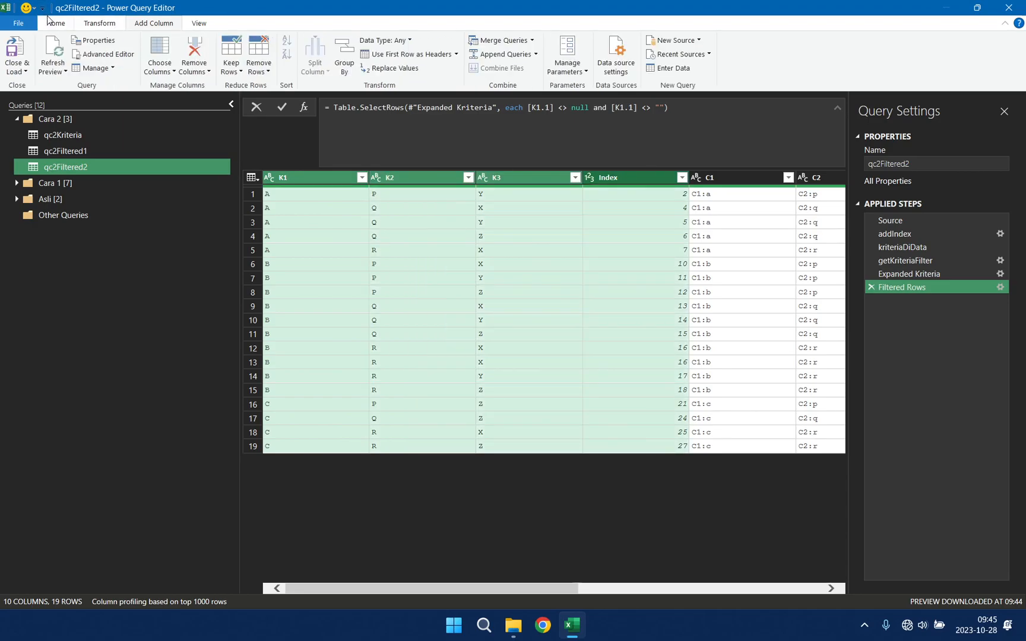
pyautogui.click(266, 70)
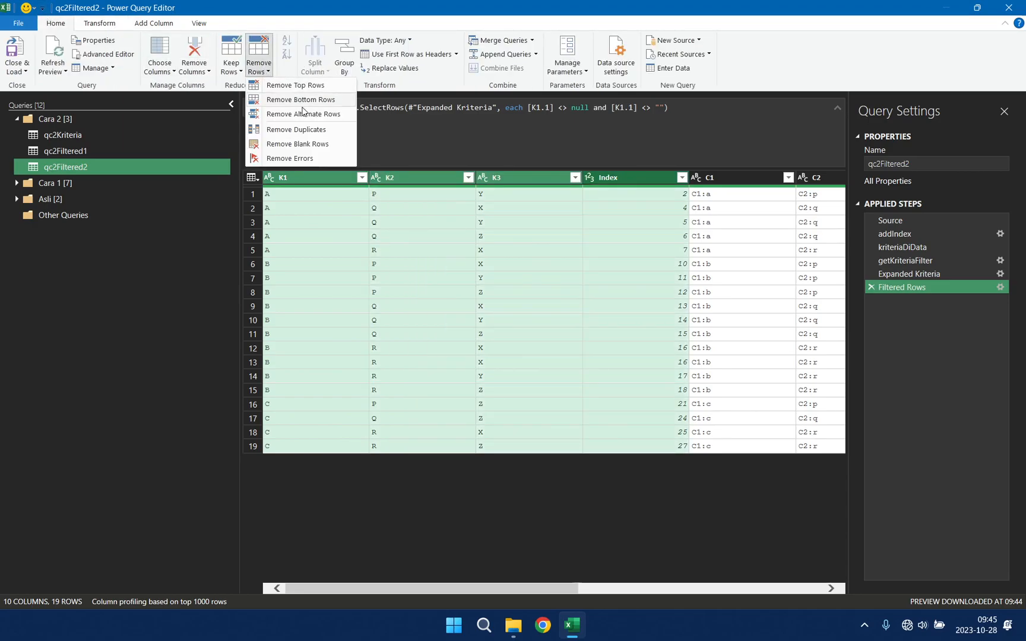
pyautogui.click(297, 132)
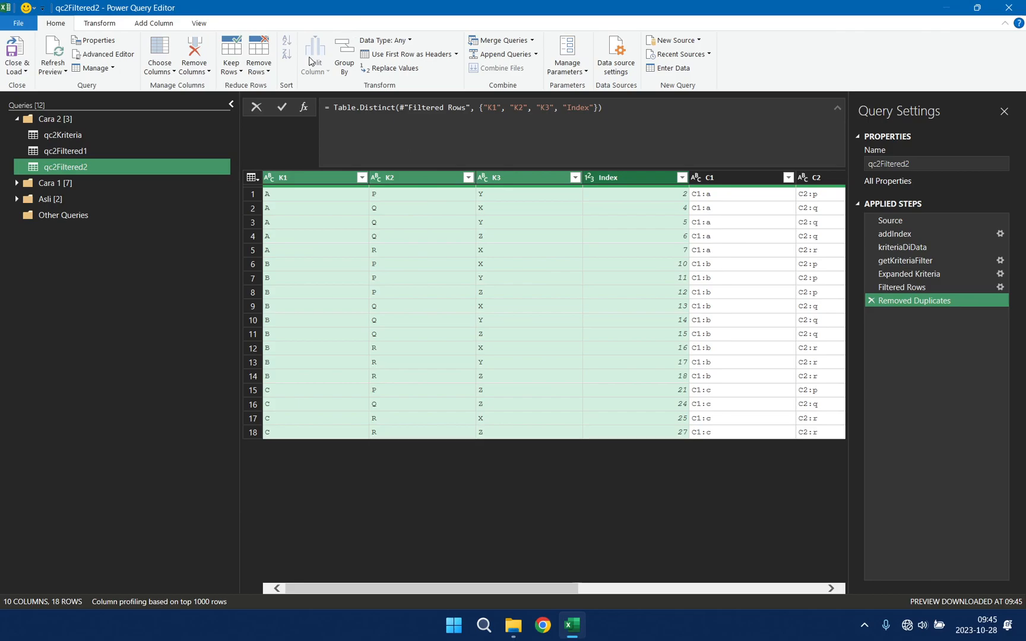
# Step: Add an index column starting from 1 and name it No in the step's formula
pyautogui.click(154, 23)
pyautogui.click(184, 54)
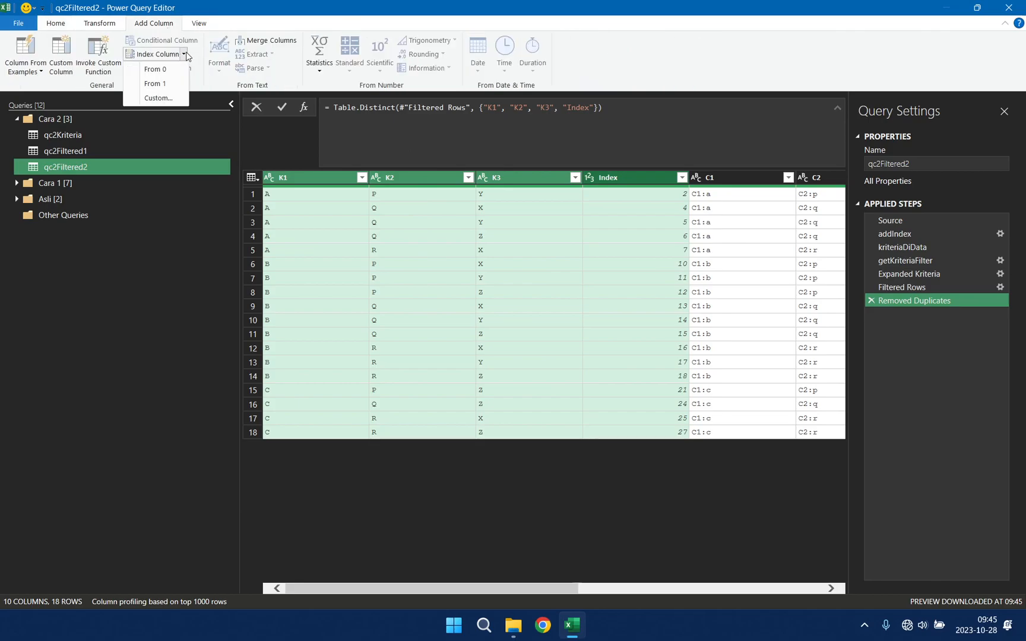
pyautogui.click(165, 85)
pyautogui.click(564, 110)
pyautogui.press('BackSpace')
pyautogui.press('BackSpace')
pyautogui.press('BackSpace')
pyautogui.press('BackSpace')
pyautogui.press('BackSpace')
pyautogui.press('BackSpace')
pyautogui.press('BackSpace')
pyautogui.write('No')
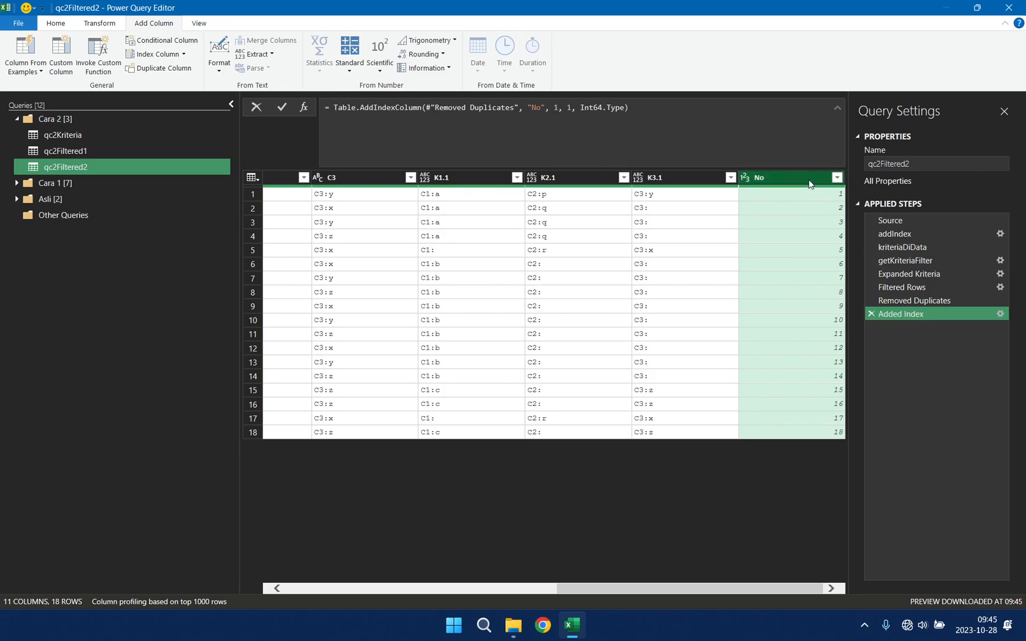
# Step: Keep only the No, K1, K2 and K3 columns, in that order, and remove all other columns
pyautogui.moveTo(649, 589); pyautogui.dragTo(294, 510)
pyautogui.click(333, 178)
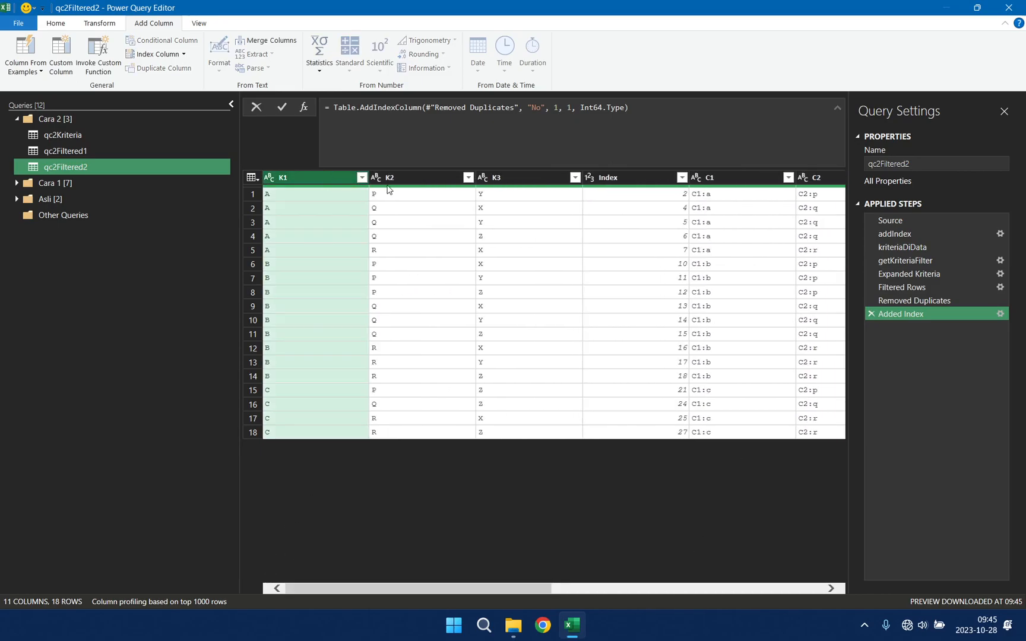
pyautogui.keyDown('shift'); pyautogui.click(430, 177); pyautogui.keyUp('shift')
pyautogui.keyDown('shift'); pyautogui.click(528, 181); pyautogui.keyUp('shift')
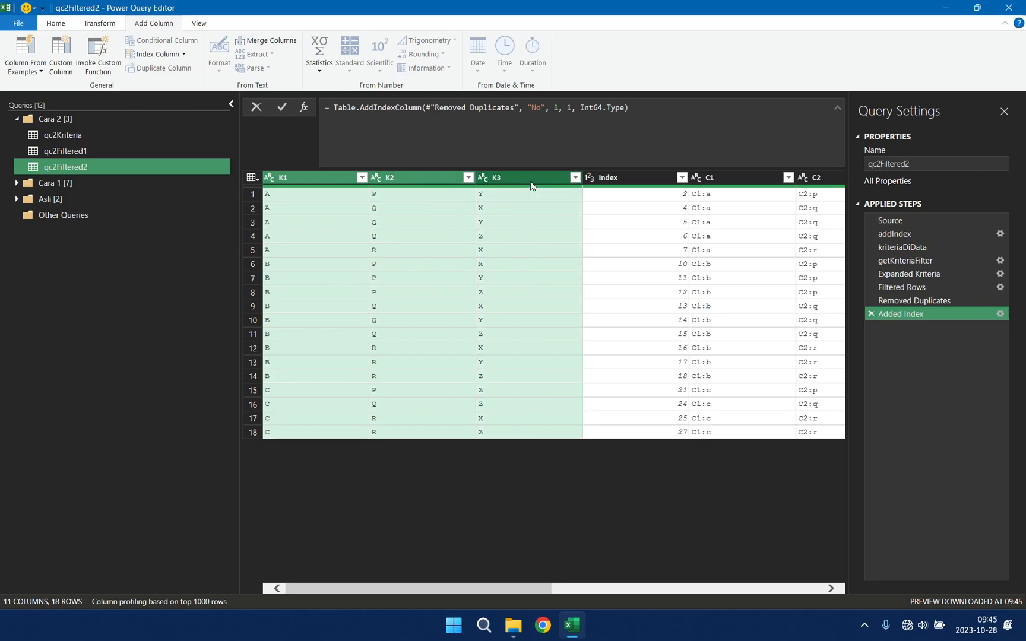
pyautogui.rightClick(530, 181)
pyautogui.click(625, 220)
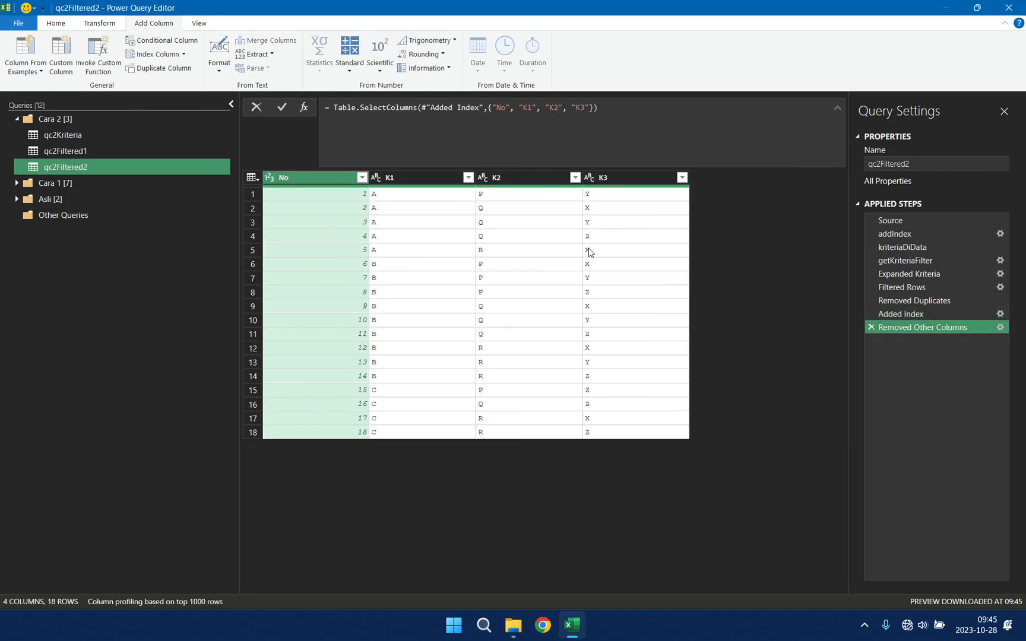
# Step: Review the query's intermediate results at the Expanded Kriteria, getKriteriaFilter and Filtered Rows steps
pyautogui.click(922, 275)
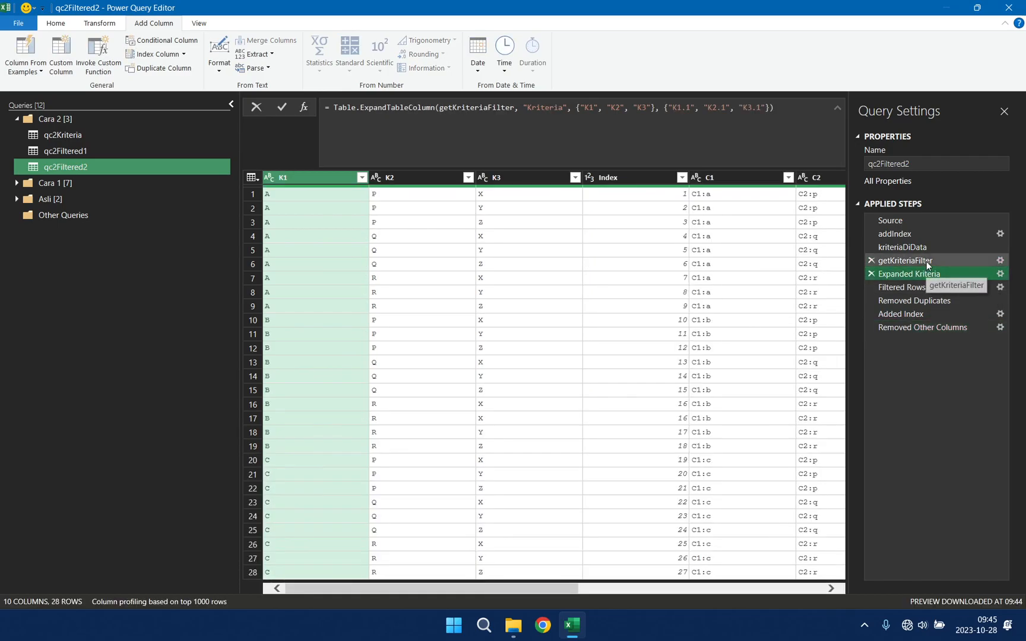
pyautogui.click(926, 261)
pyautogui.moveTo(630, 586); pyautogui.dragTo(805, 587)
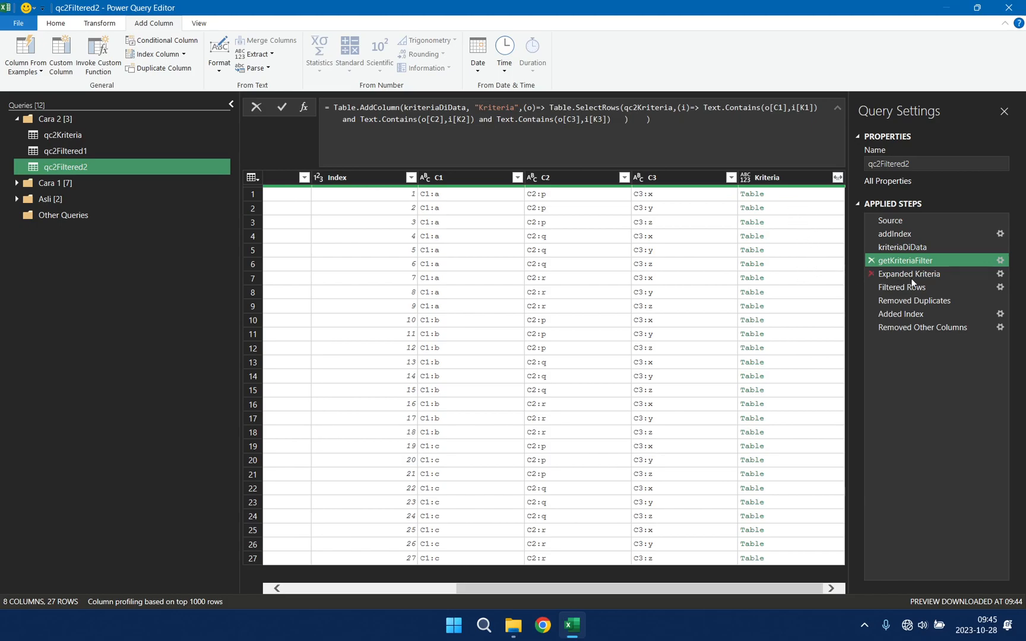
pyautogui.click(922, 289)
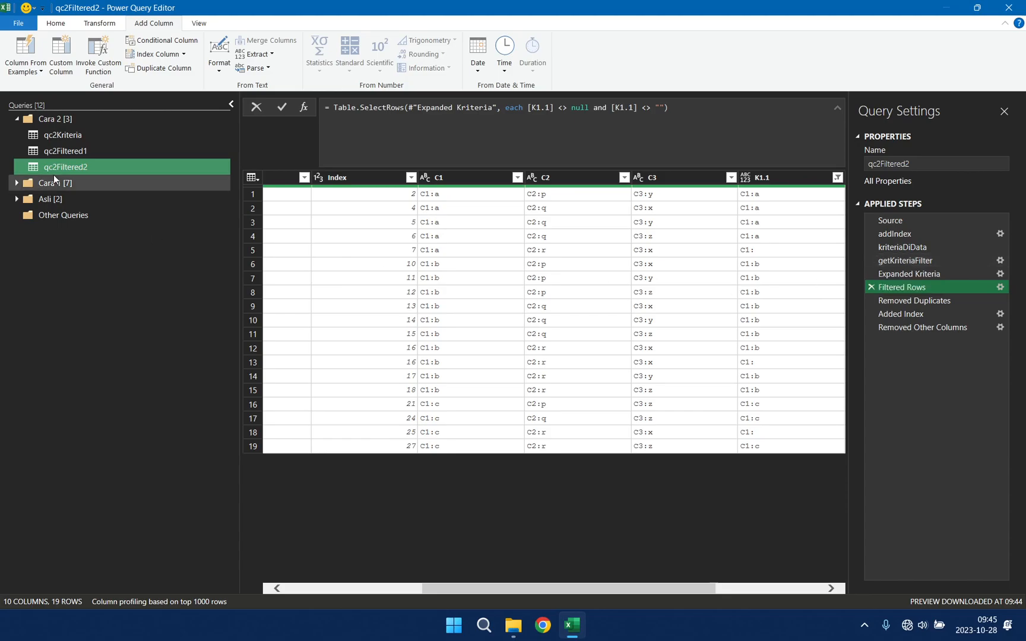
# Step: Duplicate the qc2Filtered2 query and rename the copy qc2Filtered3
pyautogui.rightClick(119, 165)
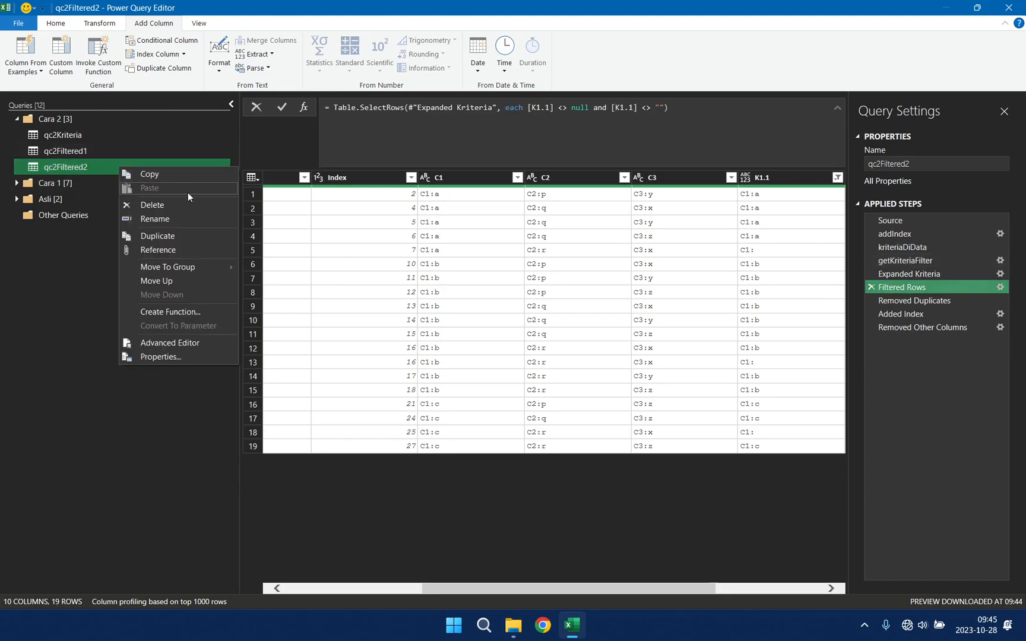
pyautogui.click(175, 249)
pyautogui.rightClick(141, 189)
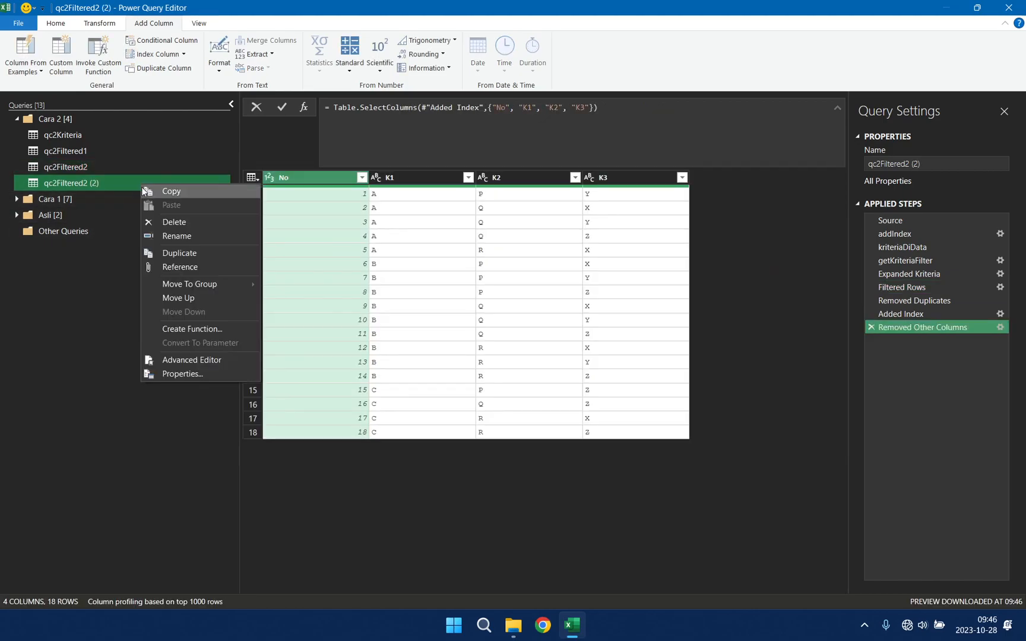
pyautogui.click(176, 235)
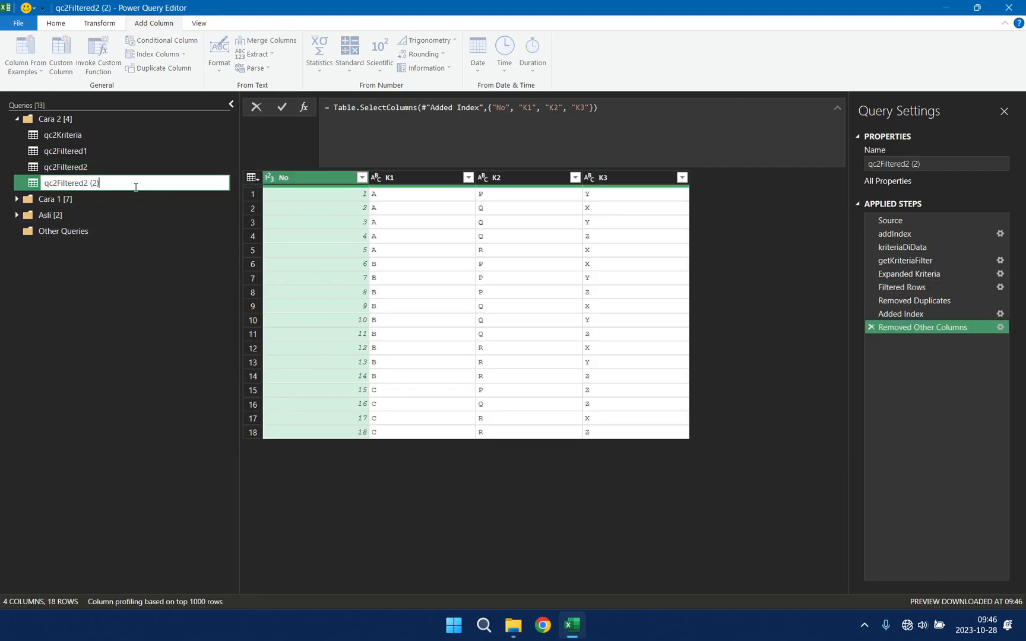
pyautogui.press('BackSpace')
pyautogui.press('BackSpace')
pyautogui.press('BackSpace')
pyautogui.press('BackSpace')
pyautogui.press('Return')
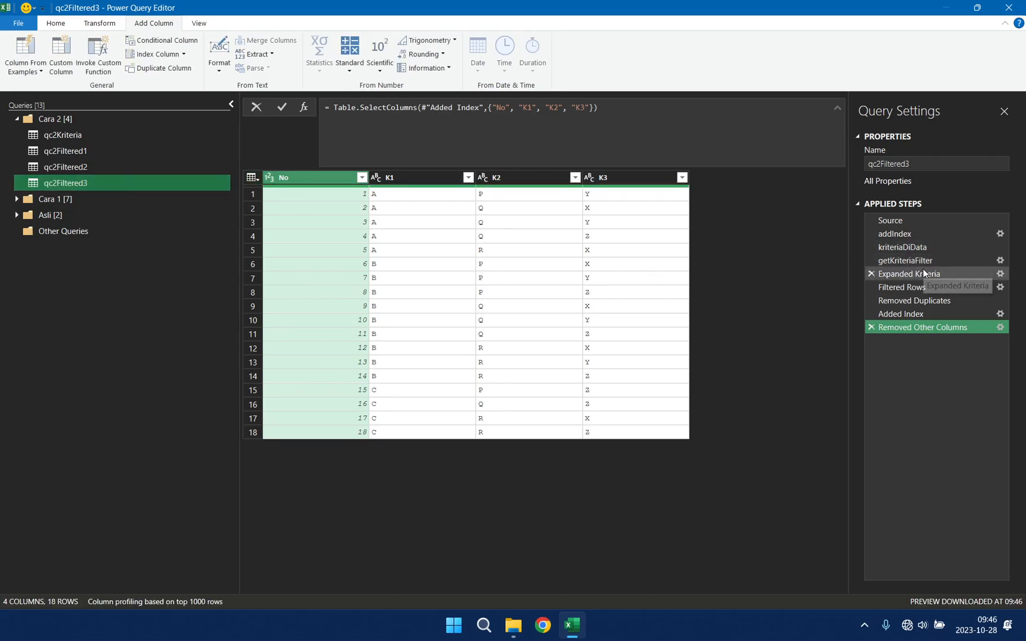
# Step: Delete the Expanded Kriteria step and every step after it from qc2Filtered3
pyautogui.click(923, 272)
pyautogui.rightClick(923, 272)
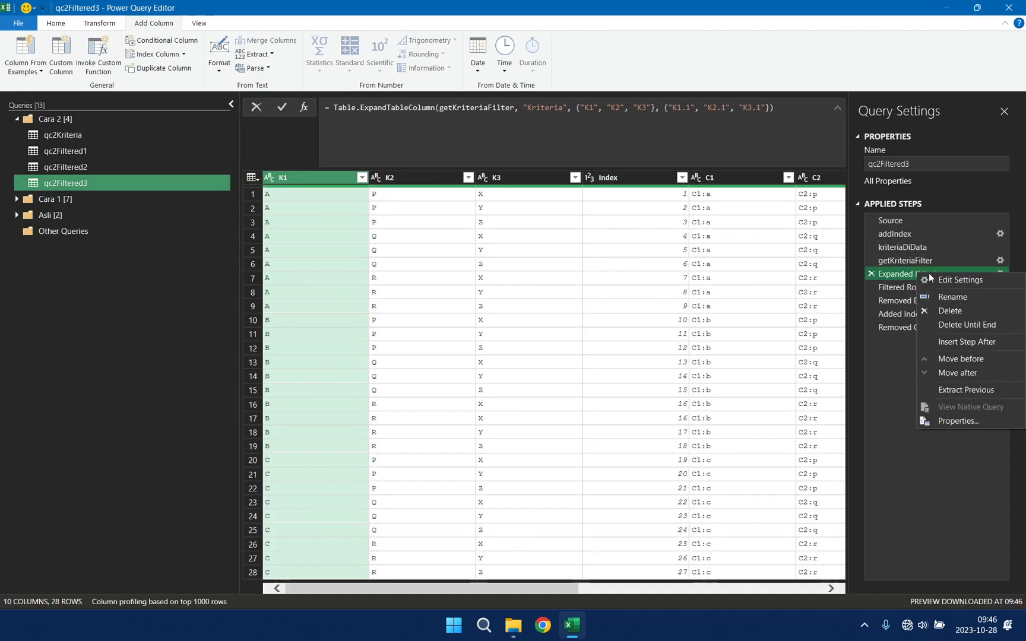
pyautogui.click(999, 327)
pyautogui.click(573, 337)
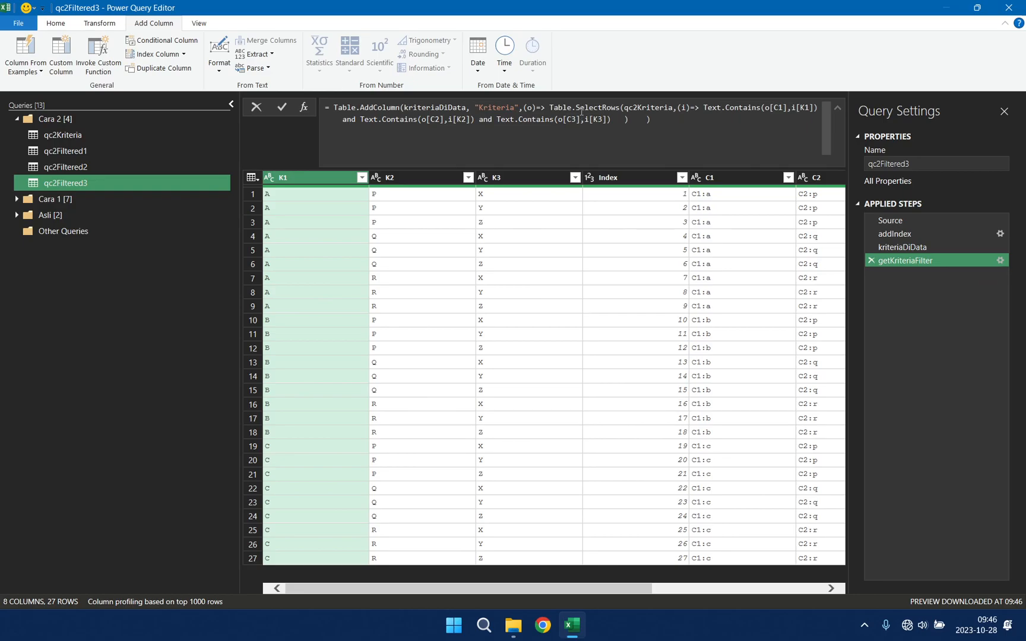
# Step: Wrap the Table.SelectRows expression of the getKriteriaFilter step in Table.RowCount( ) and apply the formula
pyautogui.doubleClick(552, 108)
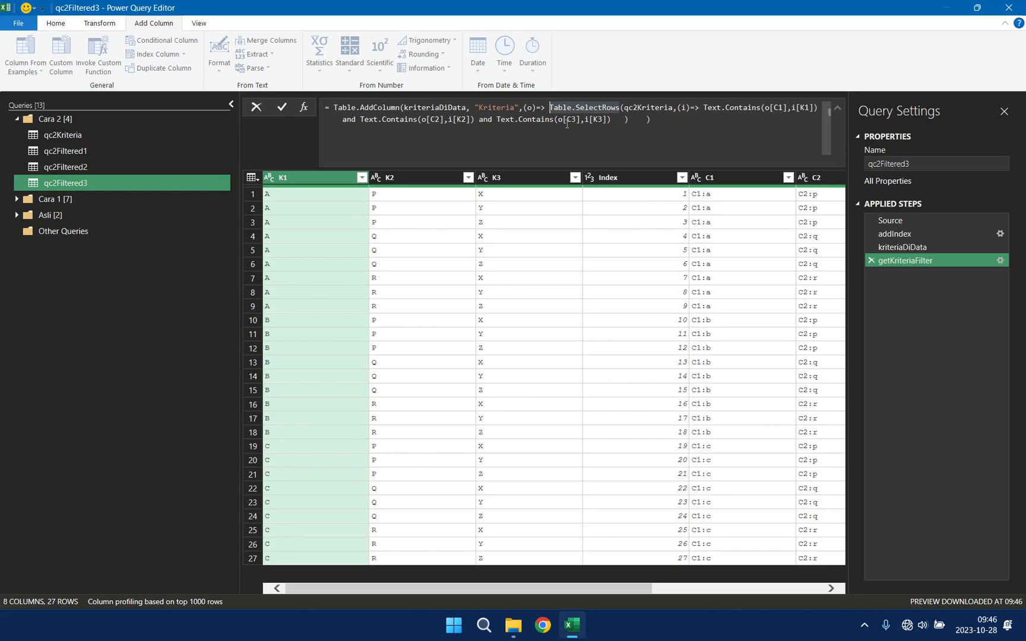
pyautogui.press('Left')
pyautogui.write('Table.')
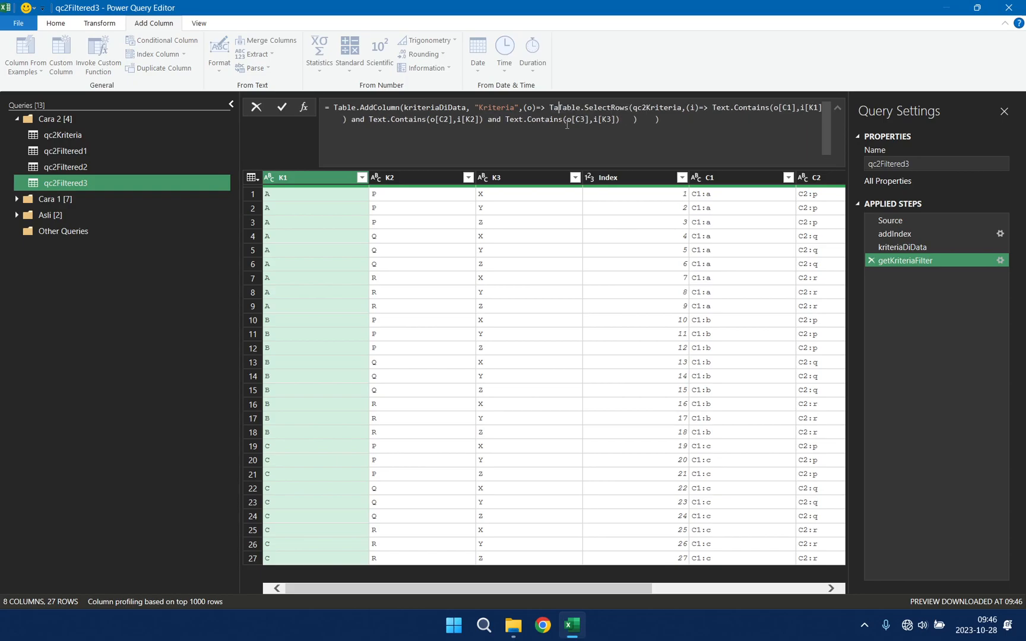
pyautogui.write('RowCo')
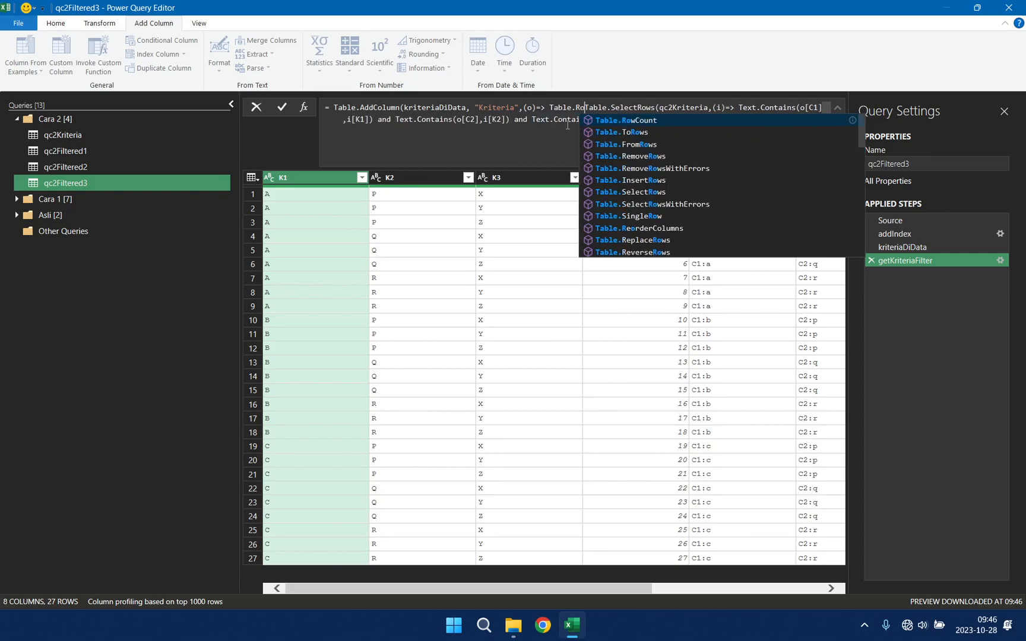
pyautogui.press('Tab')
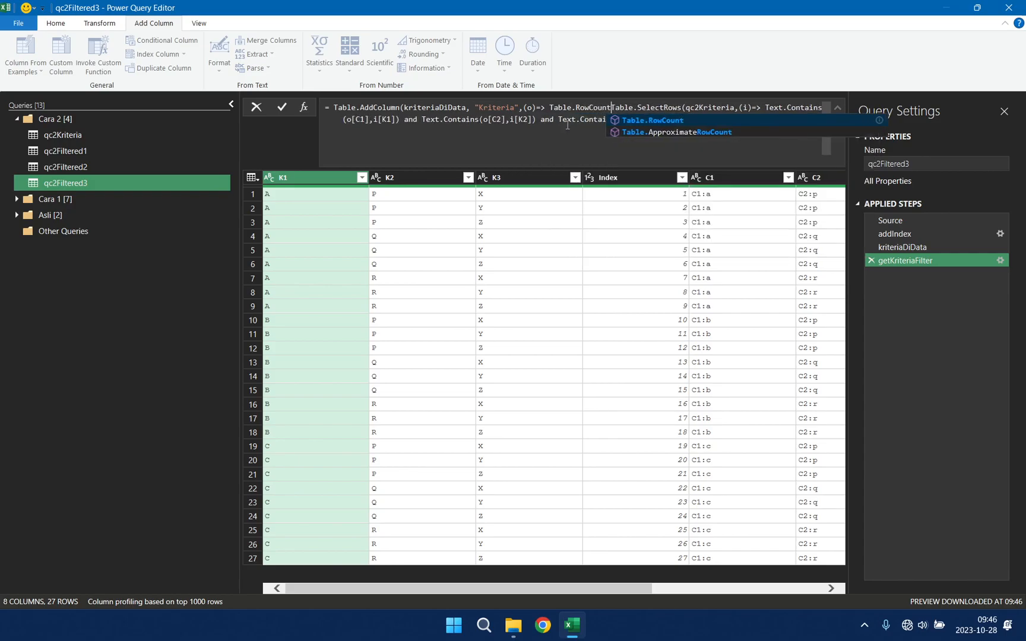
pyautogui.write('(')
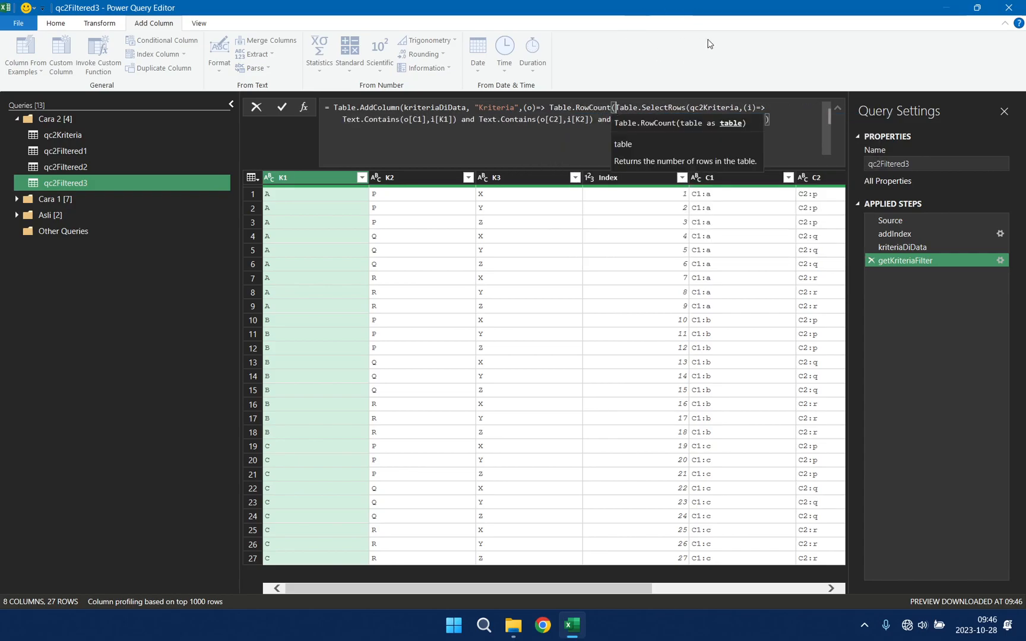
pyautogui.click(772, 120)
pyautogui.click(753, 120)
pyautogui.write(')')
pyautogui.press('Return')
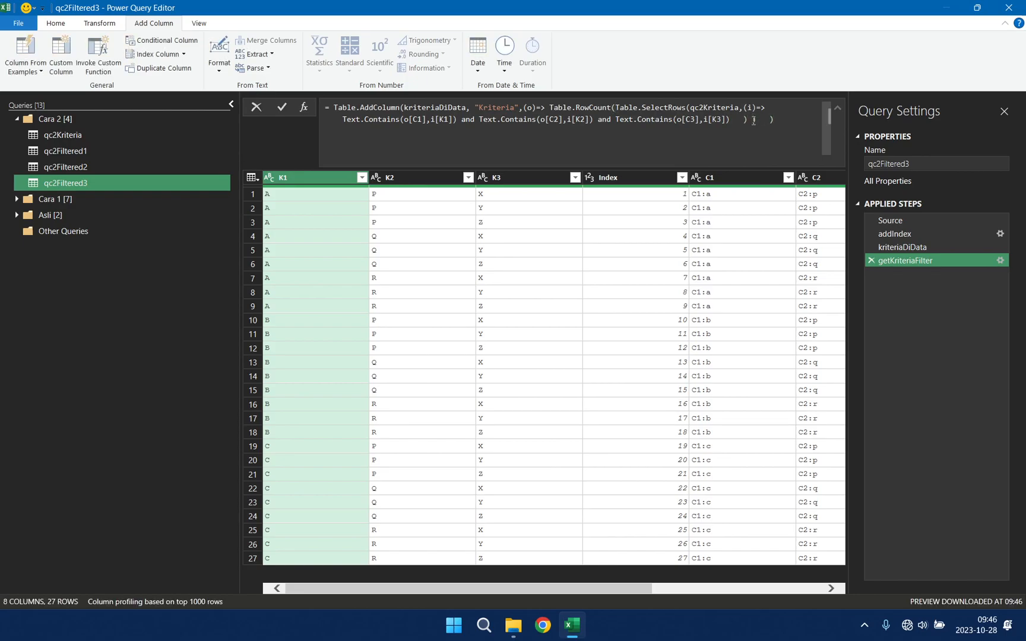
# Step: Filter the Kriteria column of qc2Filtered3 to exclude rows whose value is 0
pyautogui.moveTo(628, 587); pyautogui.dragTo(856, 566)
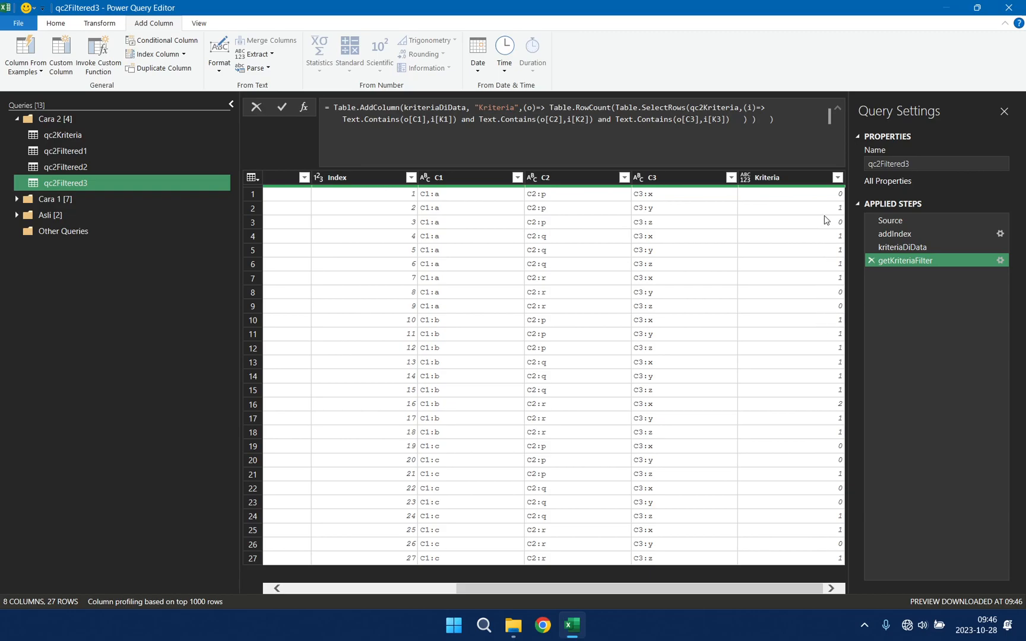
pyautogui.click(838, 178)
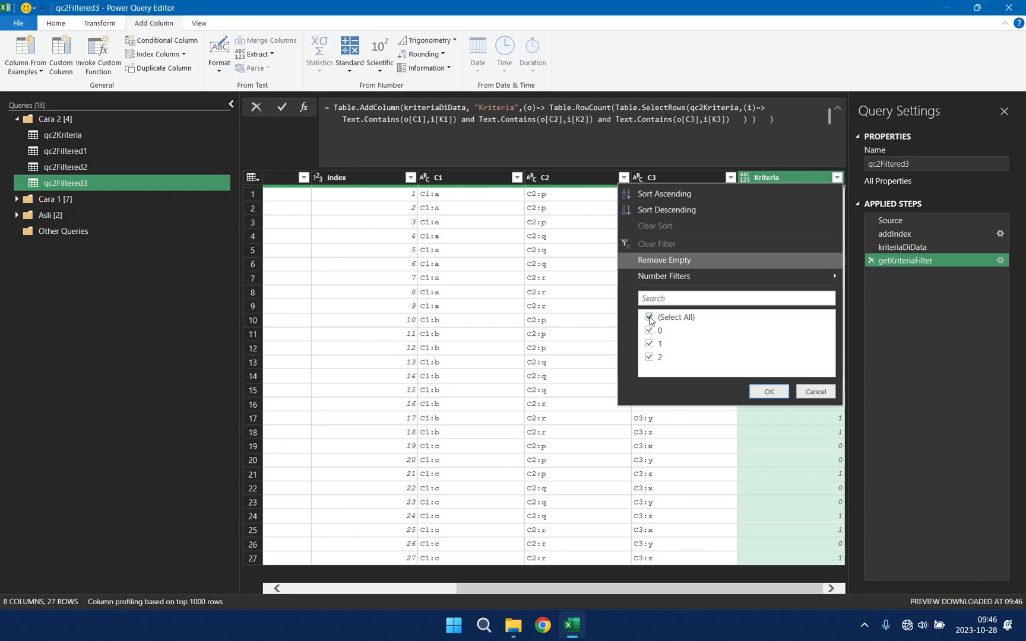
pyautogui.click(650, 331)
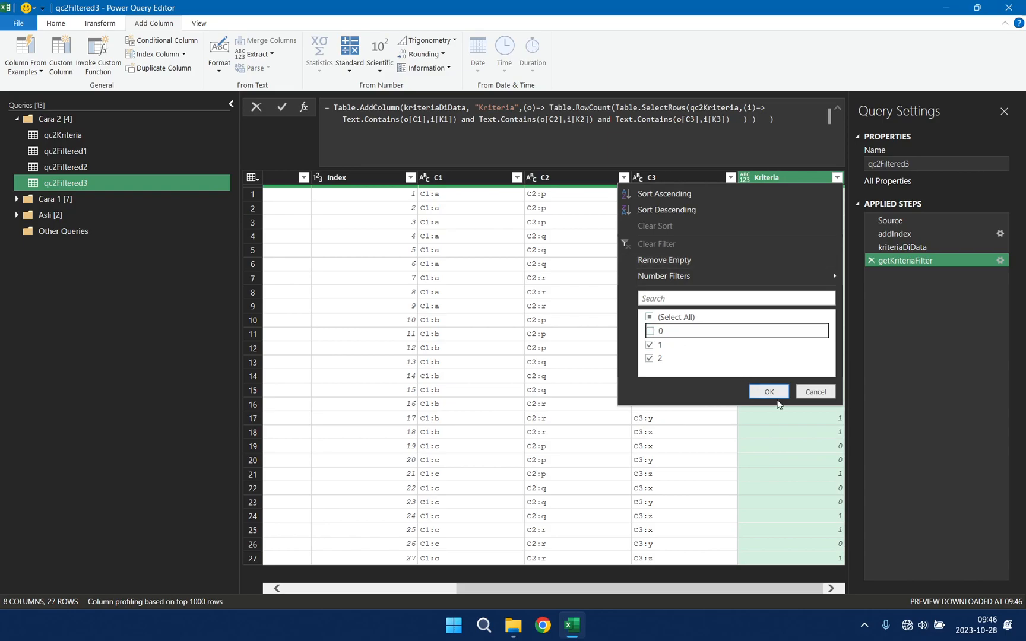
pyautogui.click(770, 391)
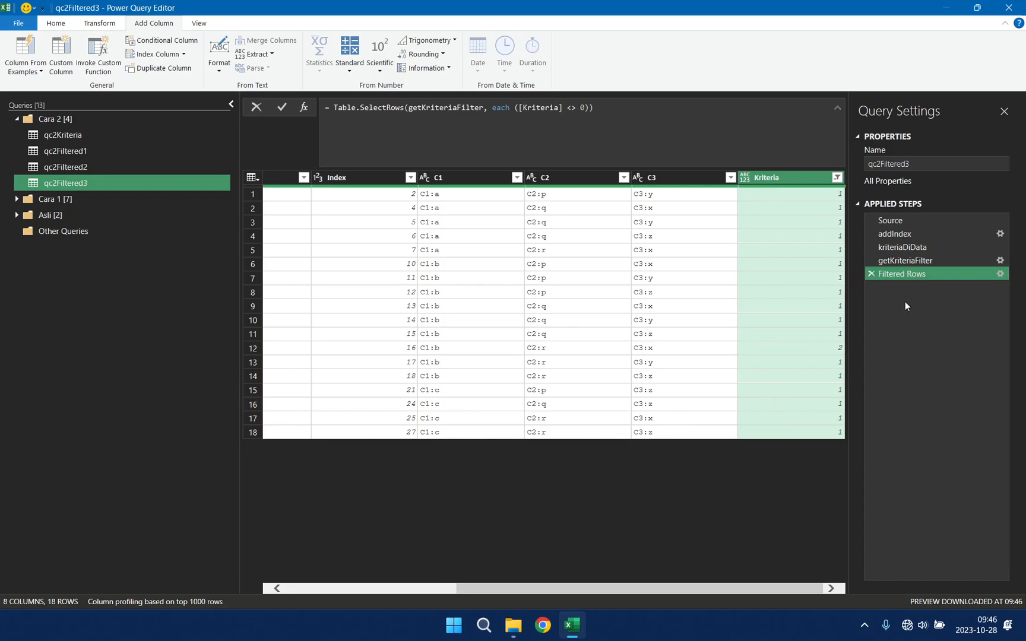
# Step: Delete the addIndex step from qc2Filtered3 and return to the Filtered Rows result
pyautogui.click(880, 236)
pyautogui.click(875, 235)
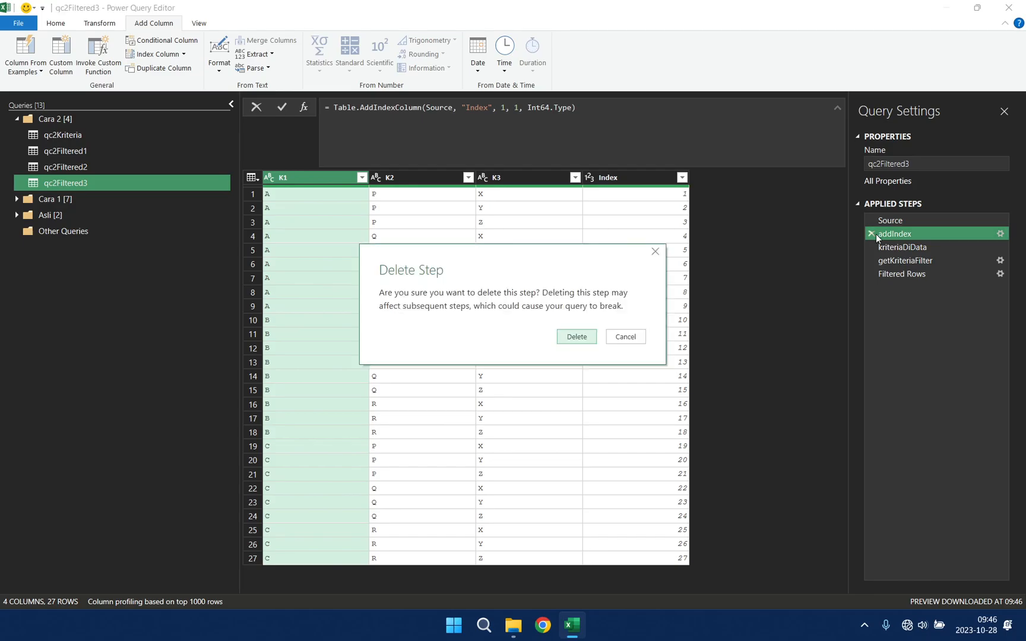
pyautogui.click(581, 334)
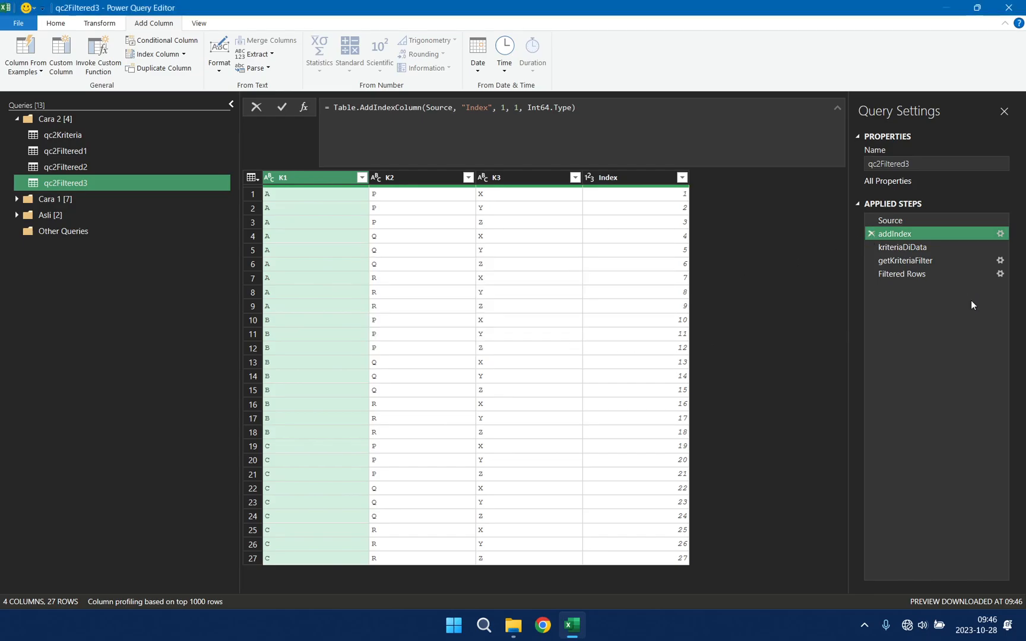
pyautogui.click(915, 261)
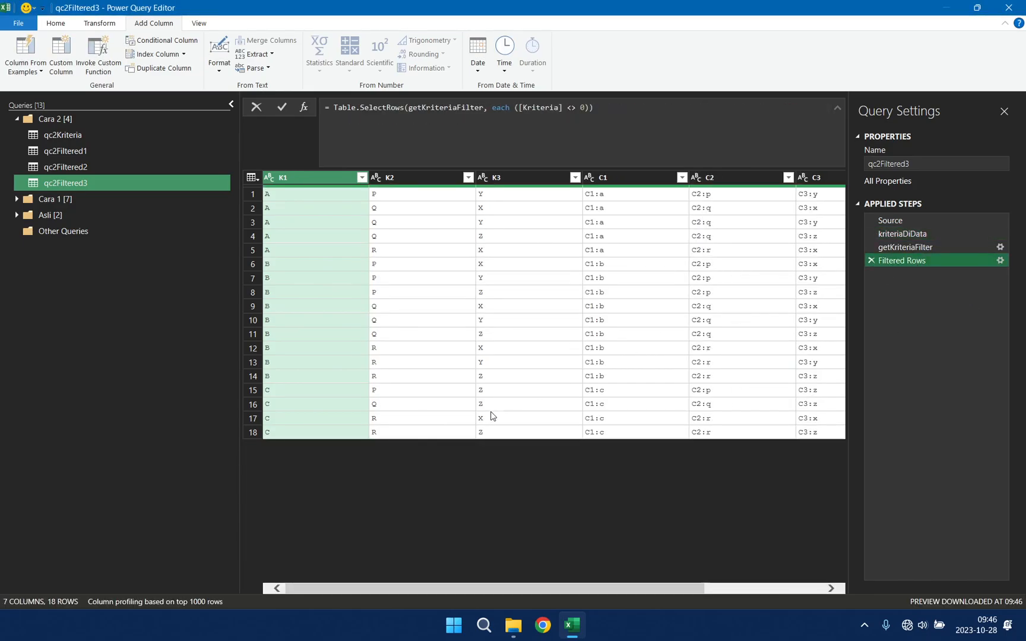
pyautogui.moveTo(636, 589); pyautogui.dragTo(485, 585)
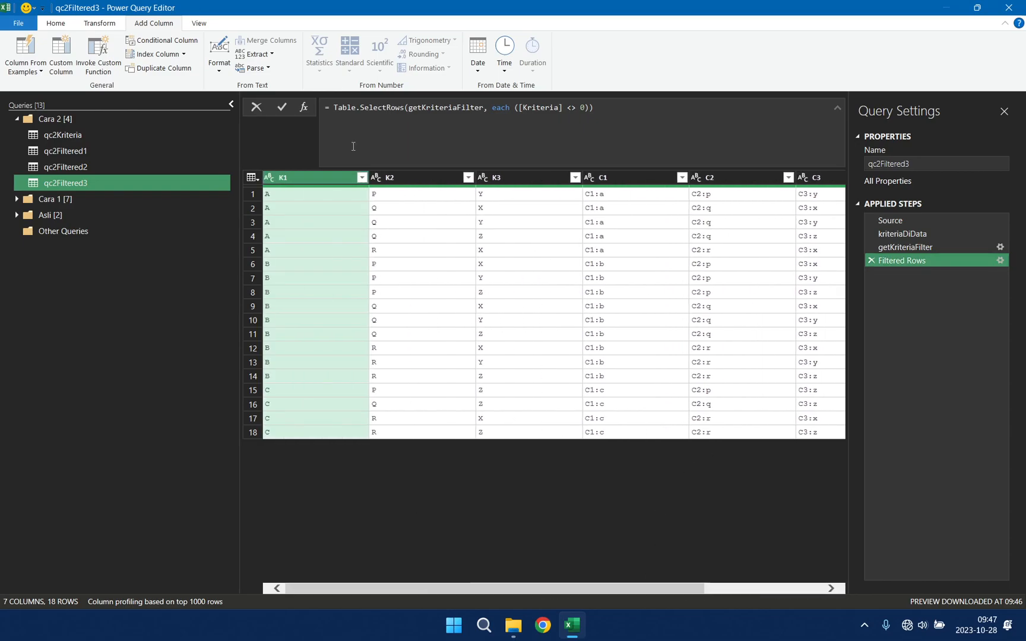
# Step: Add an index column starting from 1 after the Filtered Rows step and name it No in the formula
pyautogui.click(183, 54)
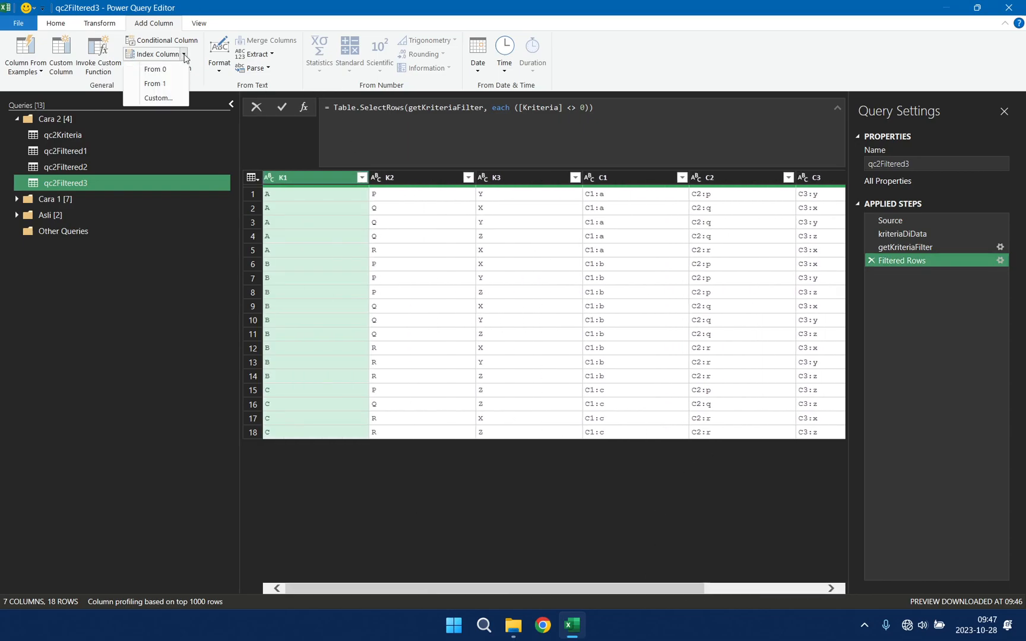
pyautogui.click(170, 84)
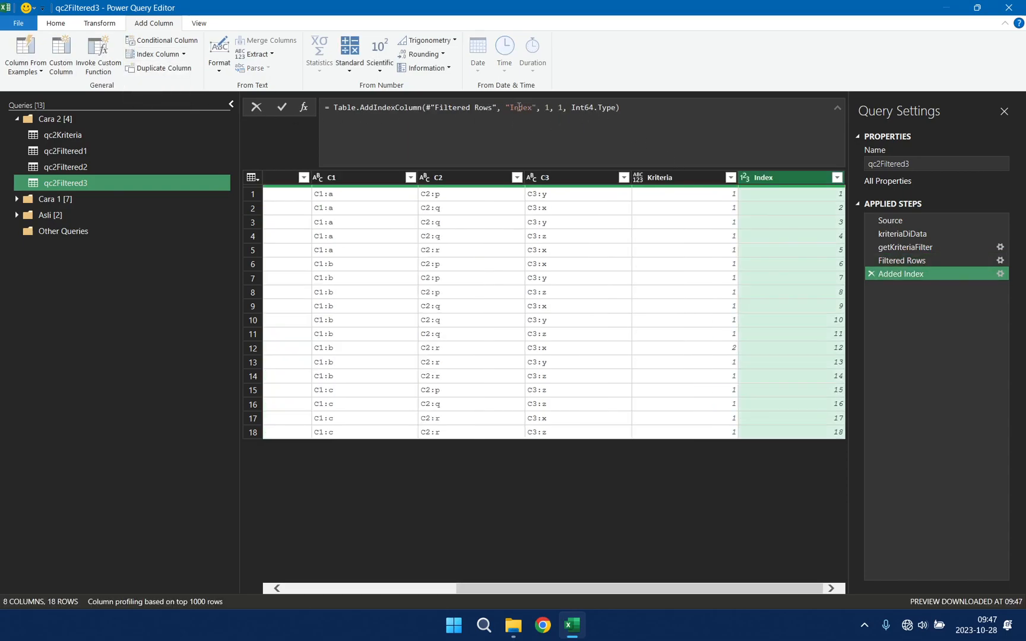
pyautogui.doubleClick(519, 107)
pyautogui.write('No')
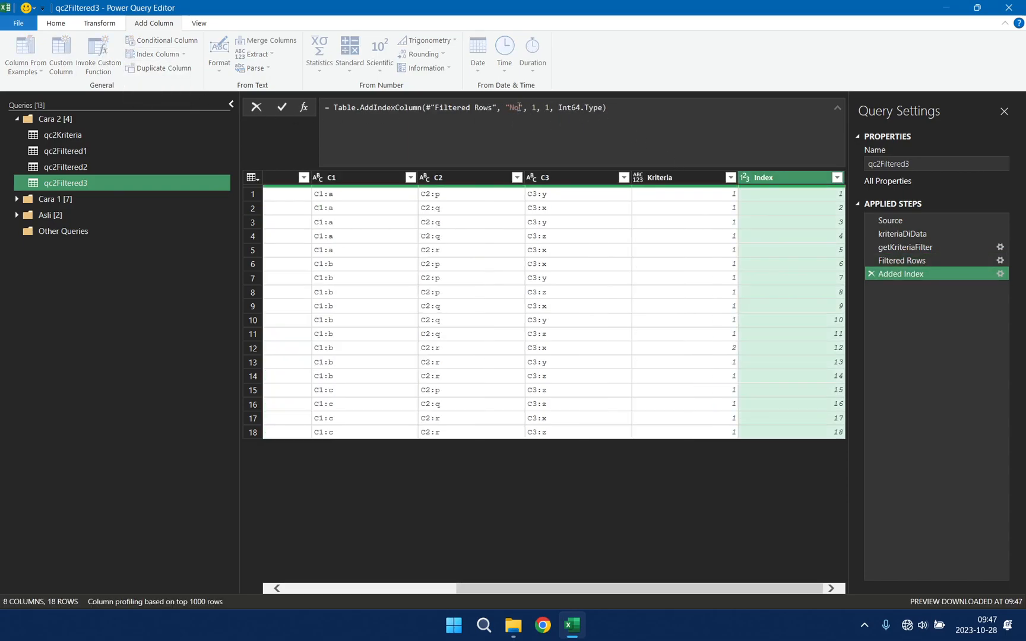
pyautogui.press('Return')
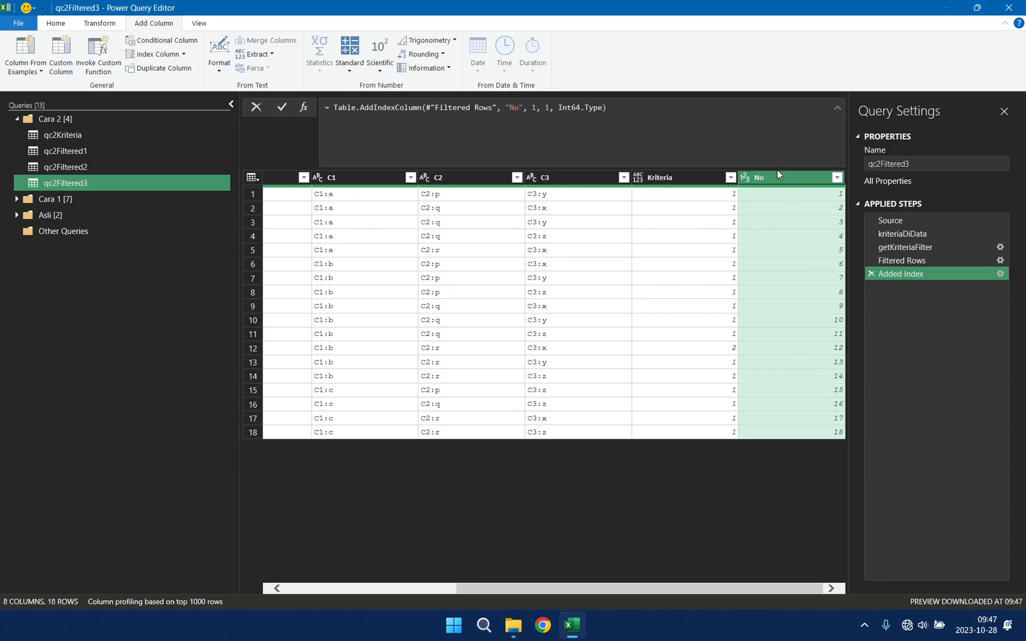
# Step: Keep only the No, K1, K2 and K3 columns, in that order, and remove all other columns
pyautogui.moveTo(634, 592); pyautogui.dragTo(369, 592)
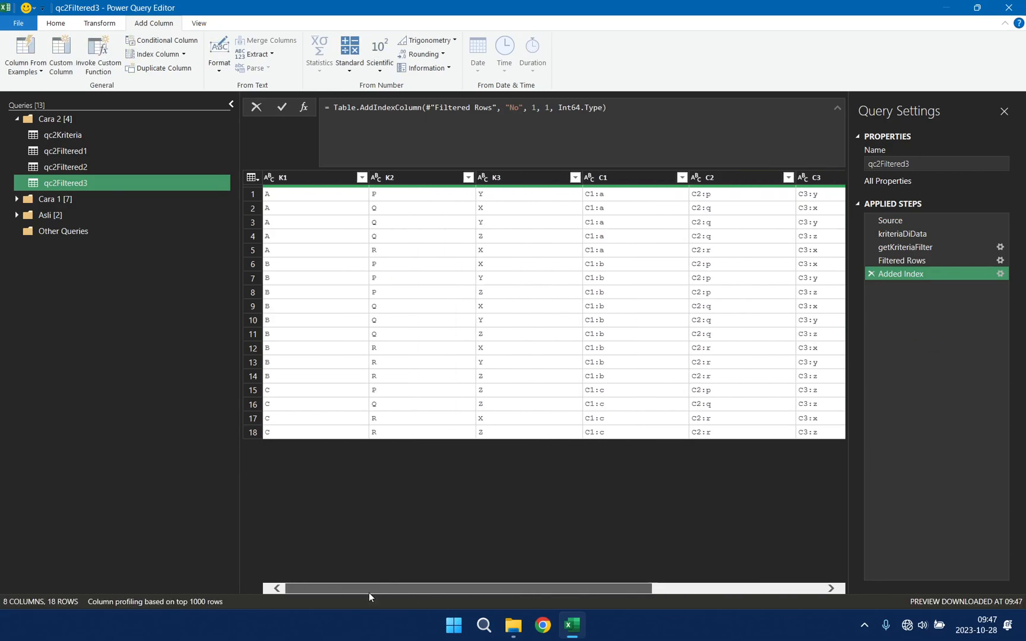
pyautogui.click(351, 182)
pyautogui.keyDown('shift'); pyautogui.click(427, 177); pyautogui.keyUp('shift')
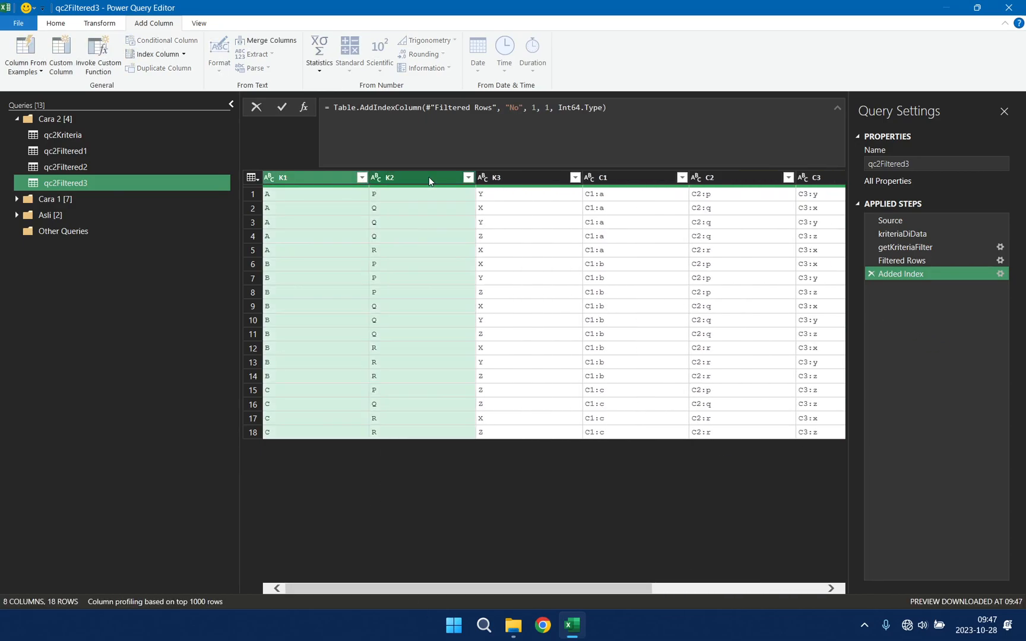
pyautogui.keyDown('shift'); pyautogui.click(530, 177); pyautogui.keyUp('shift')
pyautogui.rightClick(529, 178)
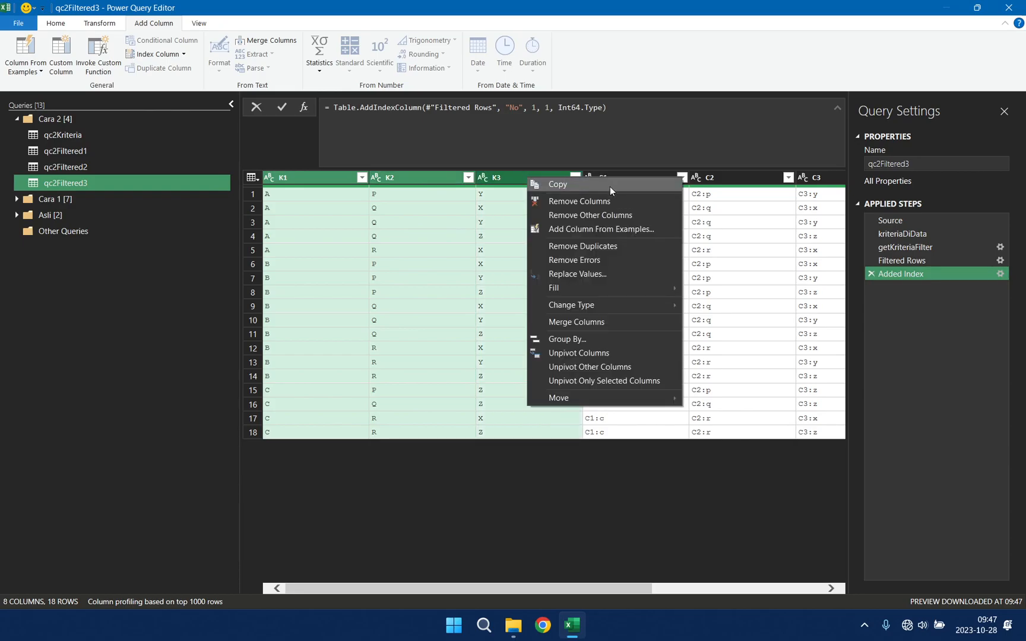
pyautogui.click(593, 215)
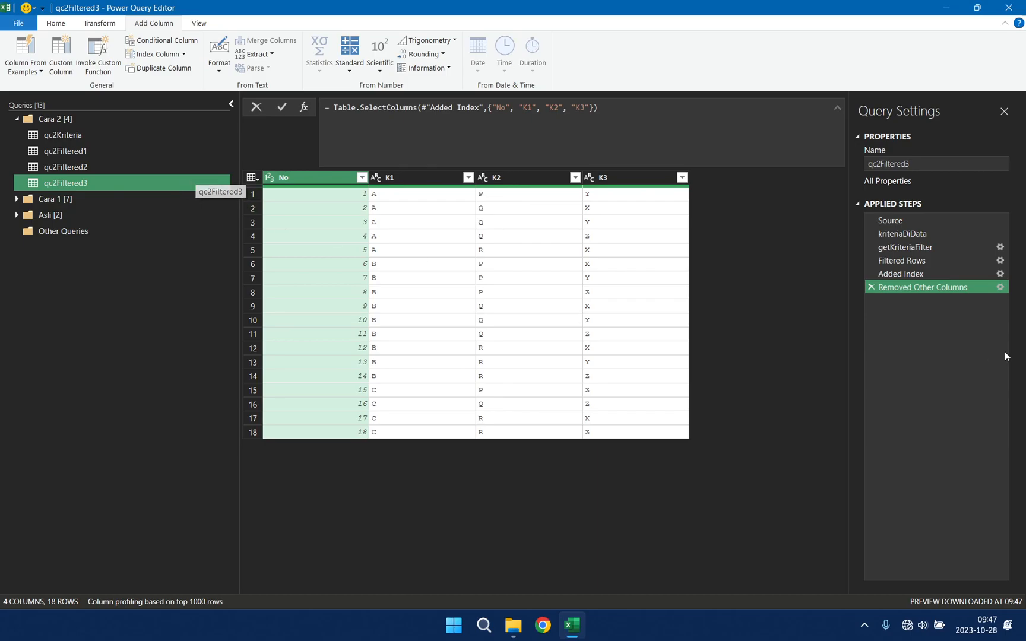
# Step: Compare the getKriteriaFilter and Filtered Rows steps of qc2Filtered3 with the Expanded Kriteria step of qc2Filtered2
pyautogui.click(928, 248)
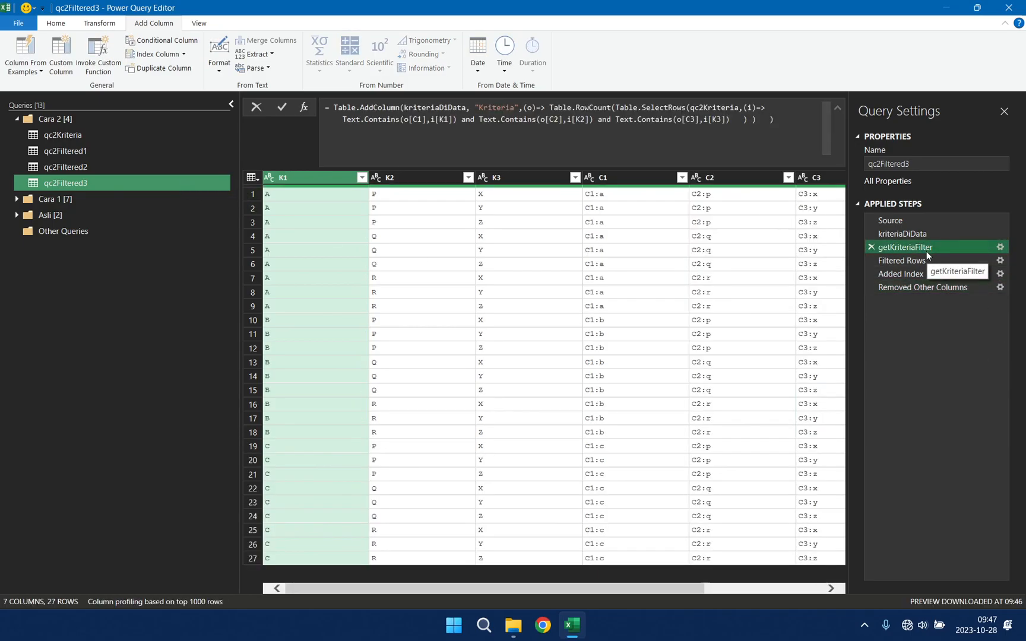
pyautogui.click(919, 262)
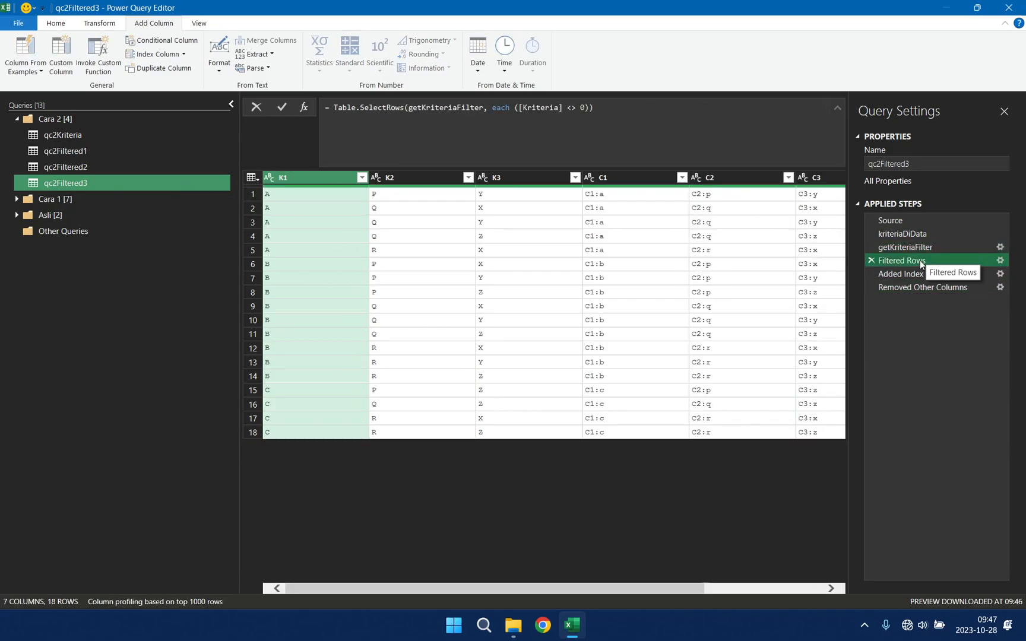
pyautogui.moveTo(651, 588); pyautogui.dragTo(829, 579)
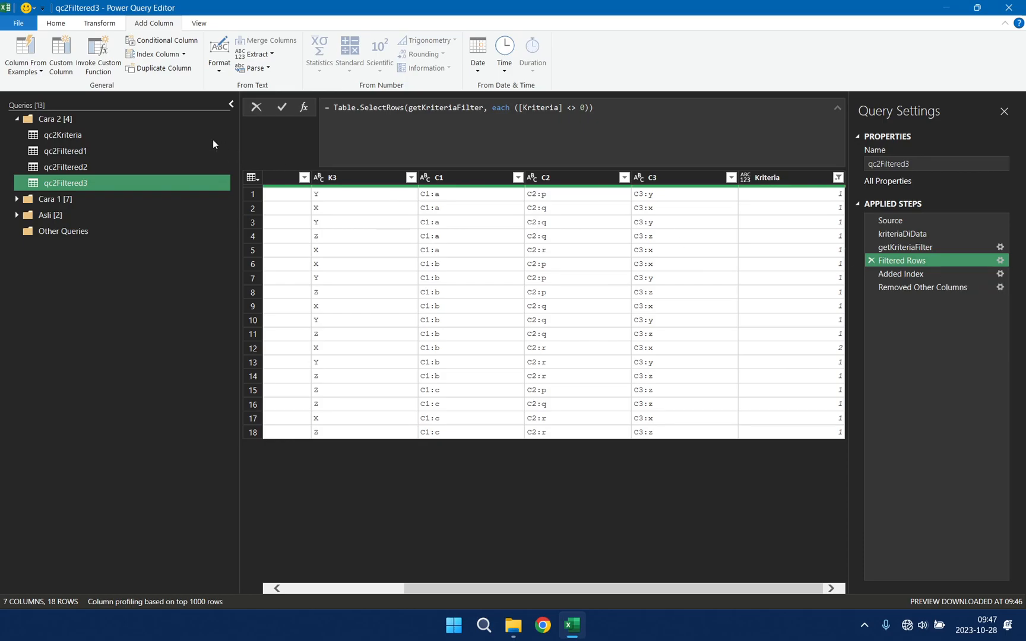
pyautogui.click(128, 167)
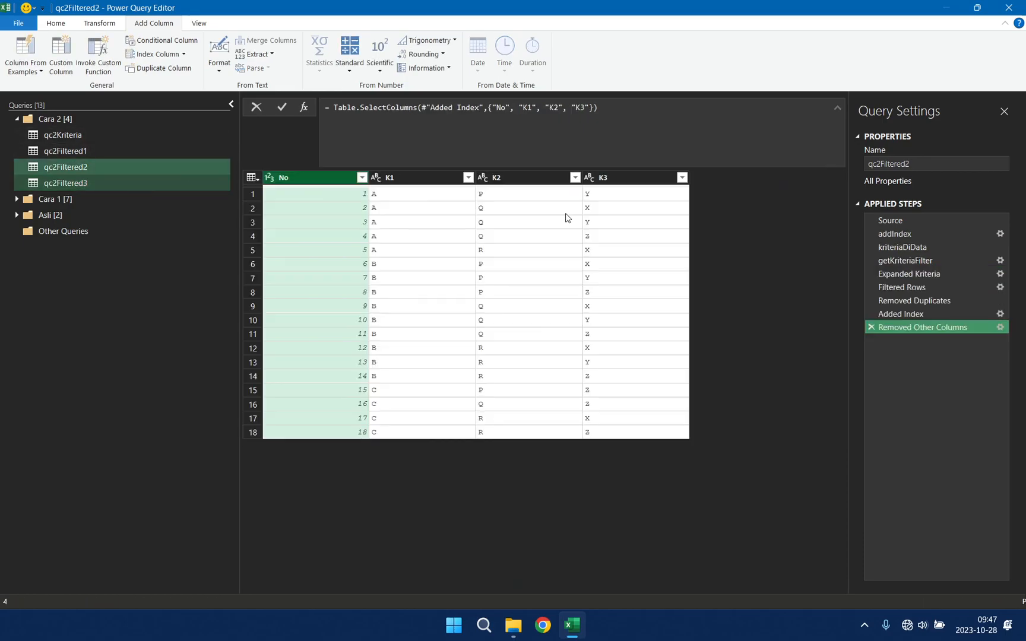
pyautogui.click(930, 275)
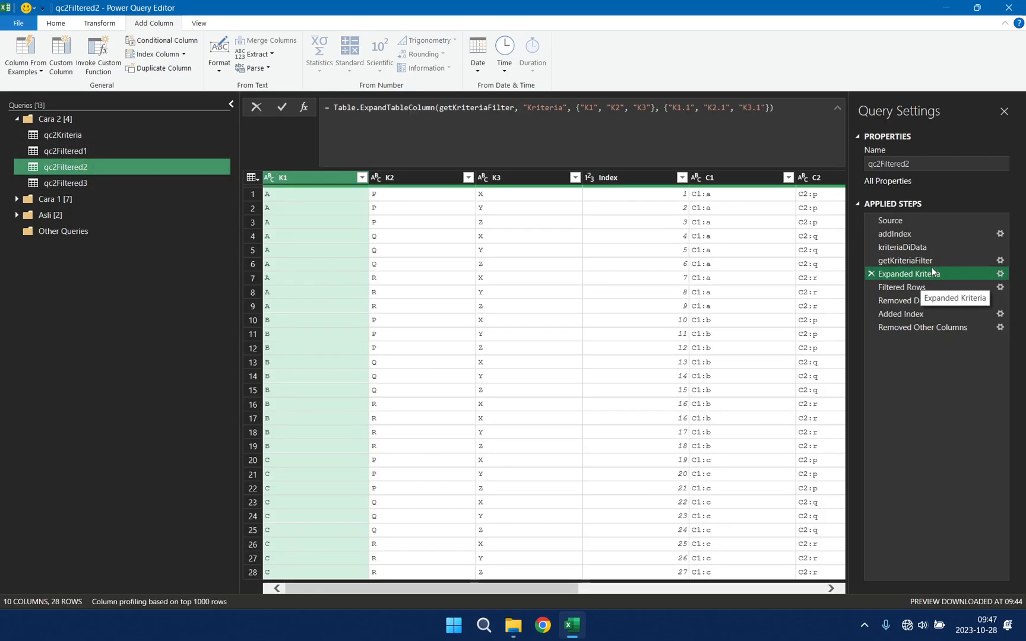
pyautogui.keyDown('ctrl'); pyautogui.click(149, 182); pyautogui.keyUp('ctrl')
pyautogui.click(148, 182)
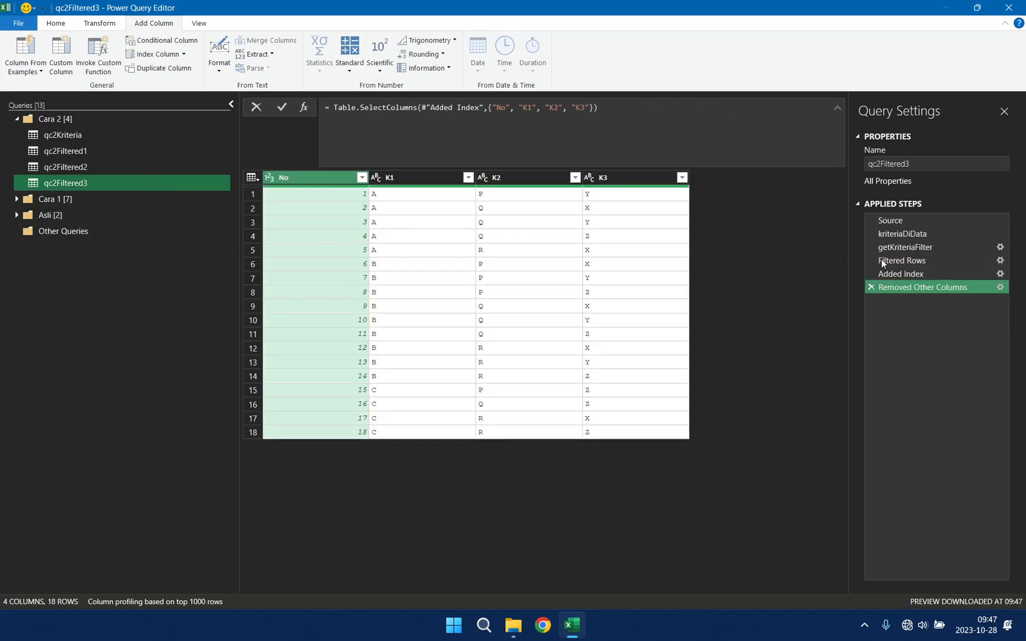
pyautogui.click(927, 260)
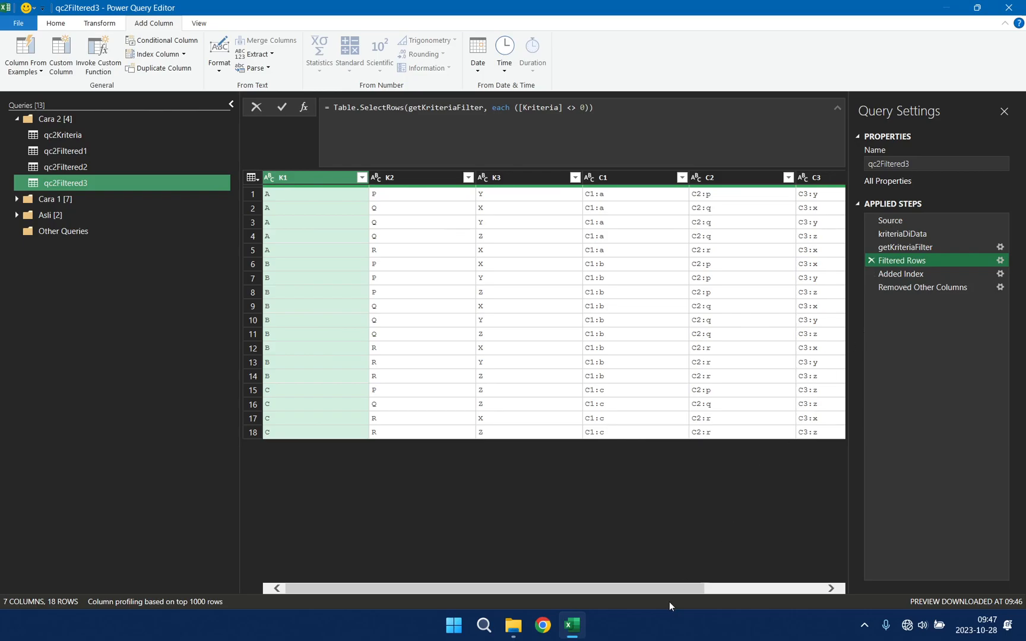
pyautogui.moveTo(668, 591); pyautogui.dragTo(452, 588)
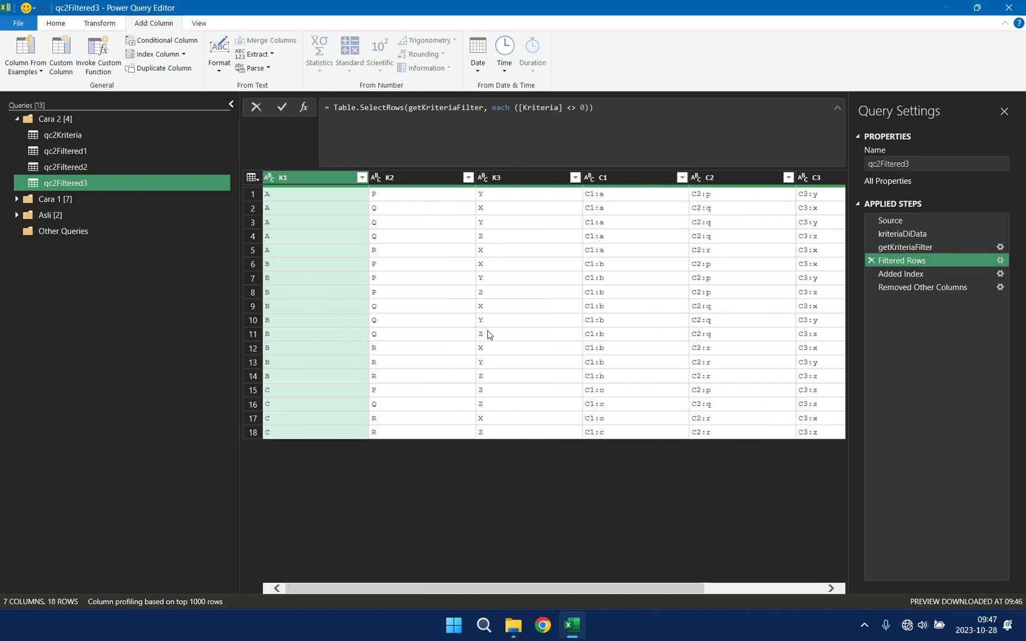
# Step: Check the criteria rows in qc2Kriteria against the Filtered Rows and getKriteriaFilter steps of qc2Filtered3
pyautogui.click(101, 132)
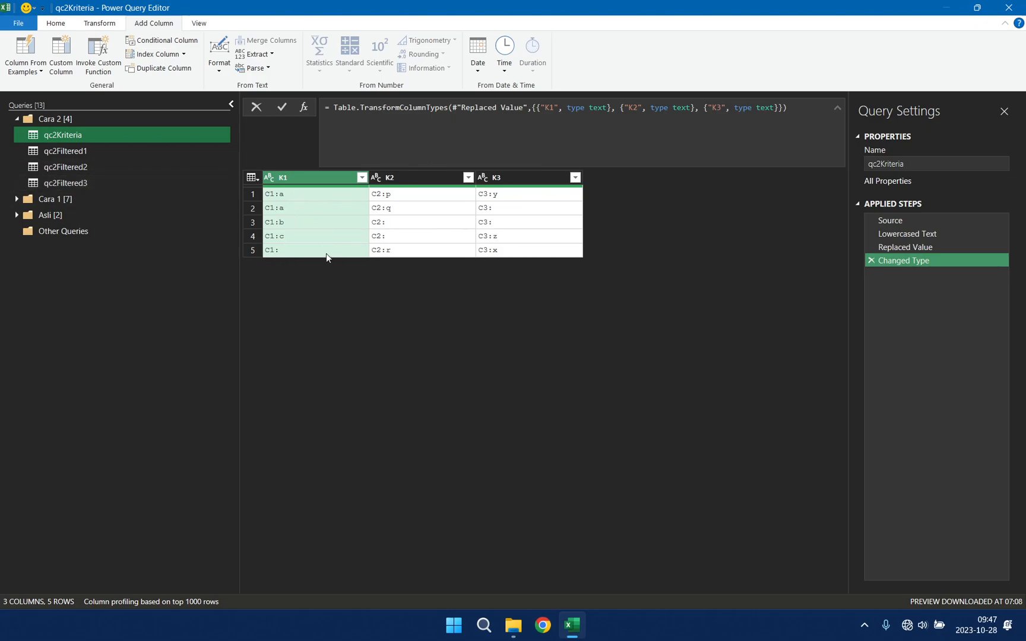
pyautogui.click(152, 183)
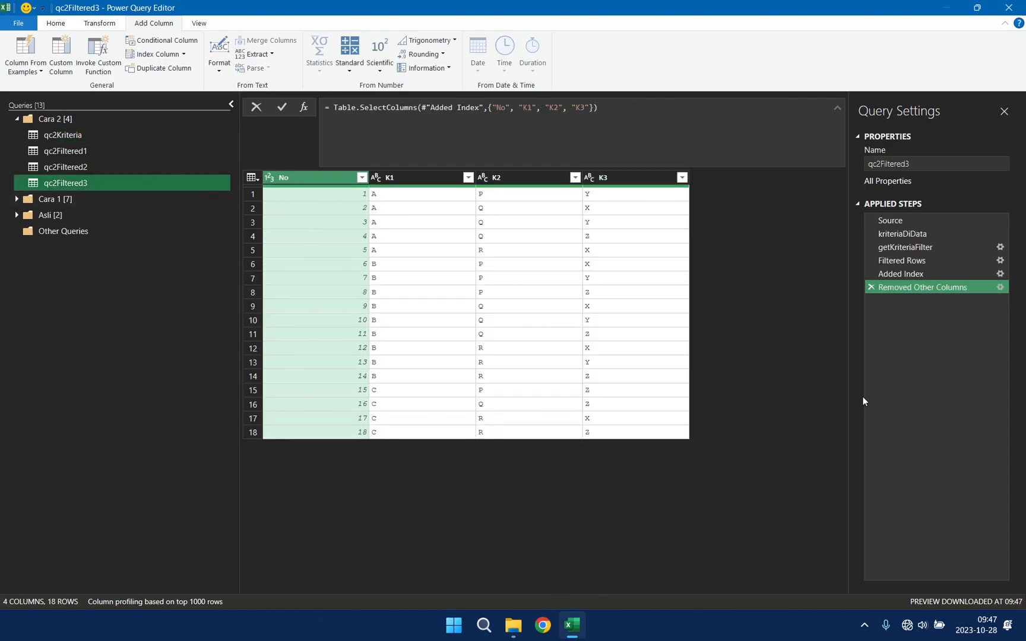
pyautogui.click(914, 261)
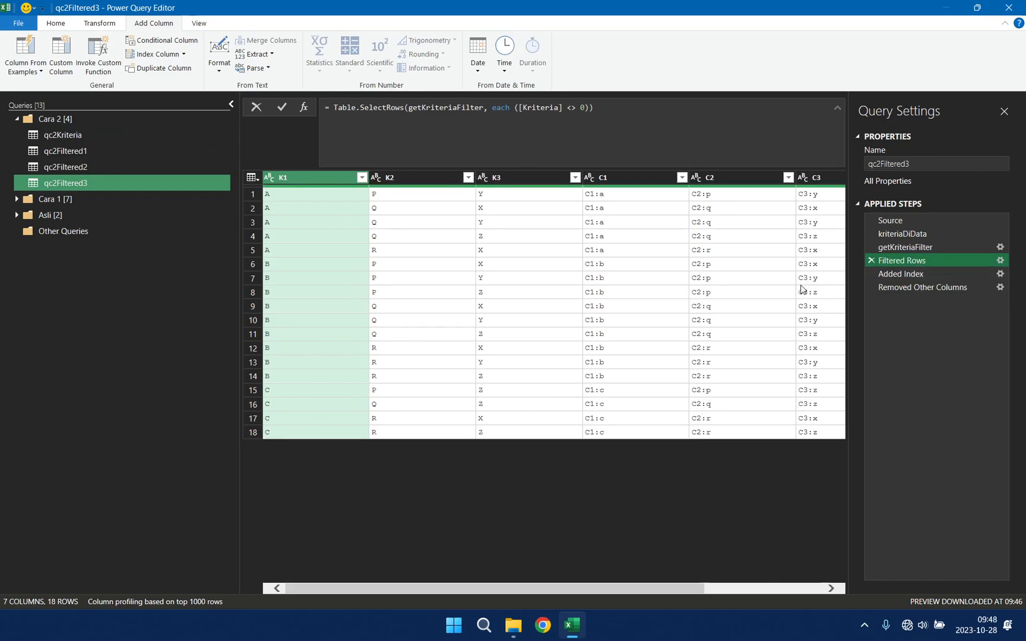
pyautogui.moveTo(674, 590); pyautogui.dragTo(482, 586)
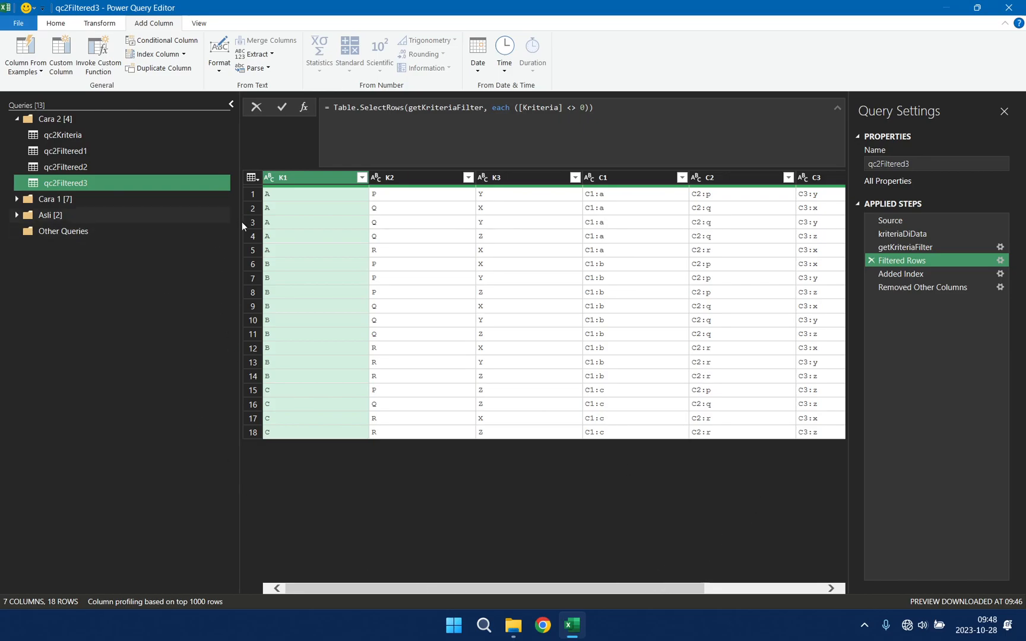
pyautogui.click(921, 249)
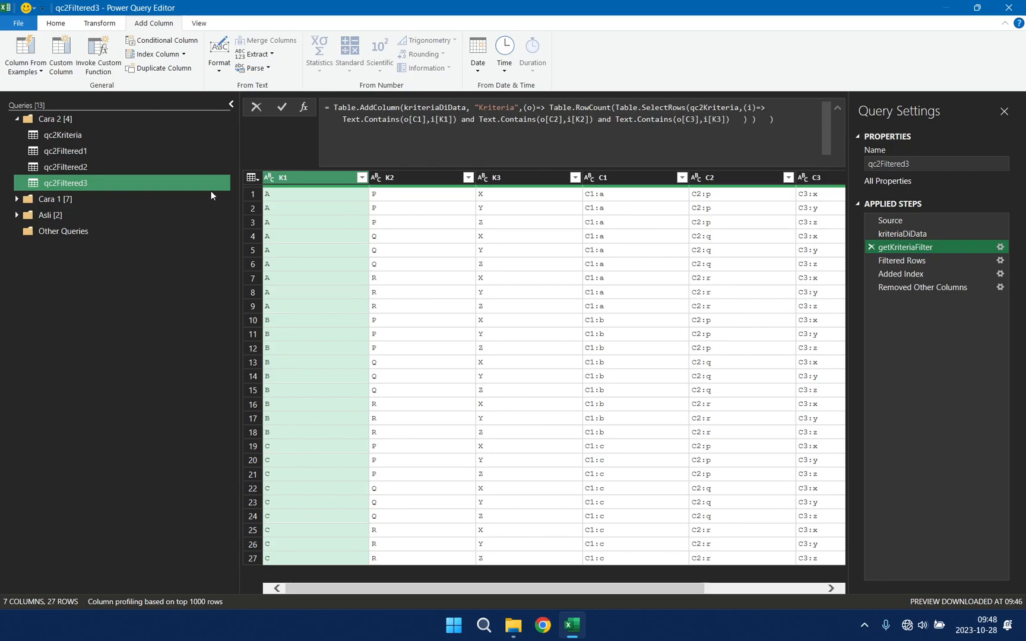
# Step: Duplicate the qc2Filtered3 query and rename the copy qc2Filtered4
pyautogui.rightClick(153, 185)
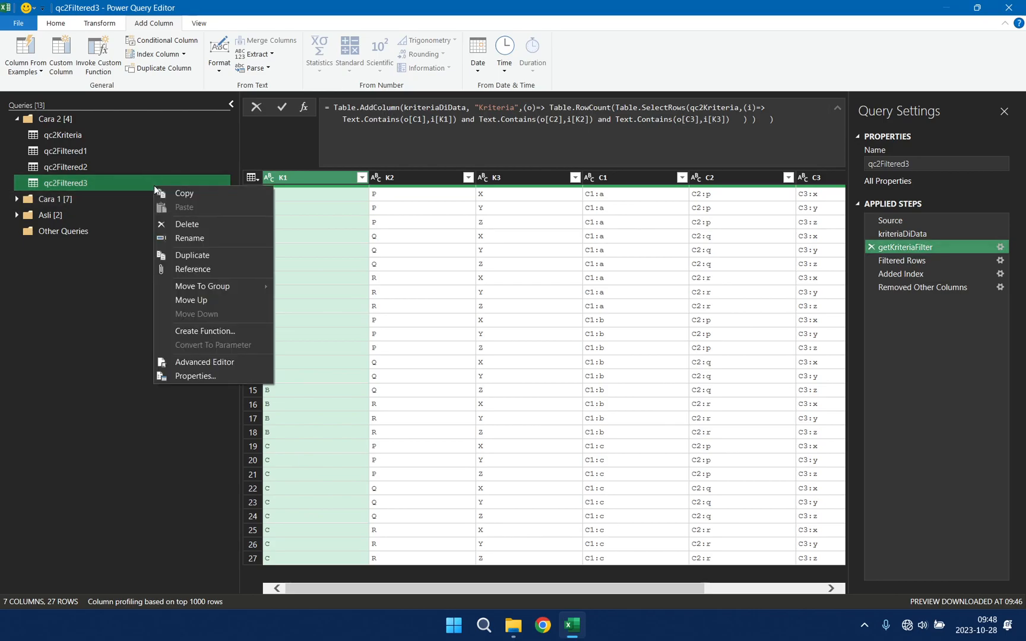
pyautogui.click(227, 256)
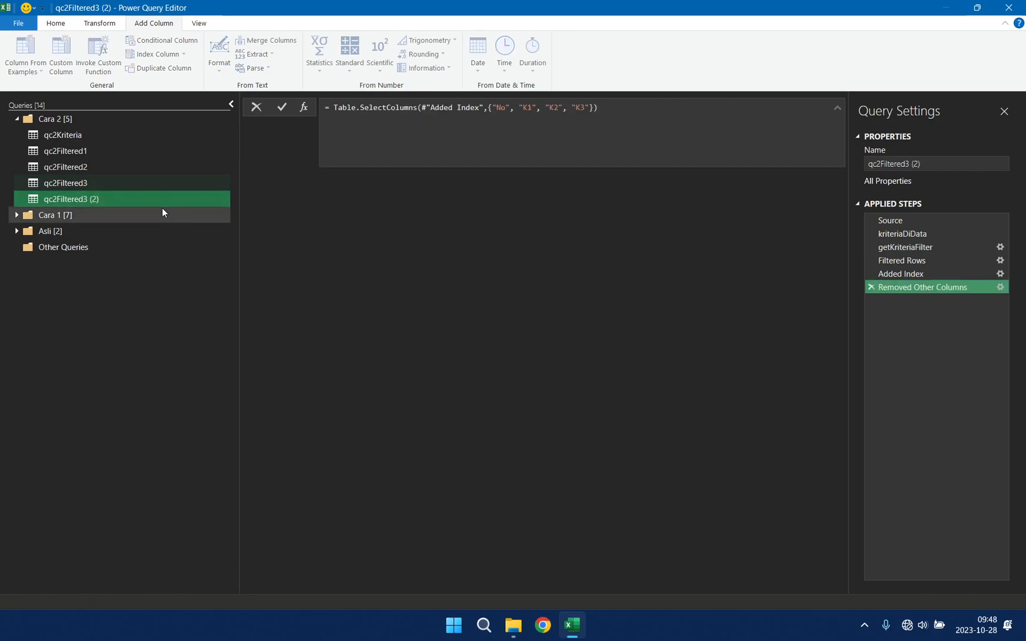
pyautogui.rightClick(149, 201)
pyautogui.click(210, 252)
pyautogui.click(144, 199)
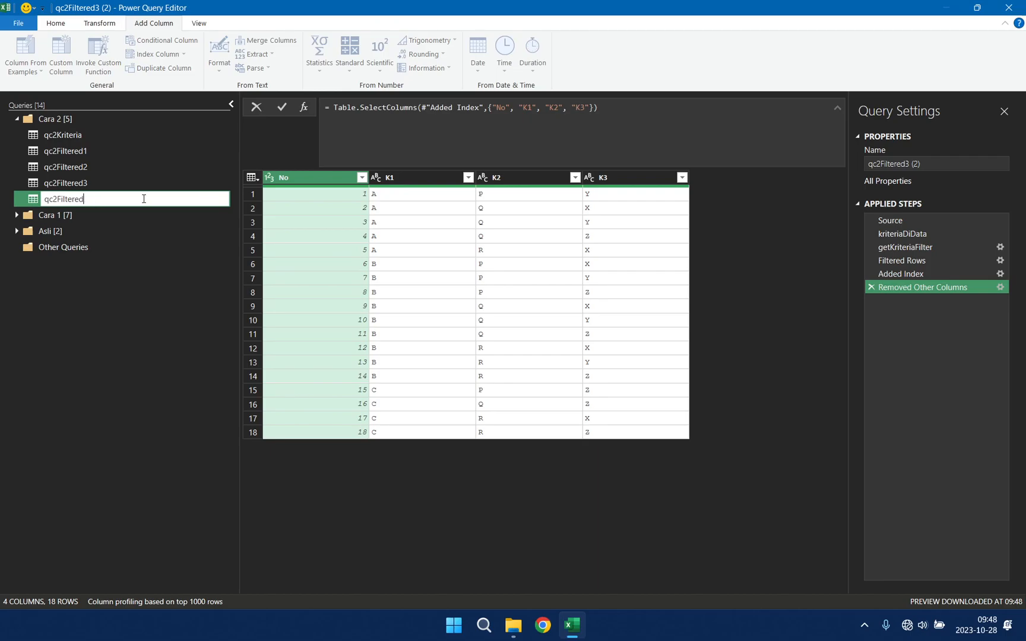
pyautogui.press('Return')
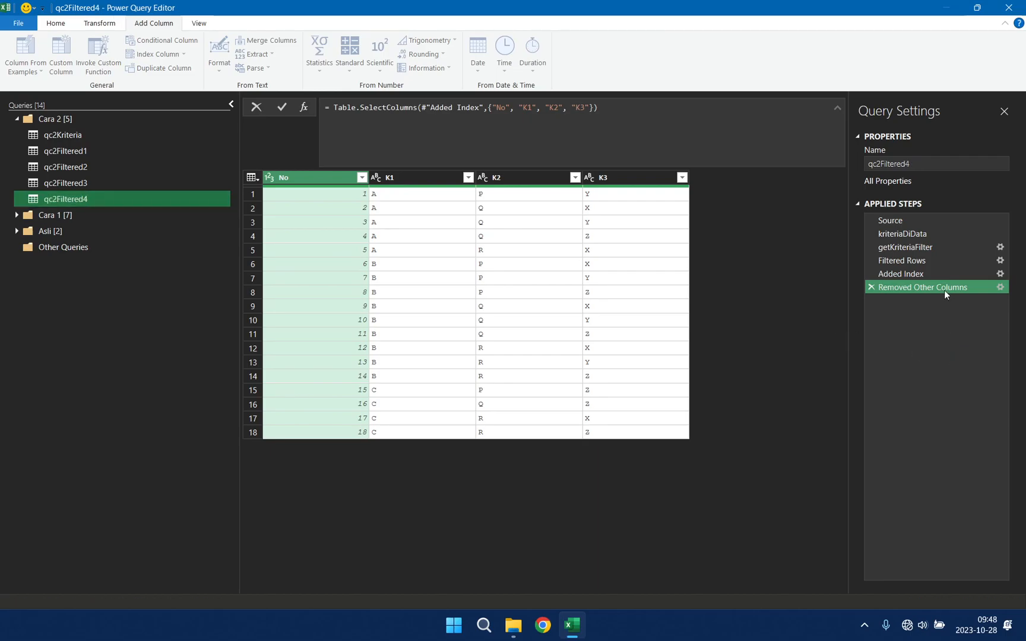
# Step: Delete the Filtered Rows step and every step after it from qc2Filtered4
pyautogui.click(919, 261)
pyautogui.rightClick(919, 262)
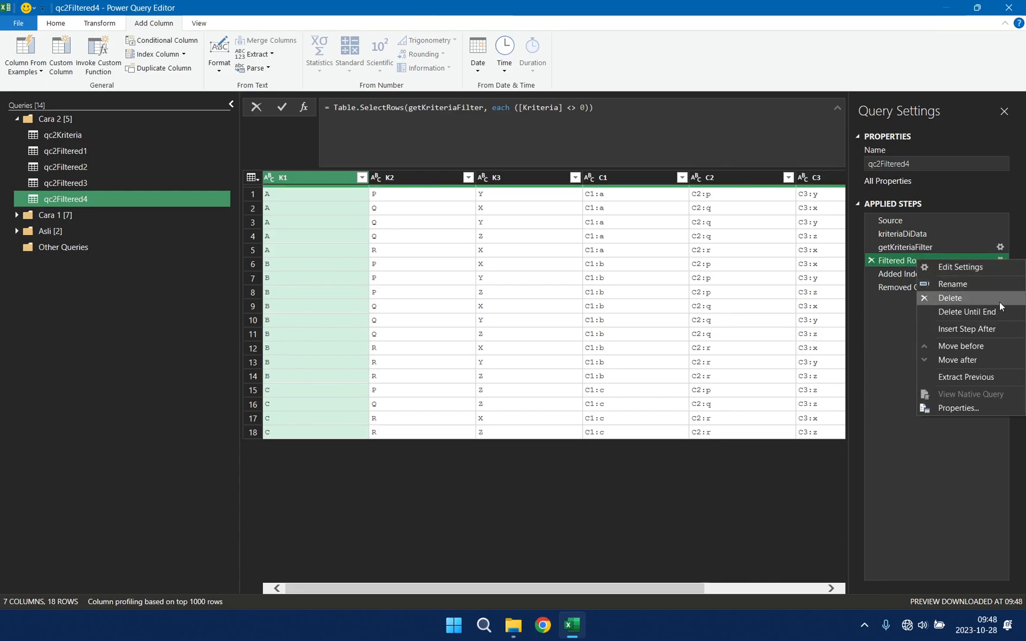
pyautogui.click(989, 313)
pyautogui.click(594, 334)
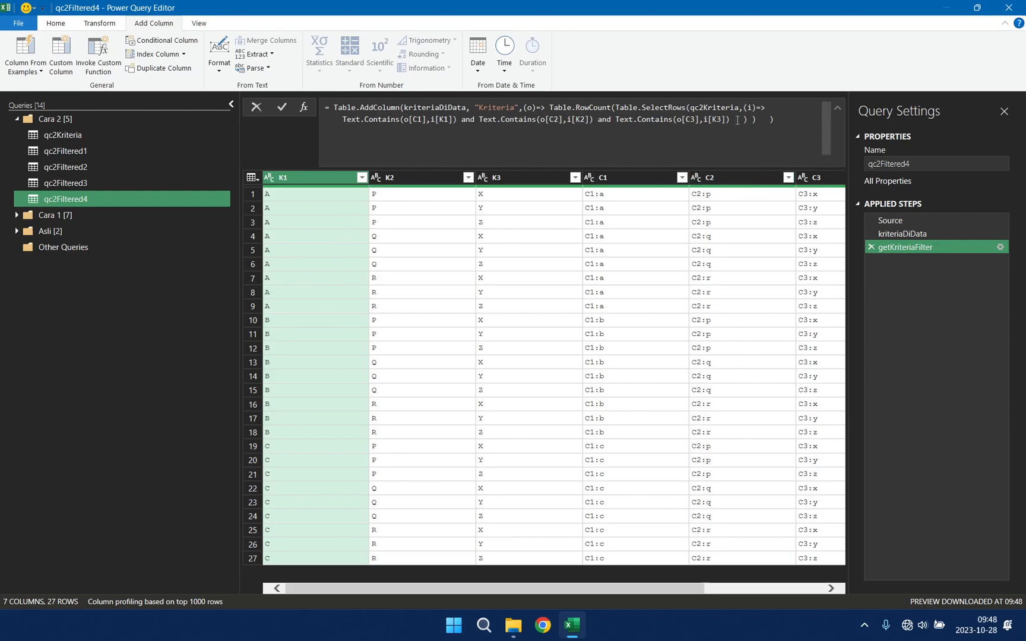
# Step: Change the outer function of the getKriteriaFilter formula to Table.SelectRows and remove its "Kriteria" column-name argument
pyautogui.click(361, 108)
pyautogui.moveTo(360, 107); pyautogui.dragTo(374, 109)
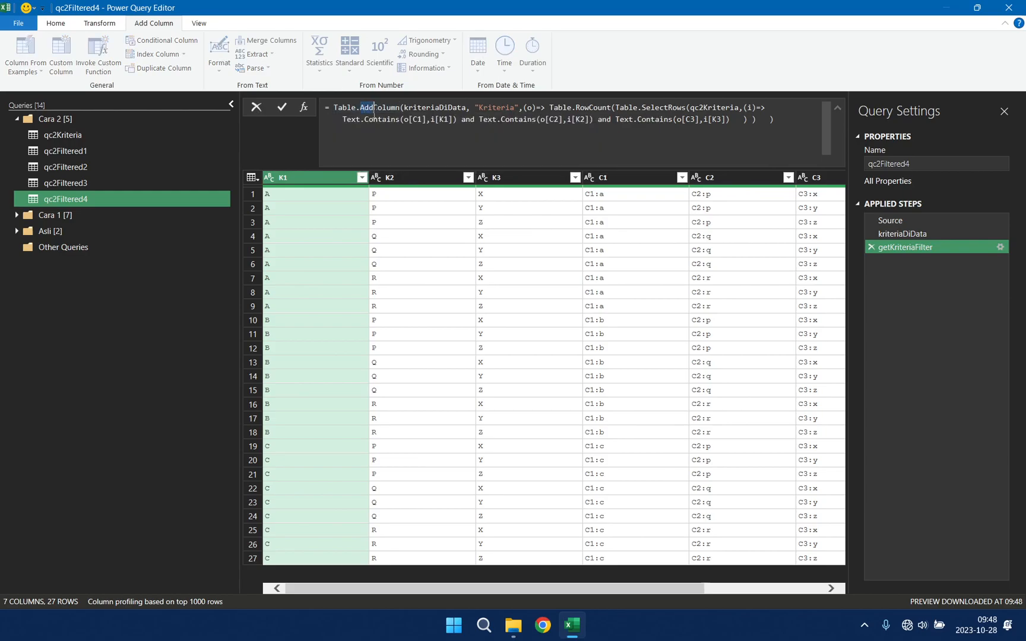
pyautogui.write('Select')
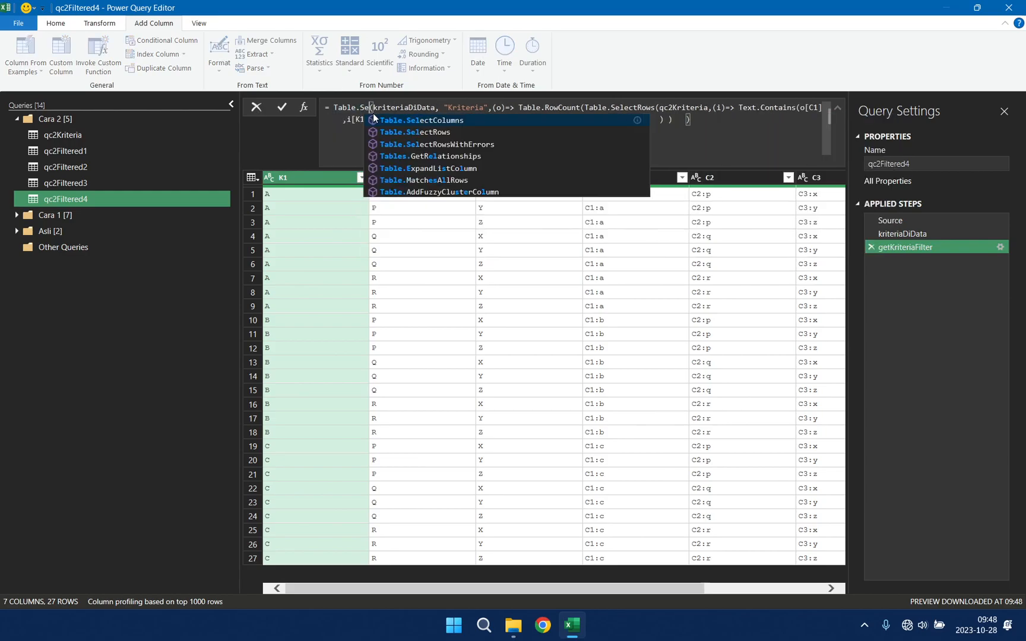
pyautogui.write('Rows')
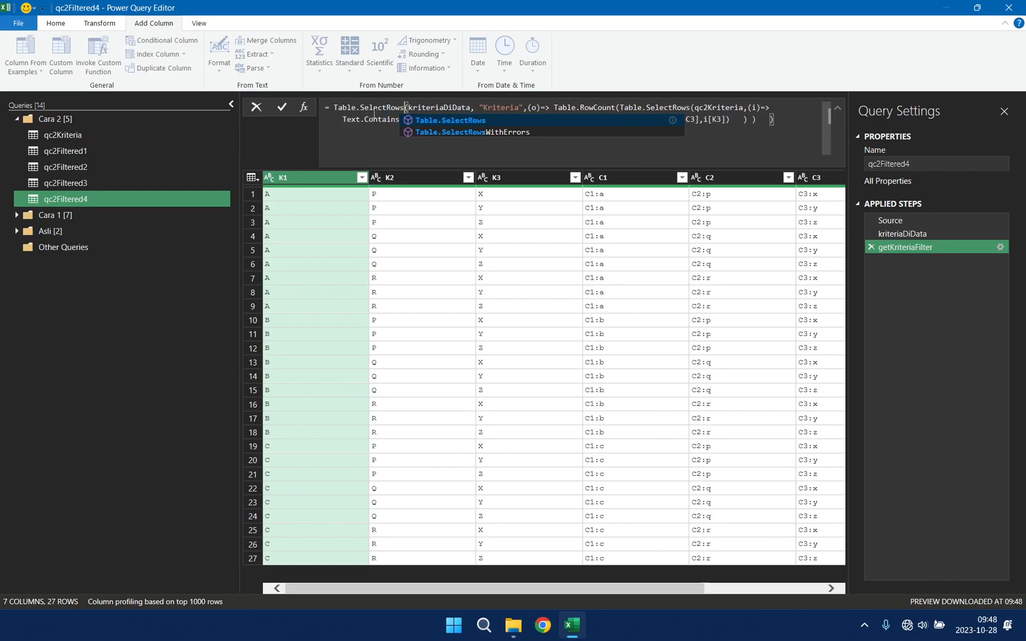
pyautogui.click(481, 108)
pyautogui.moveTo(483, 108); pyautogui.dragTo(528, 108)
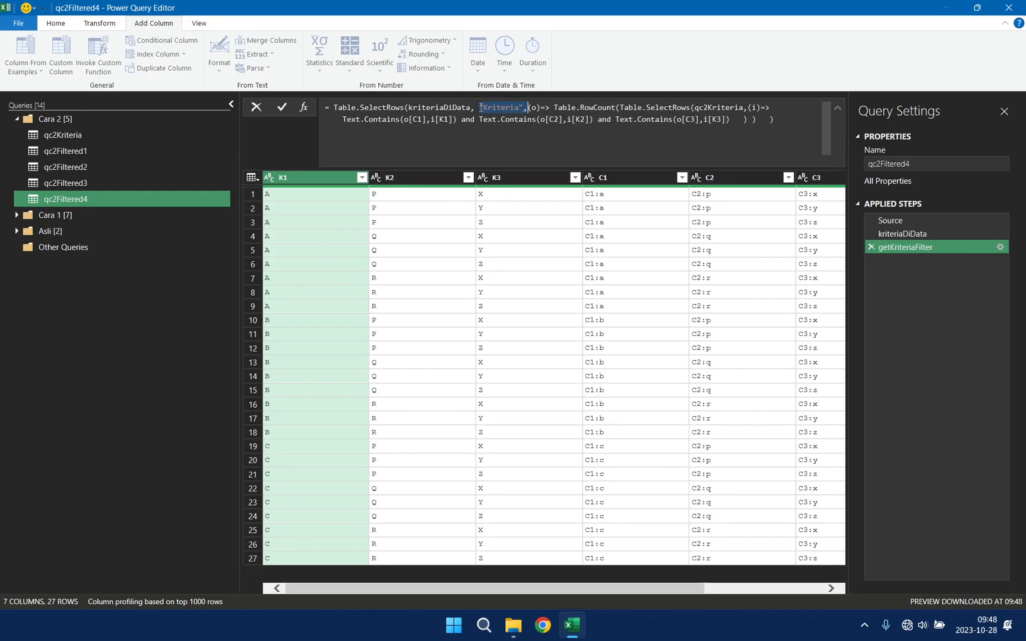
pyautogui.press('Delete')
pyautogui.press('BackSpace')
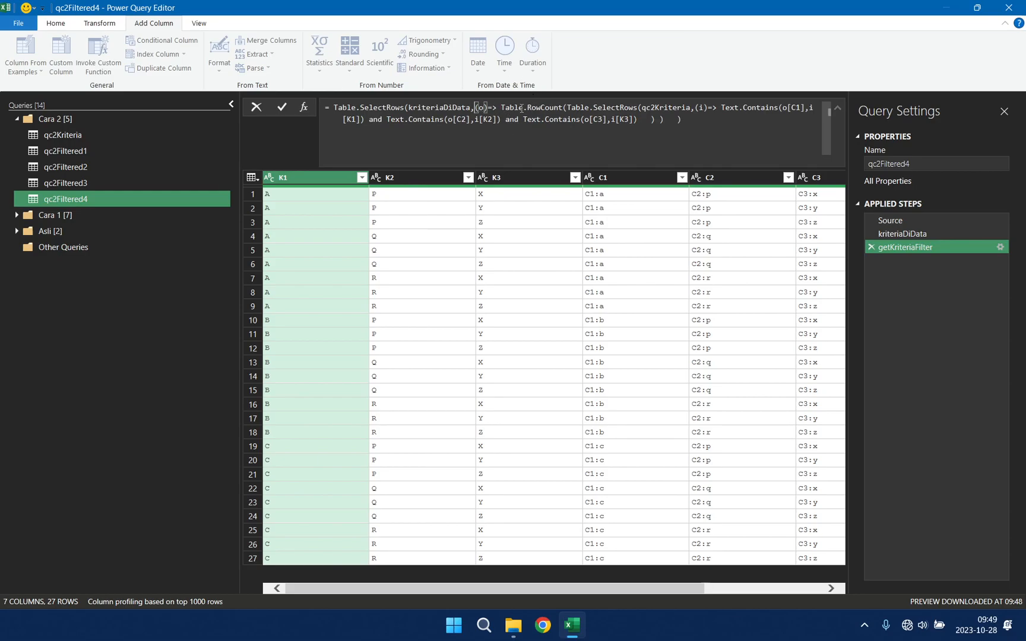
# Step: Add the condition <>0 after the Table.RowCount expression in the getKriteriaFilter formula and apply it
pyautogui.click(664, 120)
pyautogui.write('<>0')
pyautogui.press('Return')
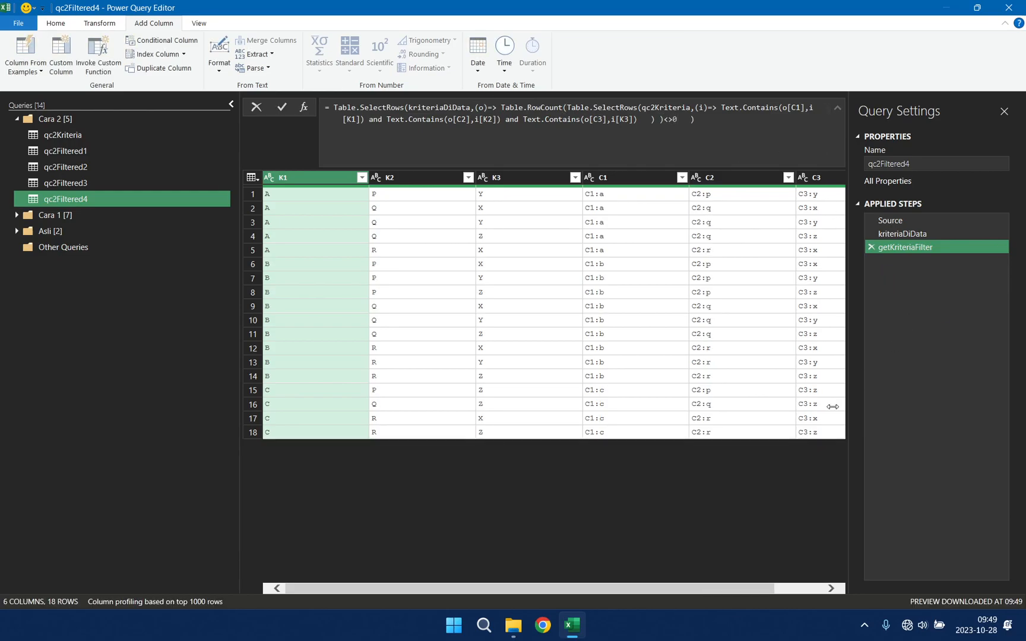
# Step: Add an index column starting from 1 to qc2Filtered4 and name it No
pyautogui.moveTo(625, 587); pyautogui.dragTo(473, 594)
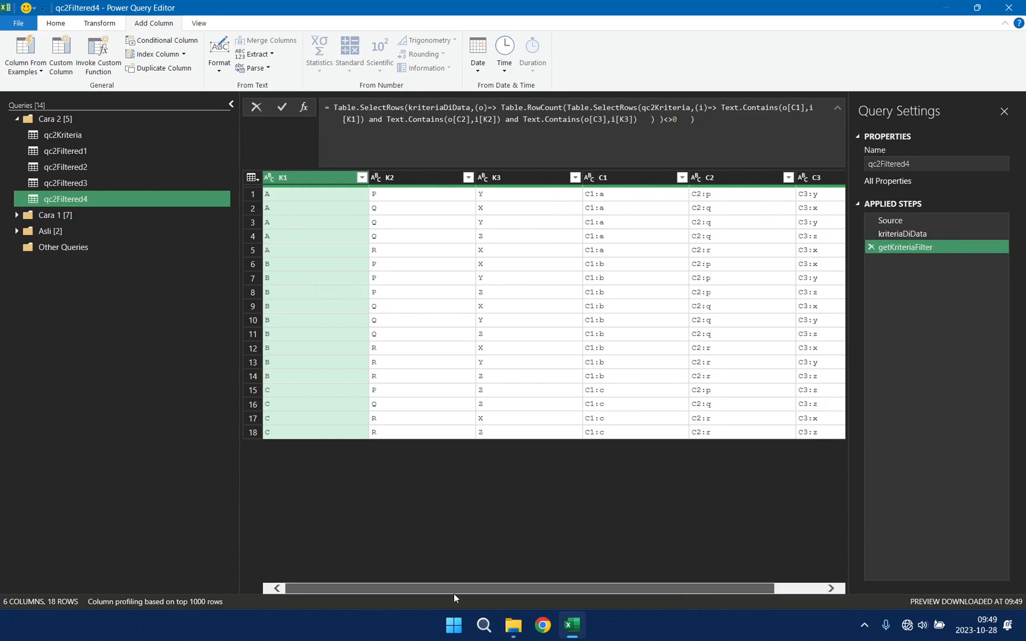
pyautogui.keyDown('shift'); pyautogui.click(534, 177); pyautogui.keyUp('shift')
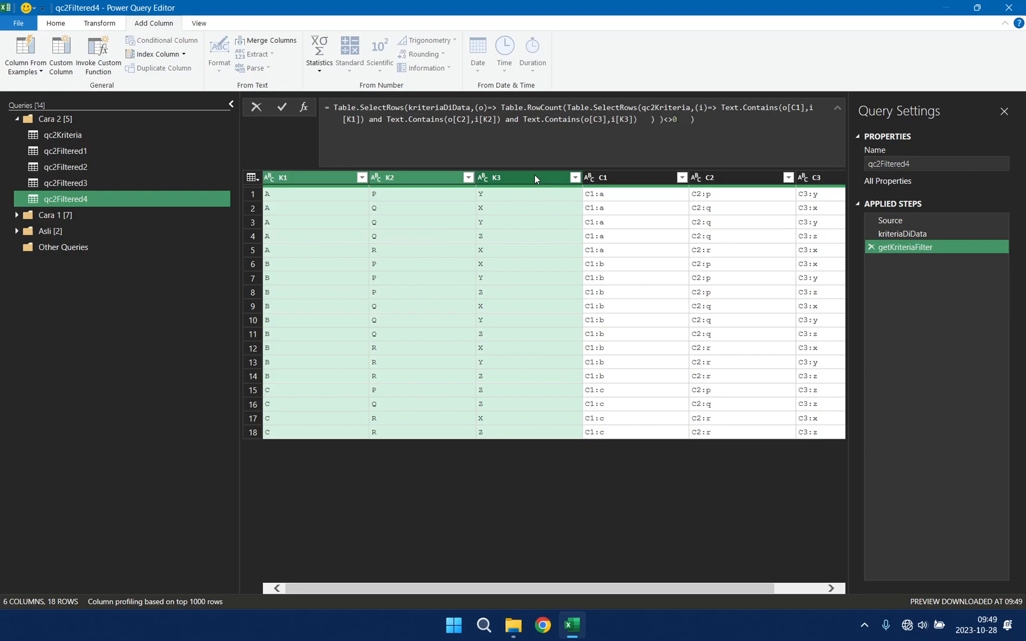
pyautogui.click(185, 55)
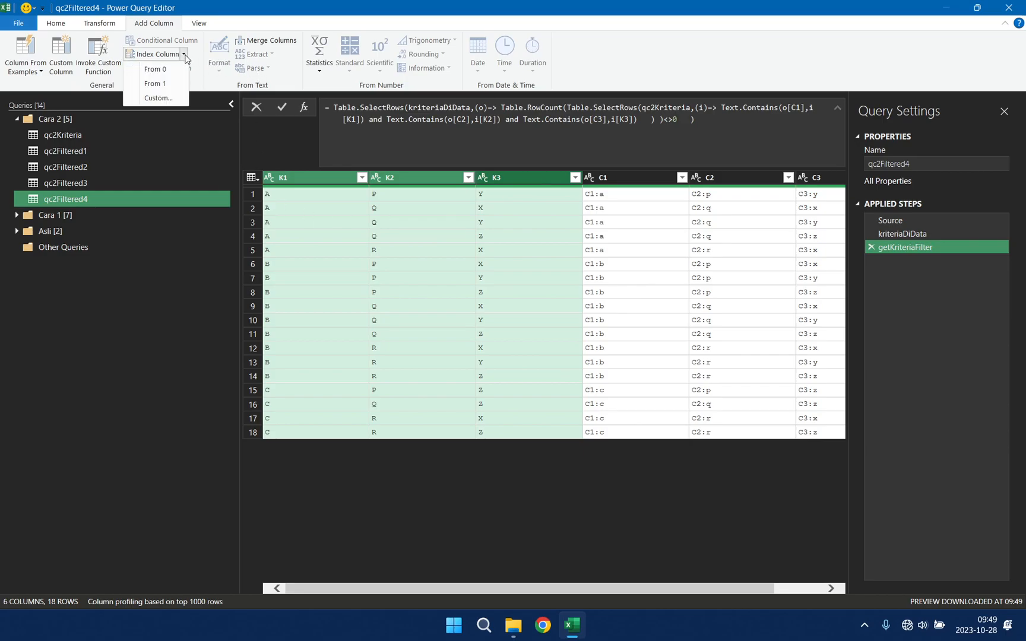
pyautogui.click(155, 84)
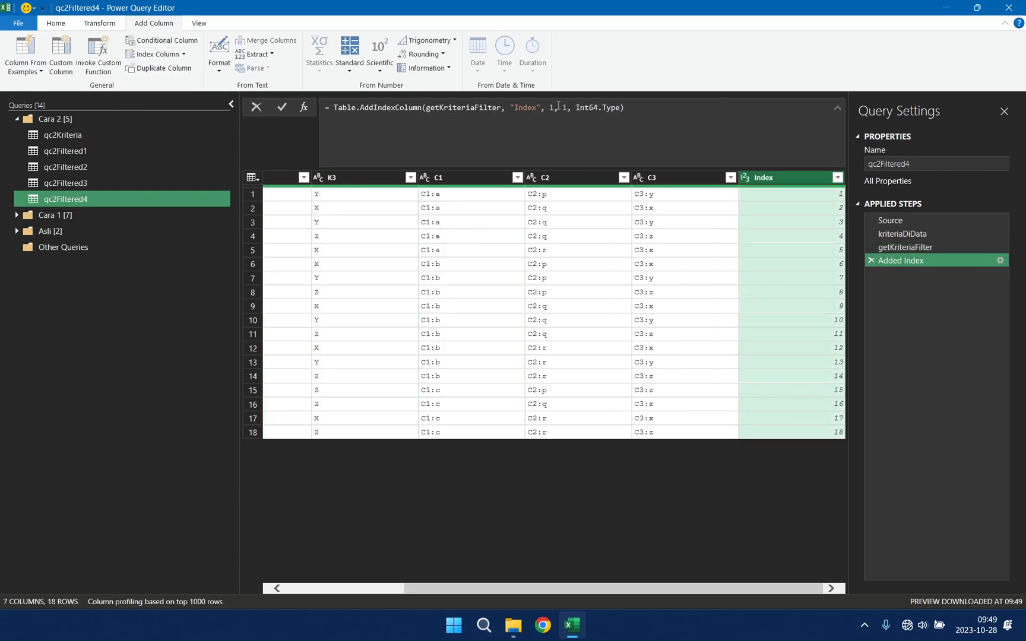
pyautogui.doubleClick(532, 108)
pyautogui.write('No')
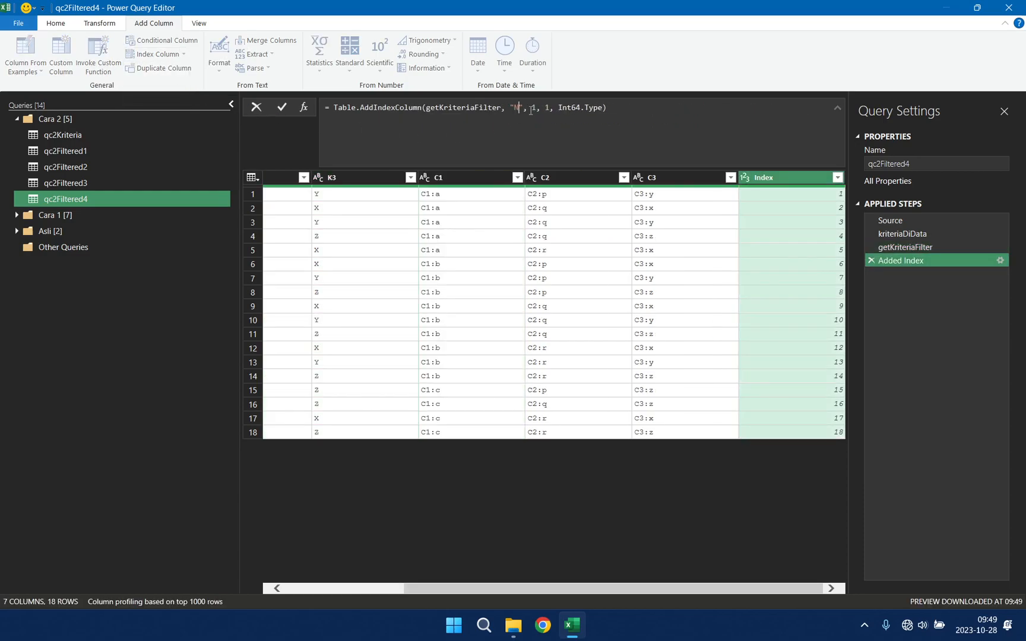
pyautogui.press('Return')
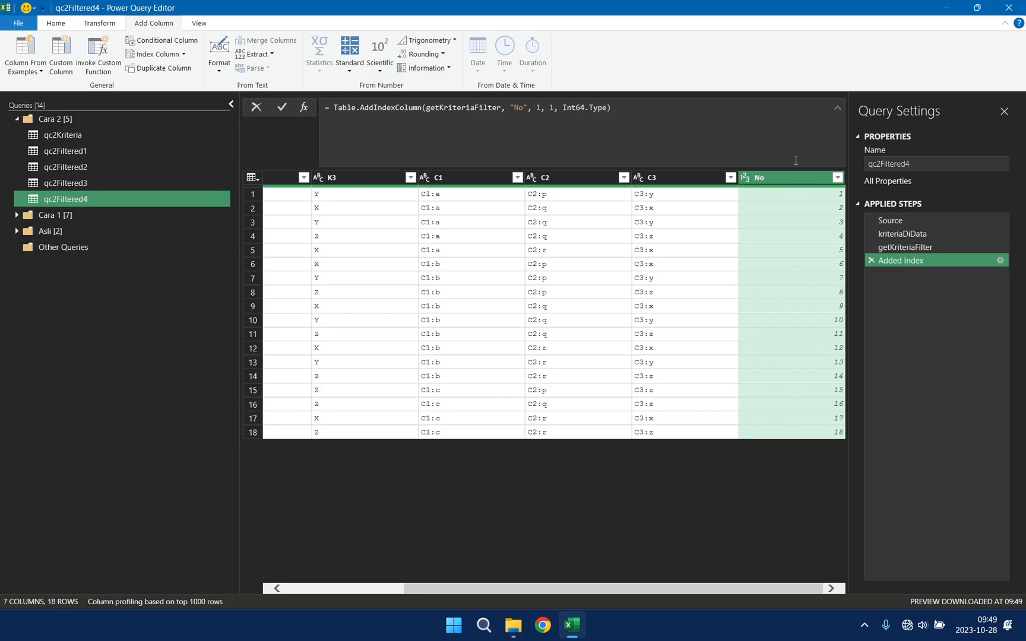
# Step: Keep only the No, K1, K2 and K3 columns in that order and remove all others
pyautogui.moveTo(586, 588); pyautogui.dragTo(370, 591)
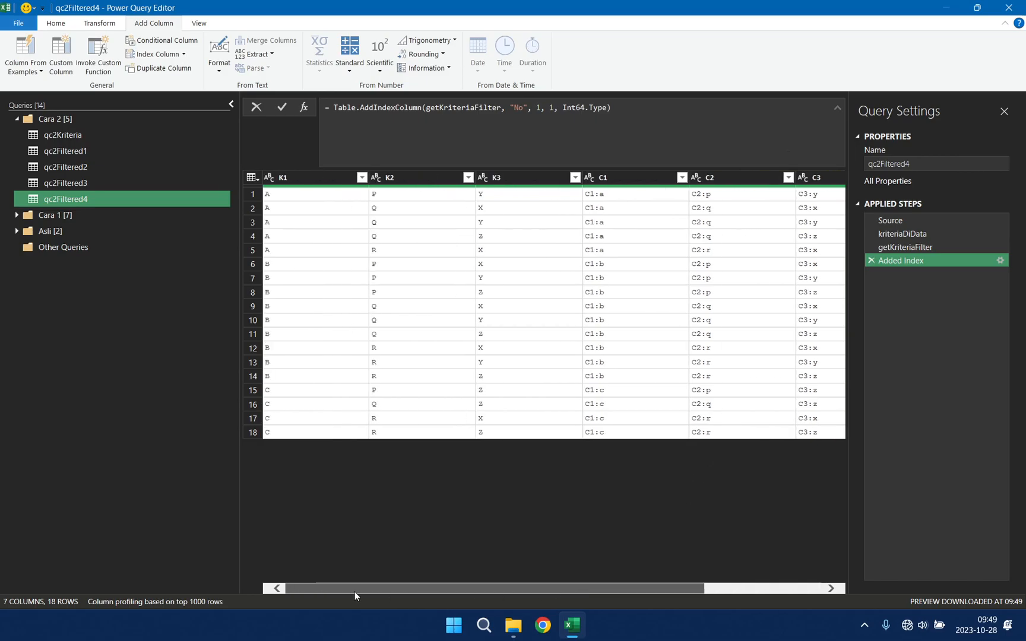
pyautogui.click(348, 177)
pyautogui.keyDown('shift'); pyautogui.click(419, 178); pyautogui.keyUp('shift')
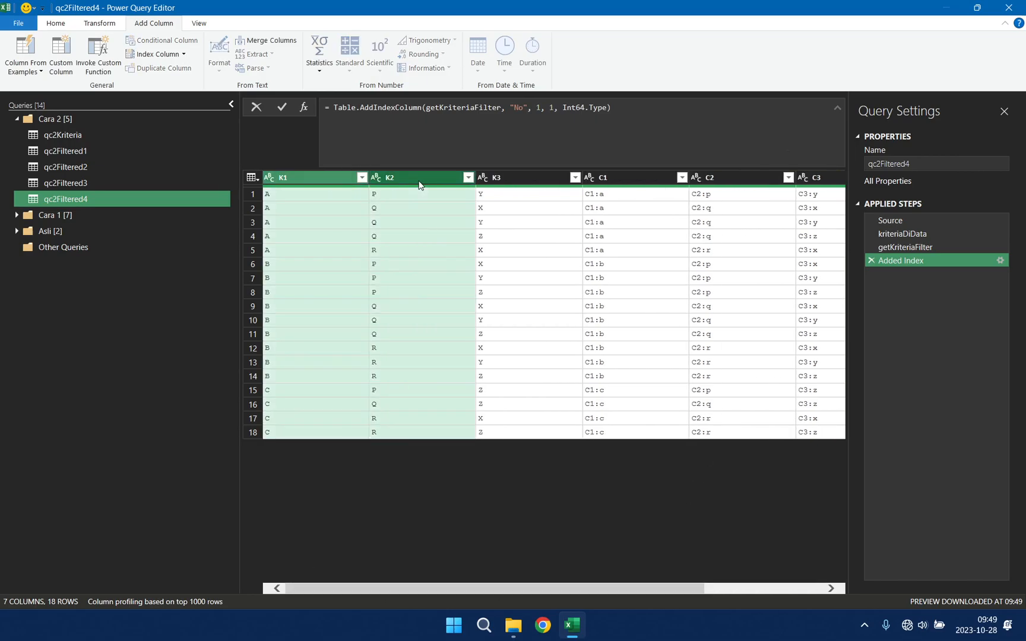
pyautogui.keyDown('shift'); pyautogui.click(511, 177); pyautogui.keyUp('shift')
pyautogui.rightClick(511, 177)
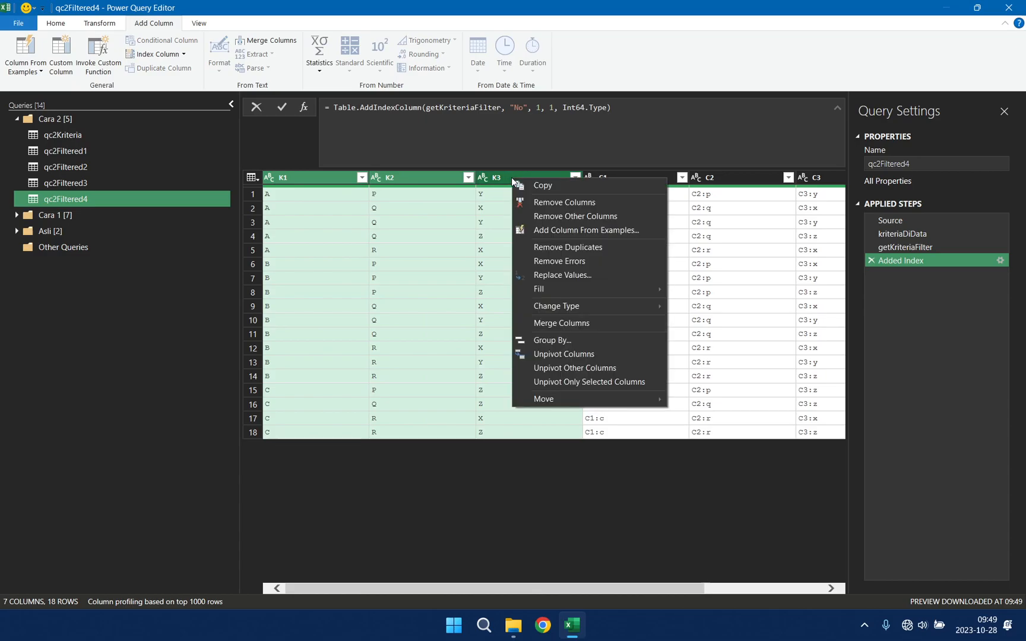
pyautogui.click(614, 216)
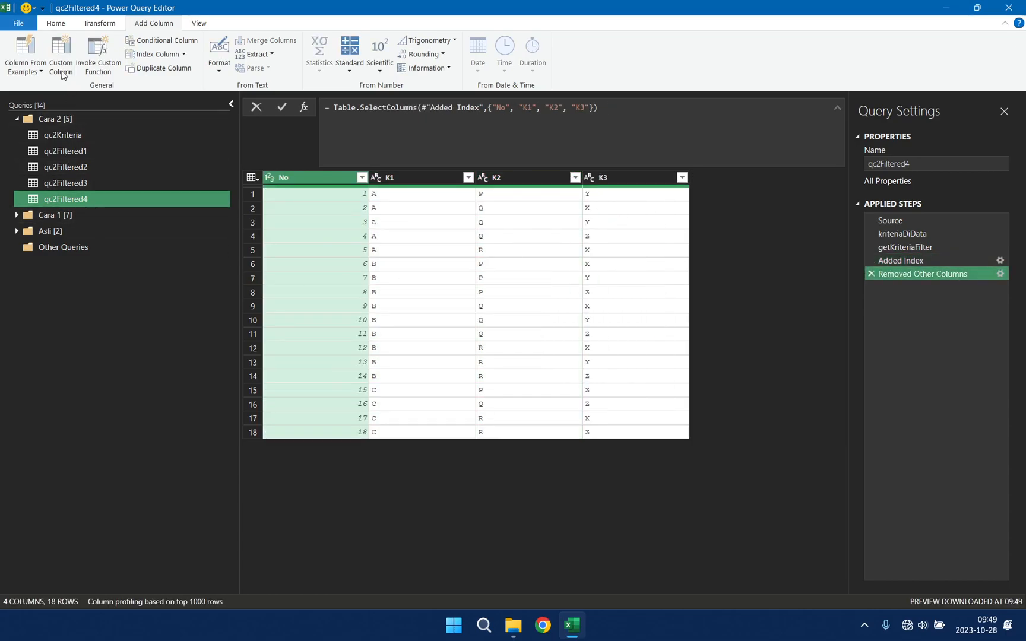
# Step: Close the query editor and load qc2Filtered4 to the workbook as a connection only
pyautogui.click(56, 23)
pyautogui.click(21, 73)
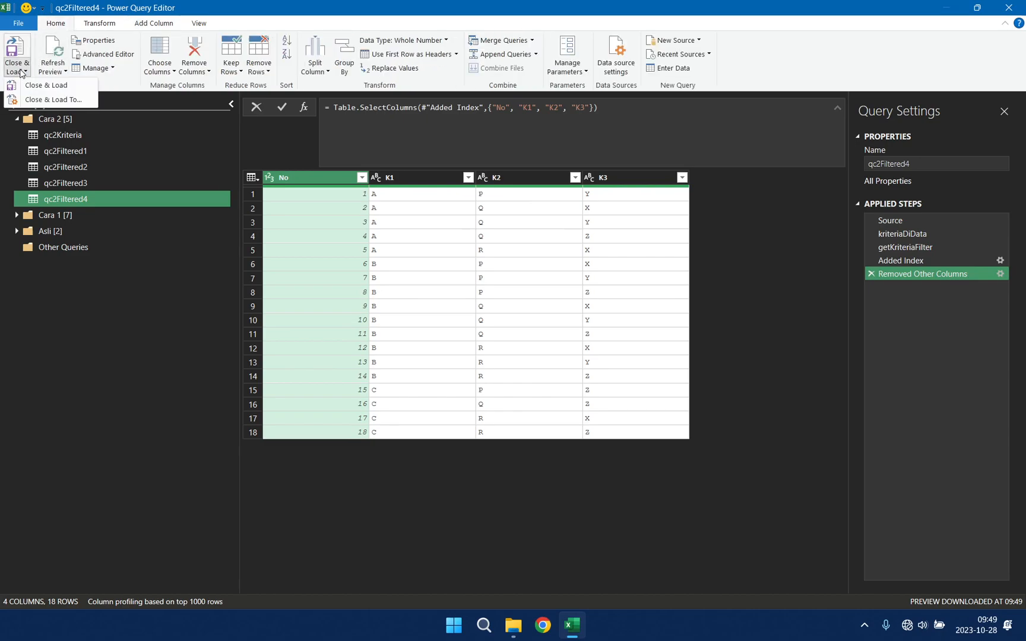
pyautogui.click(27, 90)
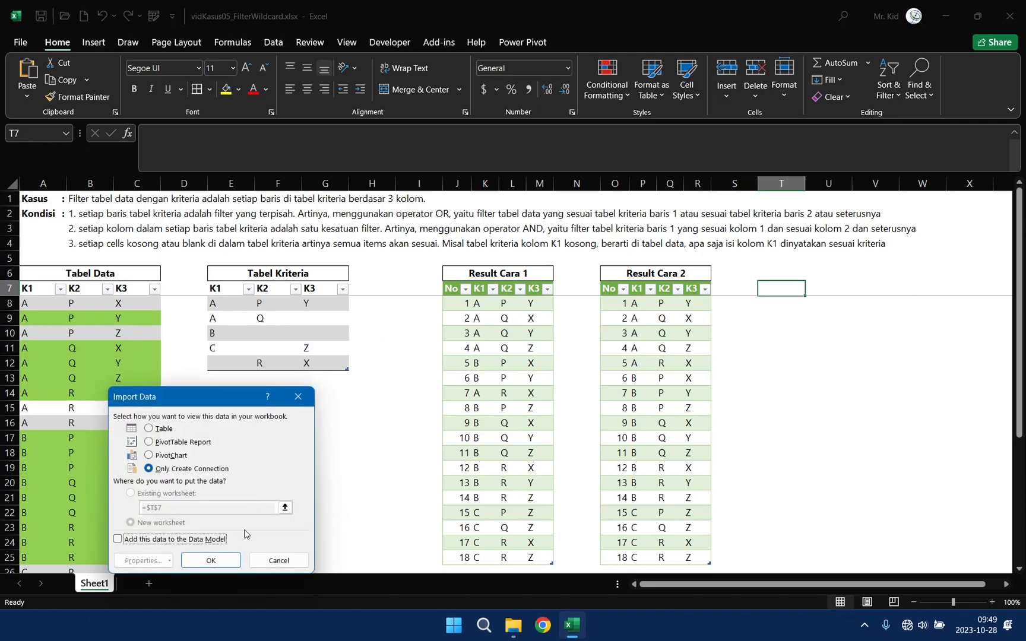
pyautogui.click(233, 558)
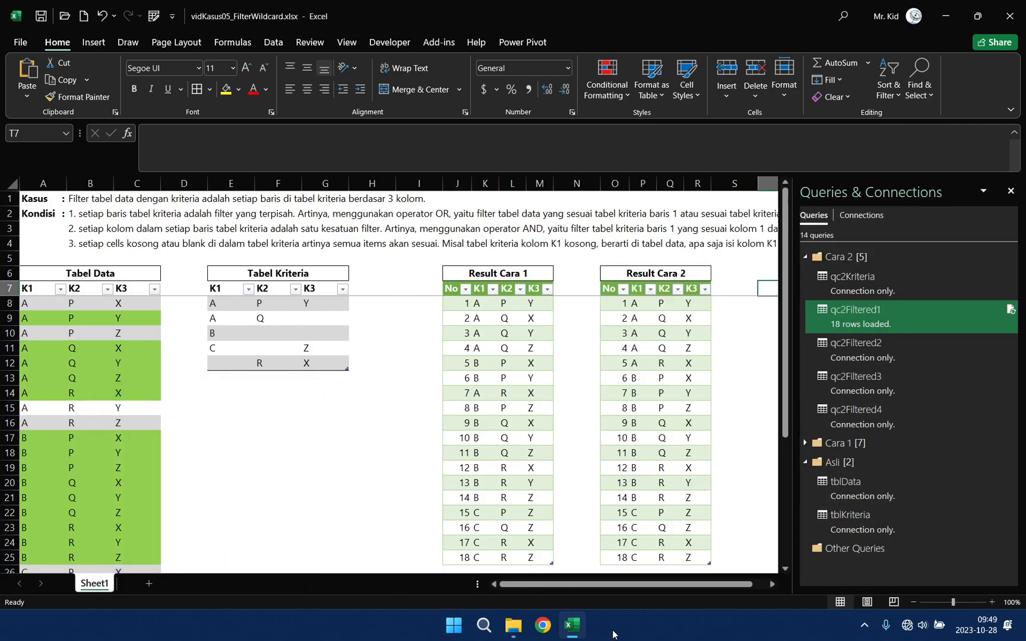
# Step: Change the load destination of qc2Filtered4 to a table on the existing worksheet at cell T7
pyautogui.click(906, 421)
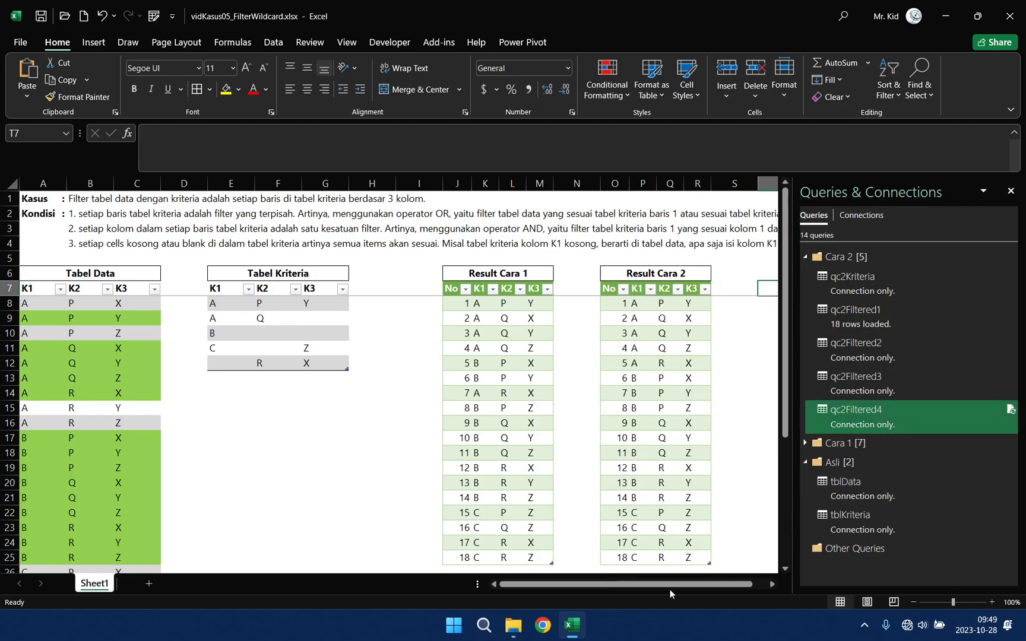
pyautogui.moveTo(720, 584); pyautogui.dragTo(734, 583)
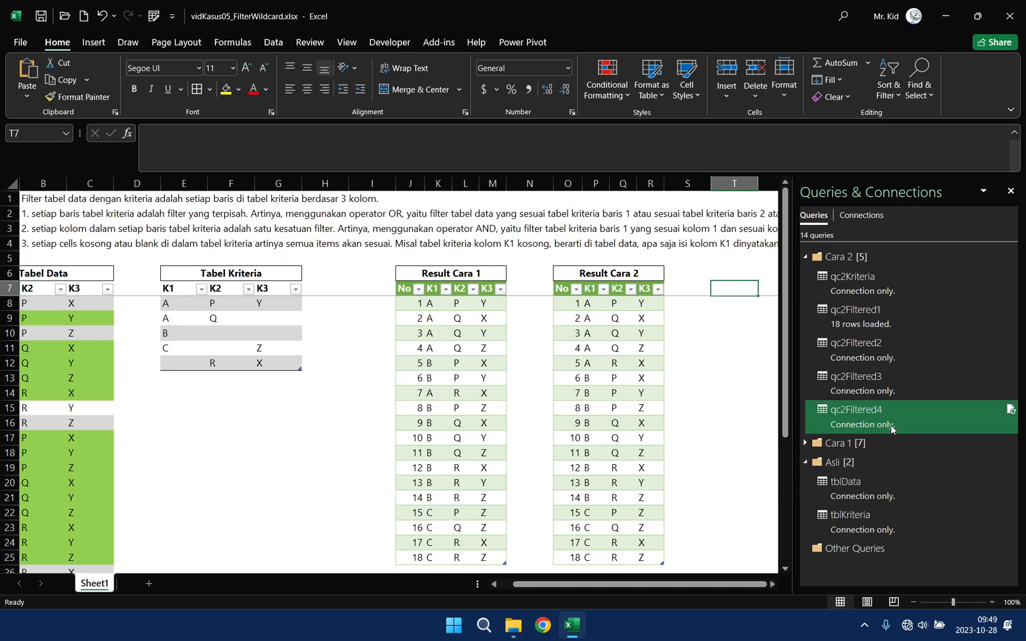
pyautogui.moveTo(886, 424)
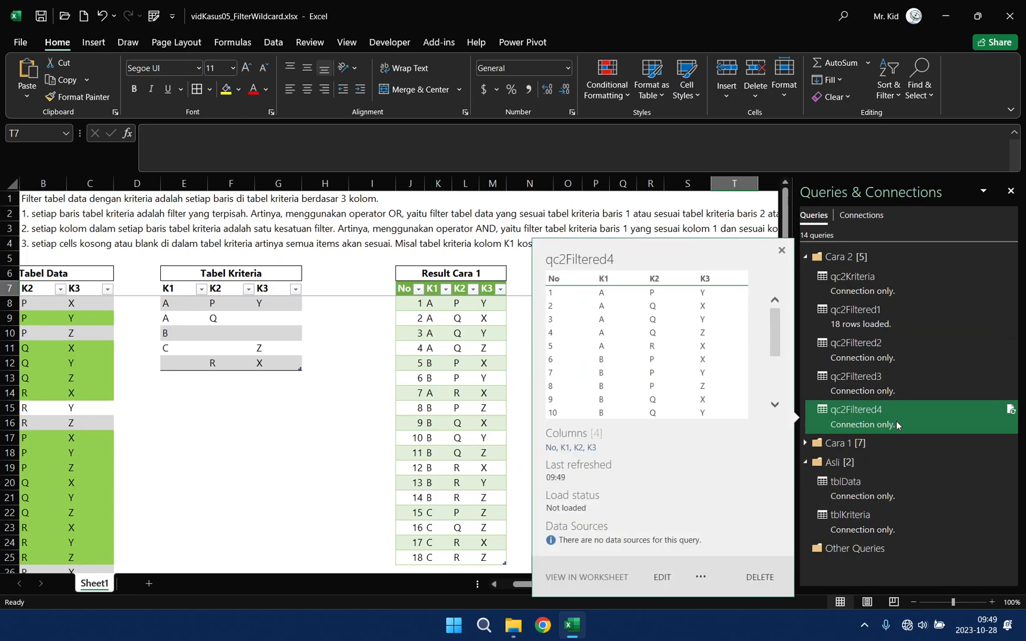
pyautogui.rightClick(896, 421)
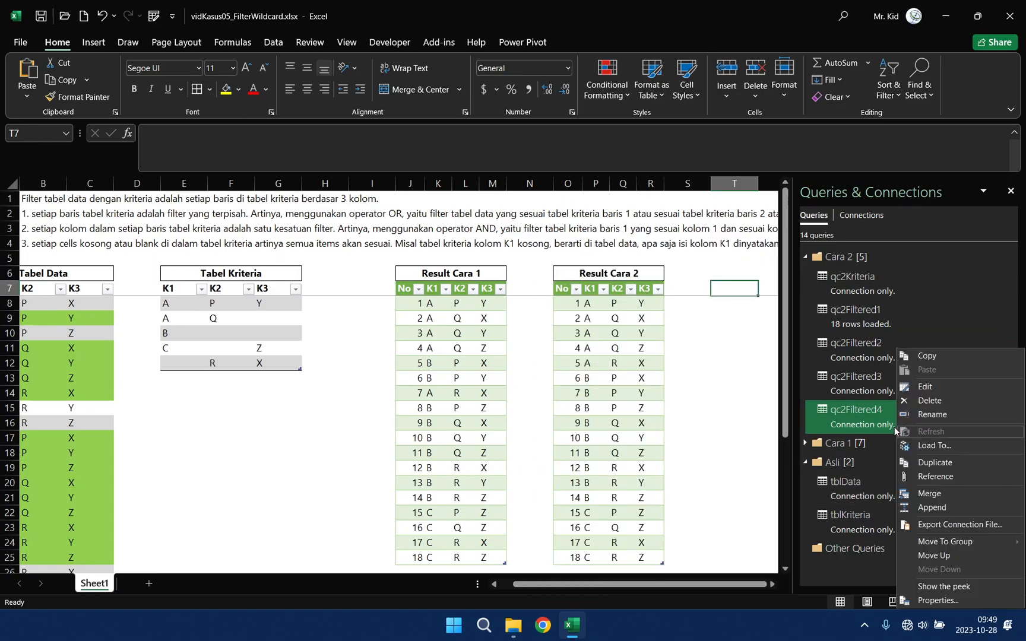
pyautogui.click(933, 447)
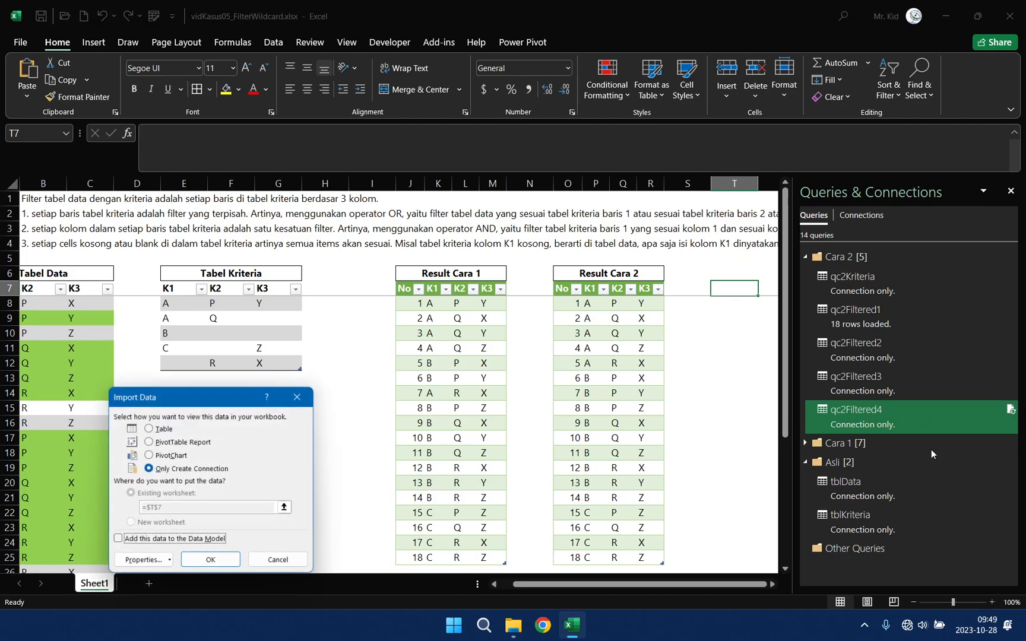
pyautogui.click(166, 429)
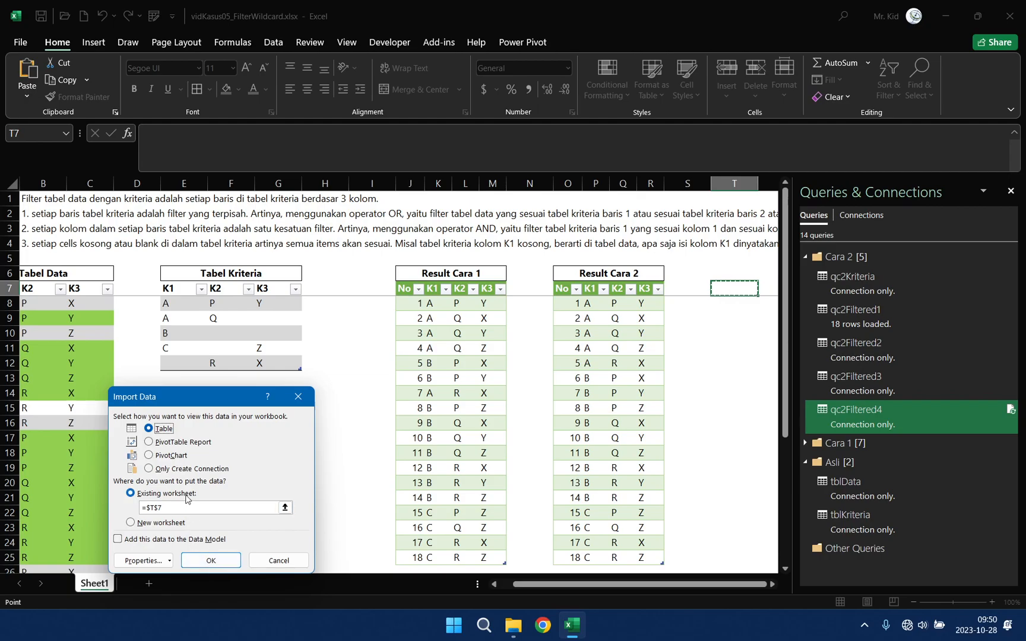
pyautogui.click(211, 562)
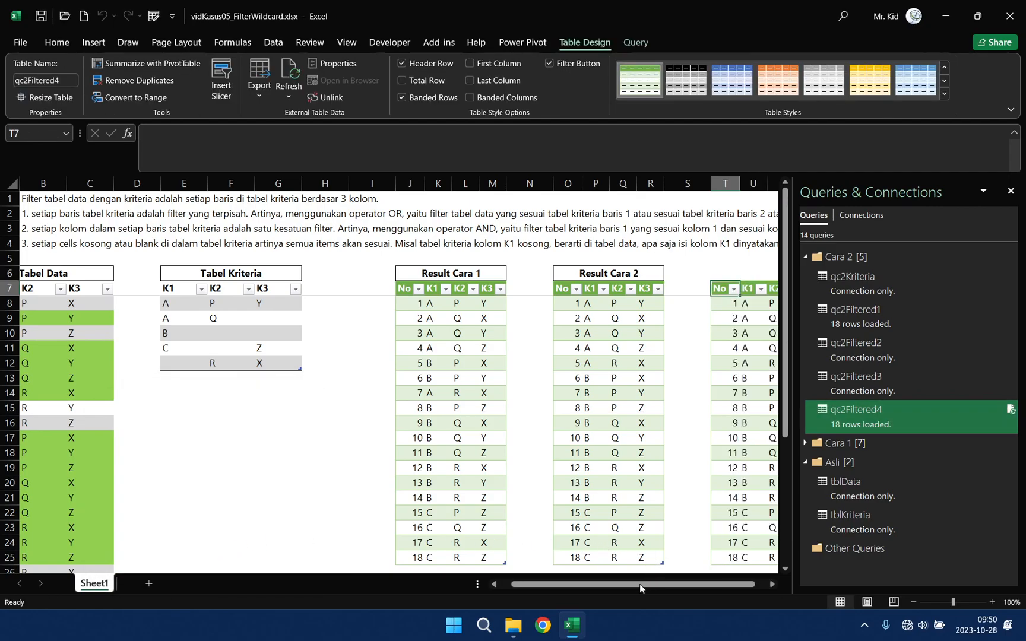
# Step: Merge and center cells T6:W6 above the new table and enter the bold heading "Result Cara 3"
pyautogui.moveTo(639, 584); pyautogui.dragTo(723, 579)
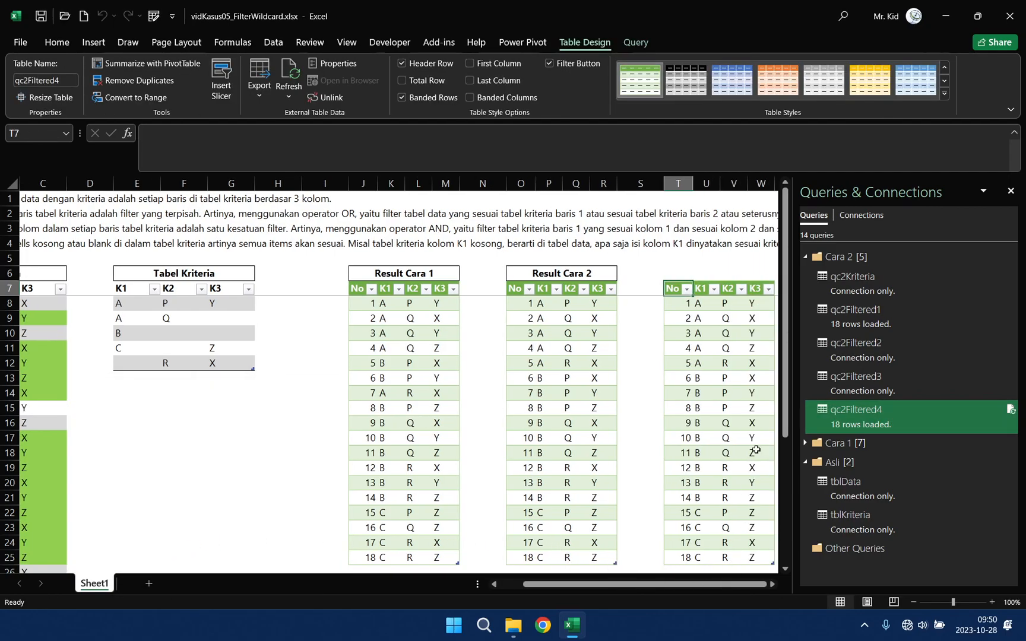
pyautogui.click(680, 273)
pyautogui.keyDown('shift'); pyautogui.click(762, 273); pyautogui.keyUp('shift')
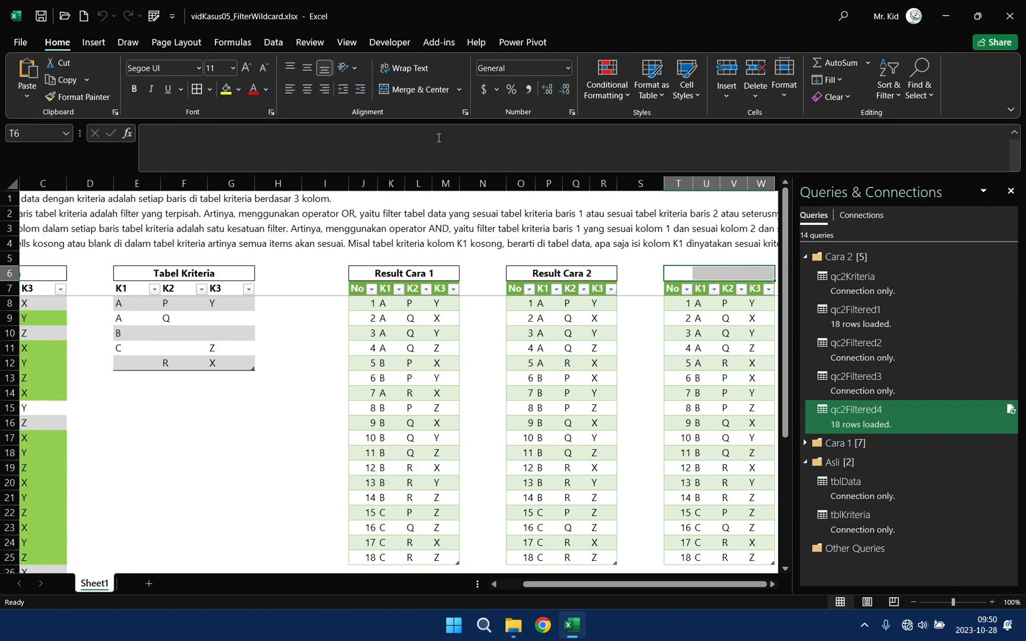
pyautogui.click(413, 89)
pyautogui.click(133, 89)
pyautogui.write('Result Cara 3')
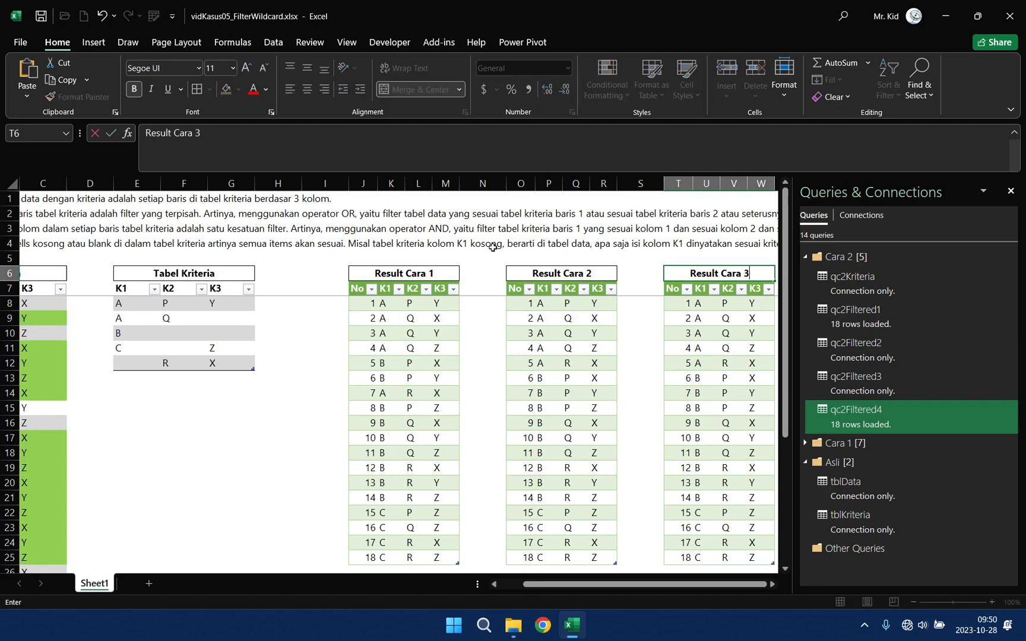
pyautogui.press('Return')
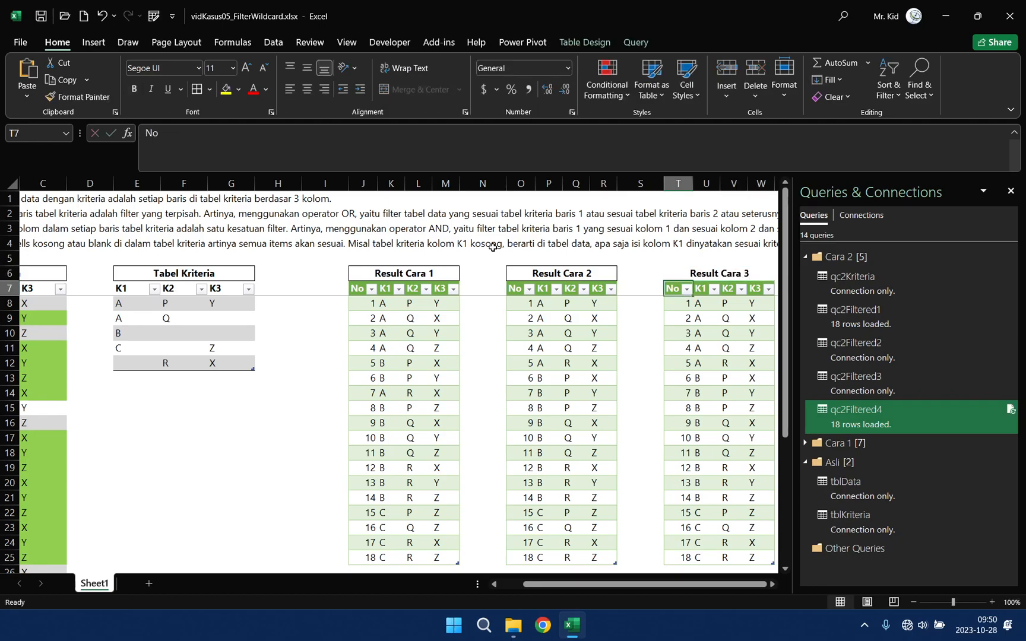
# Step: Close the queries list and add an outside border around the Result Cara 3 heading
pyautogui.click(1010, 190)
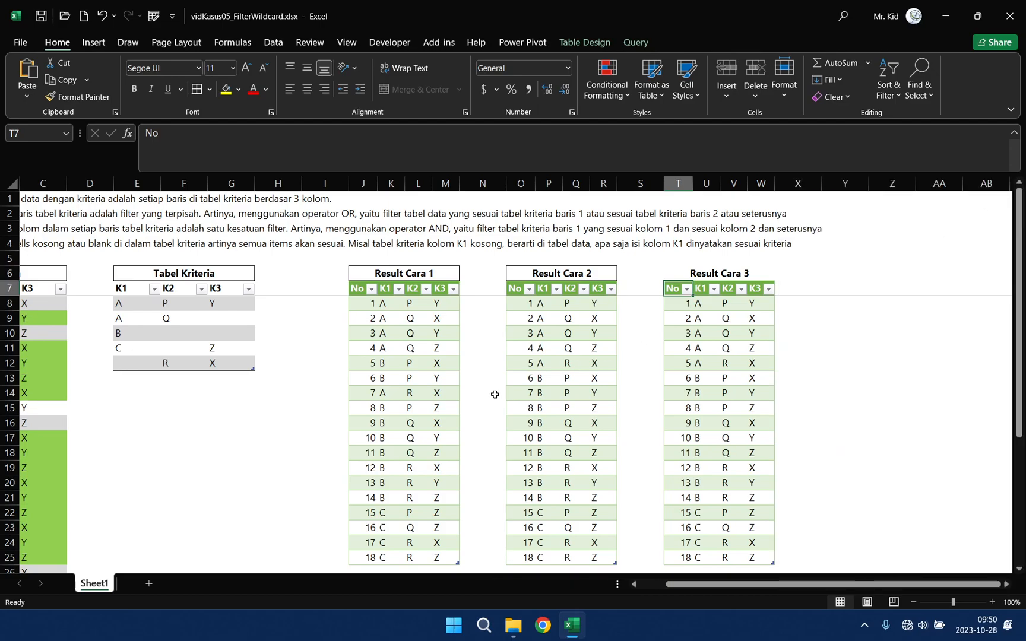
pyautogui.moveTo(680, 584); pyautogui.dragTo(641, 581)
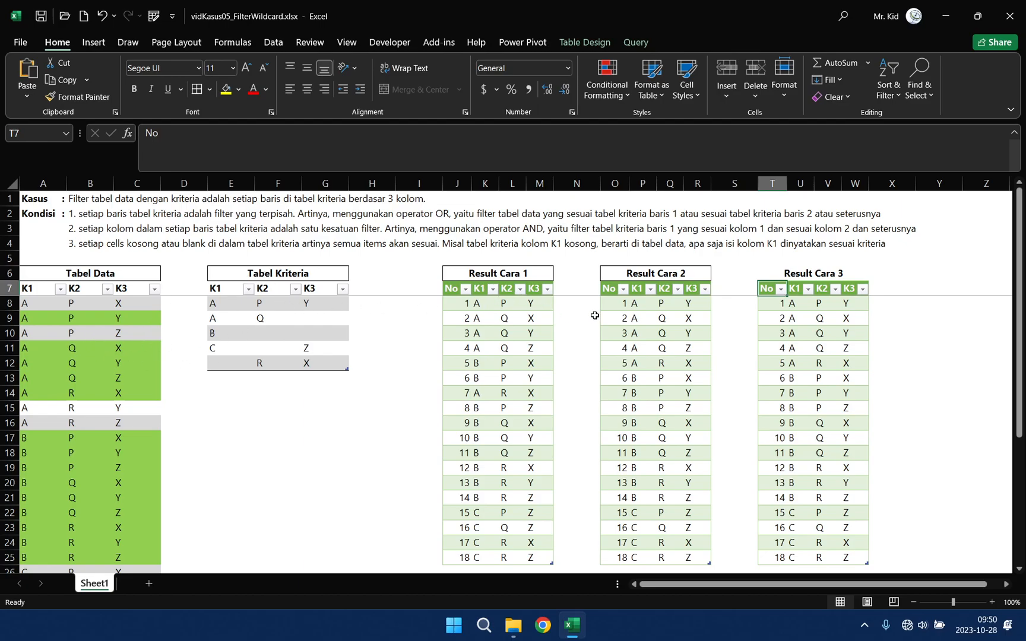
pyautogui.click(790, 272)
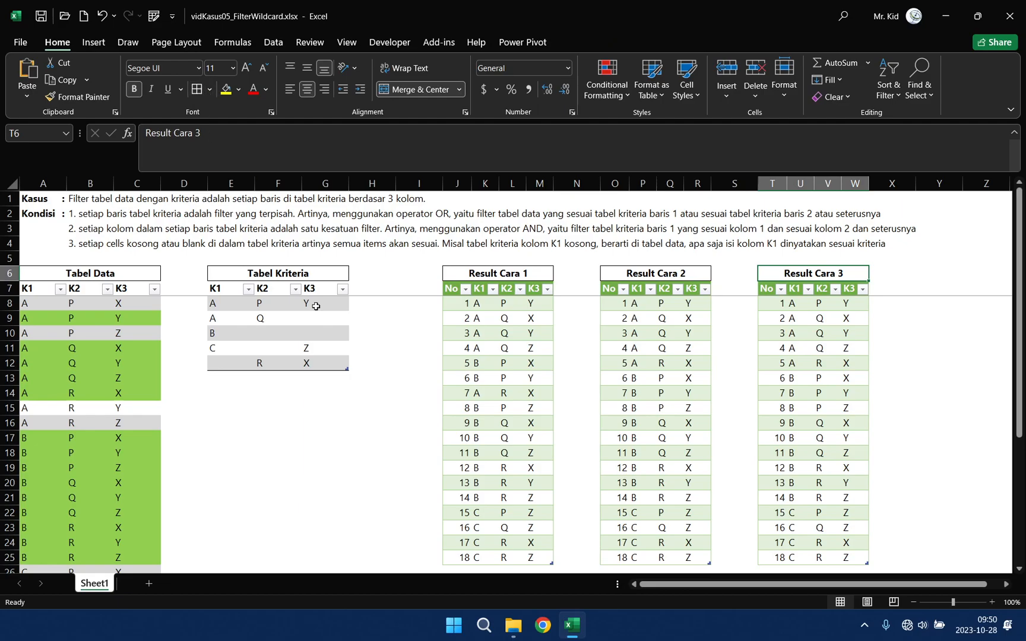
pyautogui.click(580, 274)
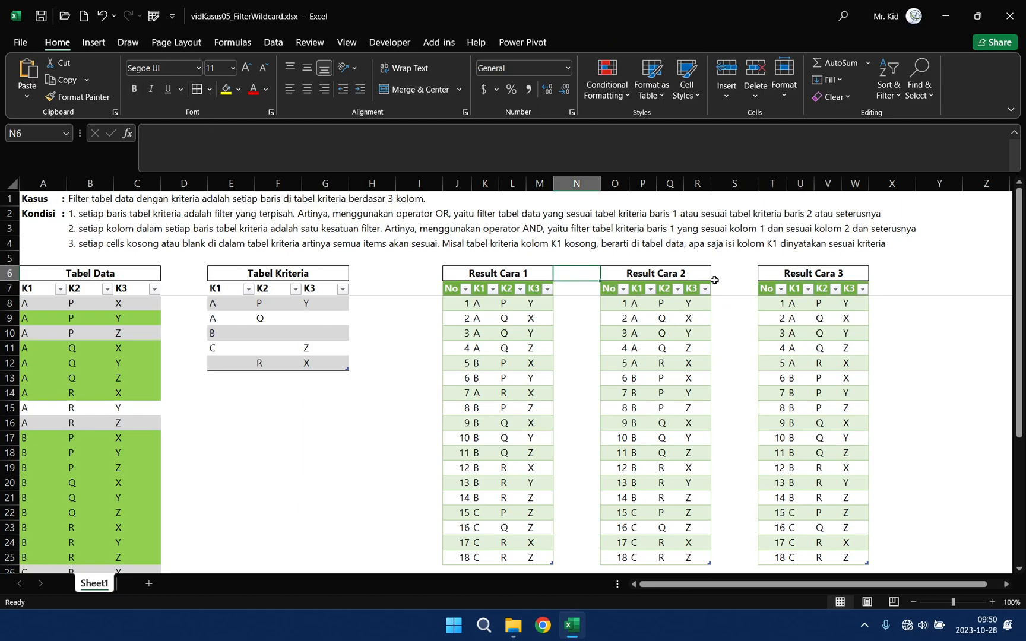
pyautogui.click(725, 277)
pyautogui.click(900, 271)
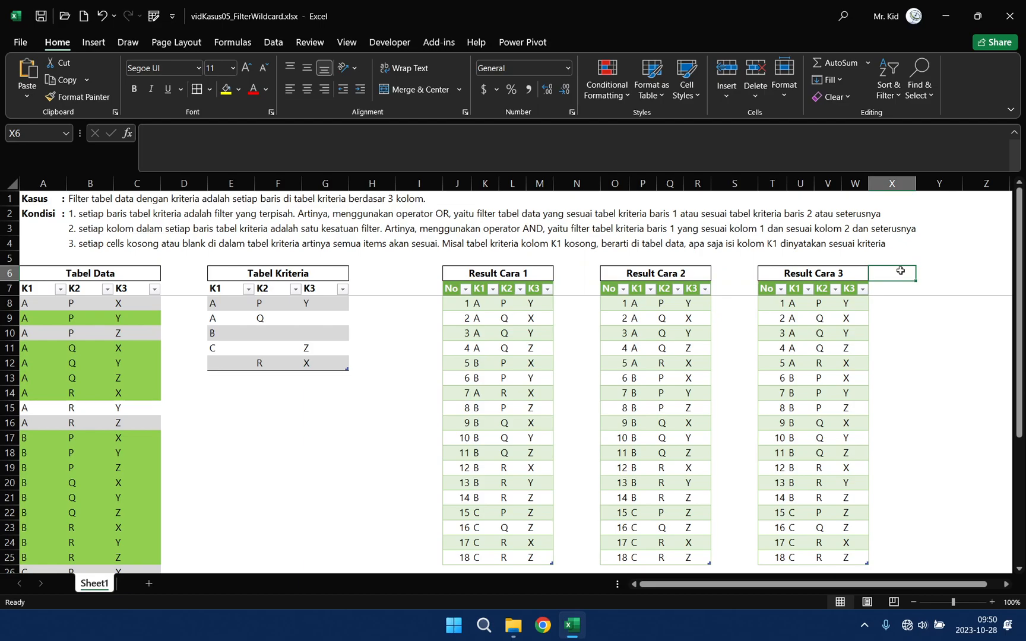
# Step: Compare the filtered rows under the Result Cara 1, Result Cara 2 and Result Cara 3 headings
pyautogui.click(586, 275)
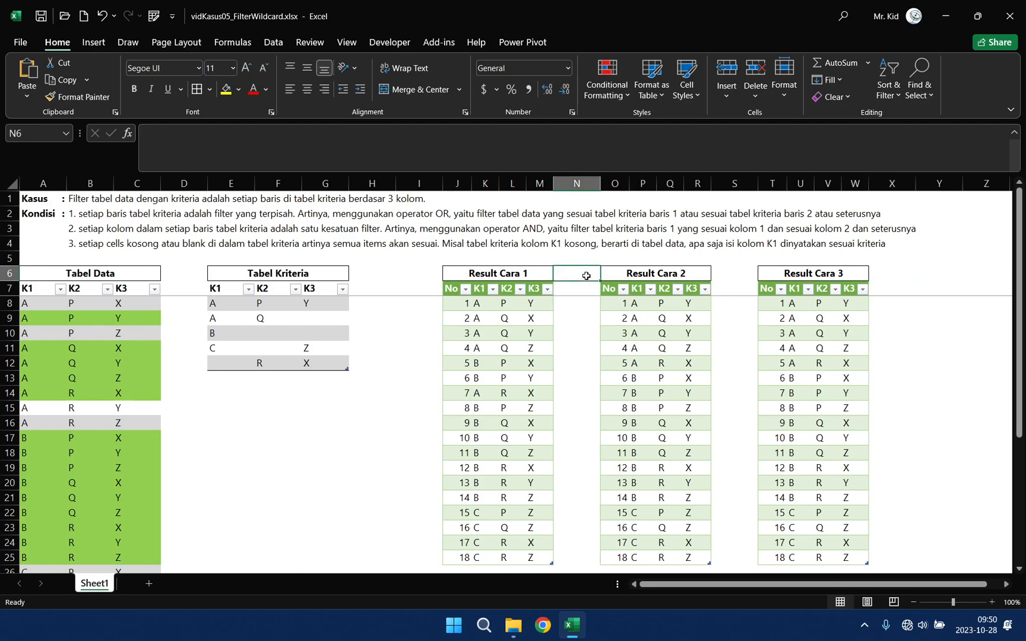
pyautogui.click(623, 275)
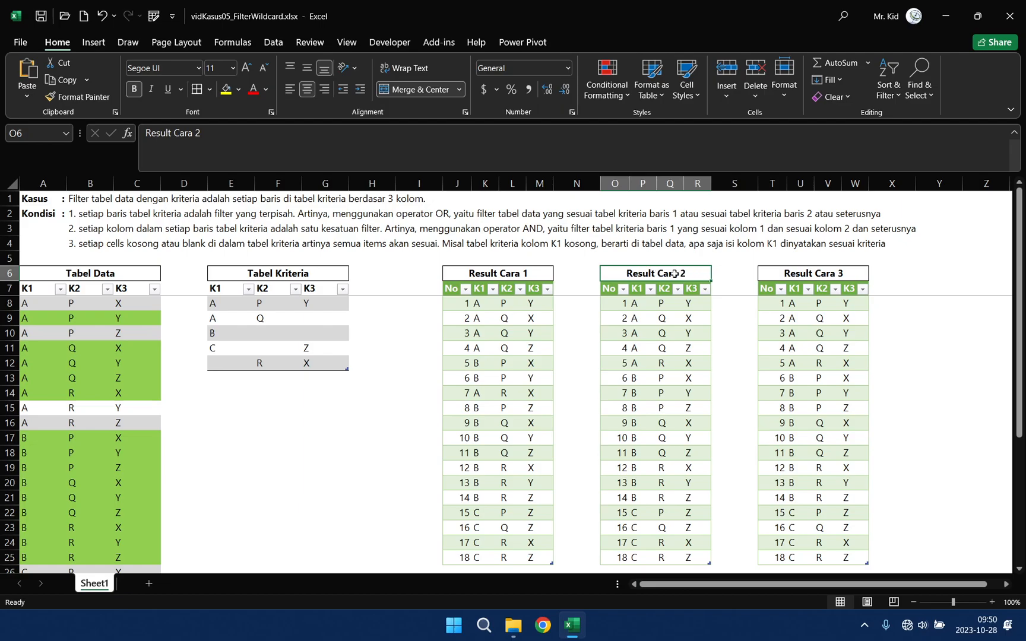
pyautogui.click(514, 273)
pyautogui.click(639, 279)
pyautogui.click(522, 274)
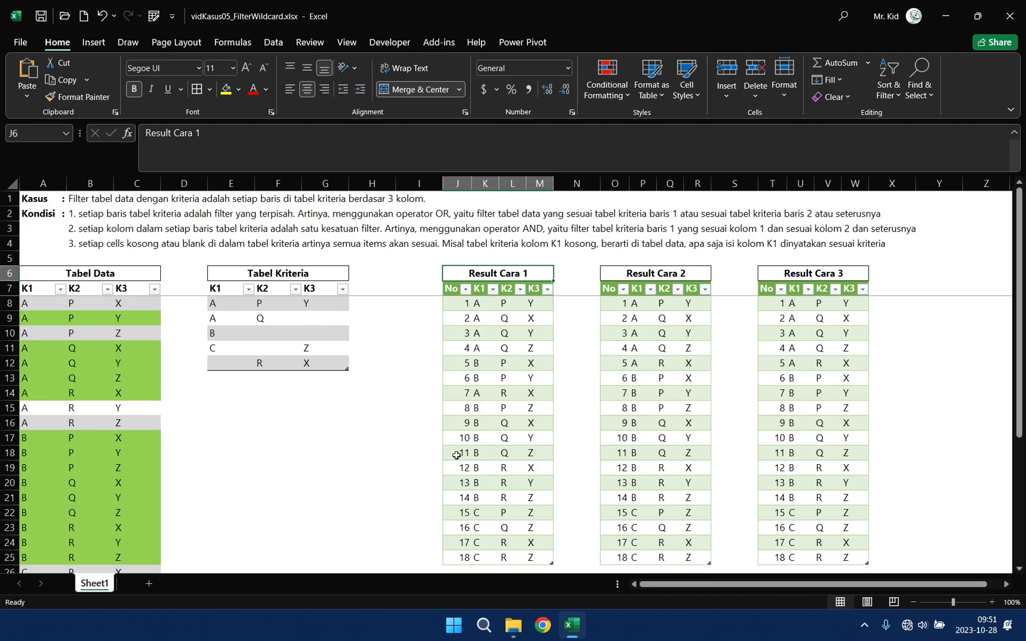
pyautogui.click(840, 275)
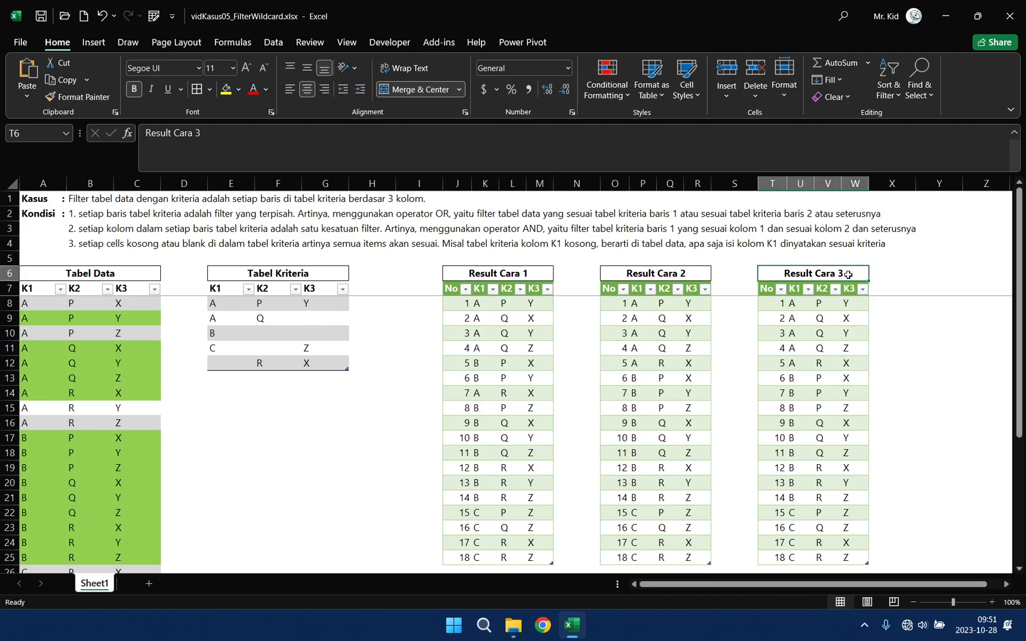
pyautogui.click(910, 269)
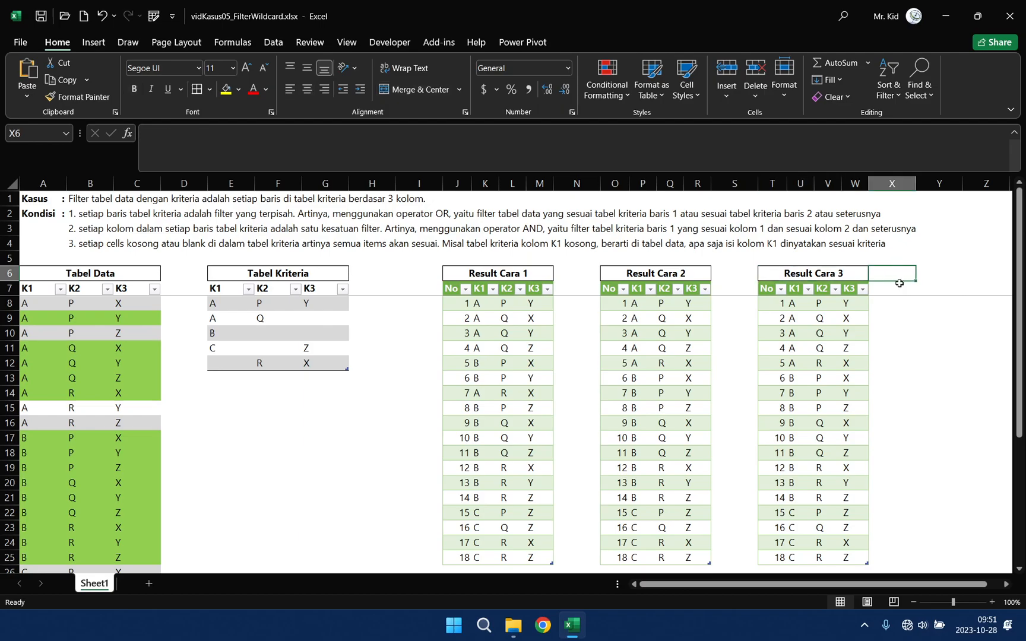
pyautogui.click(899, 284)
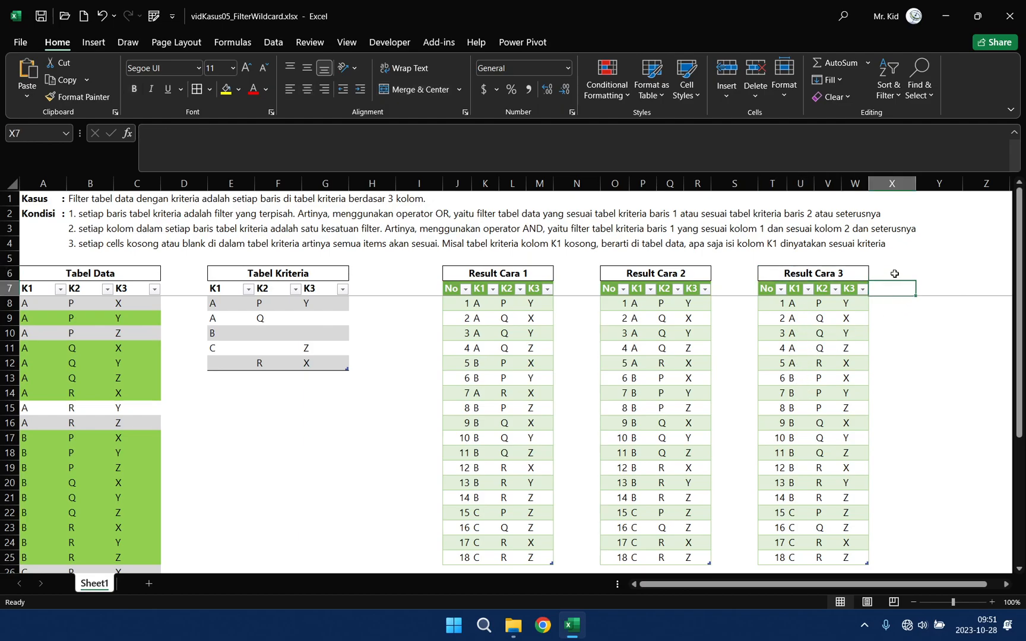
pyautogui.click(843, 272)
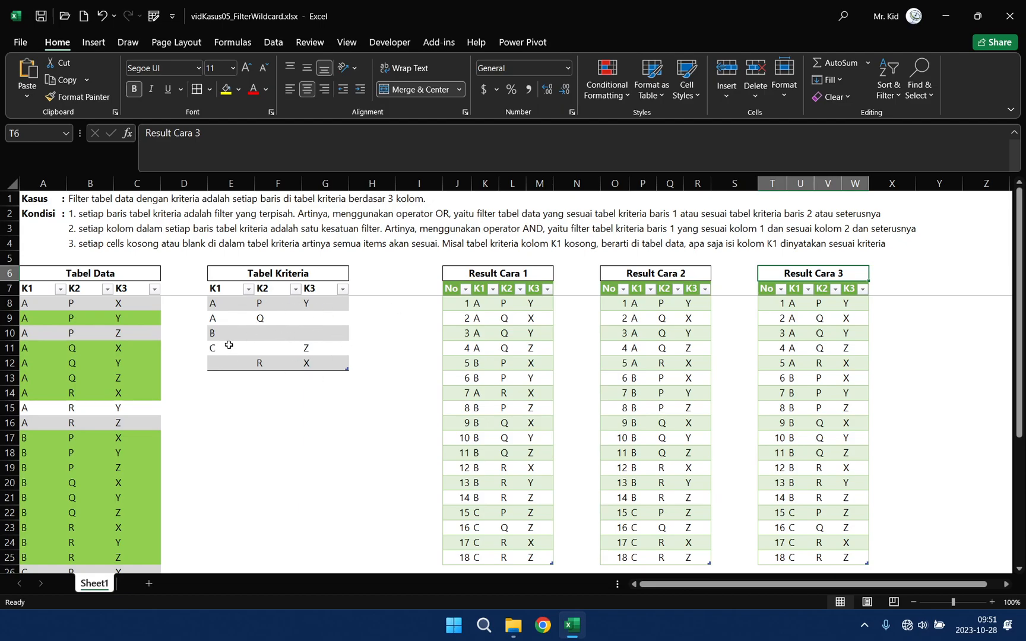
pyautogui.click(914, 290)
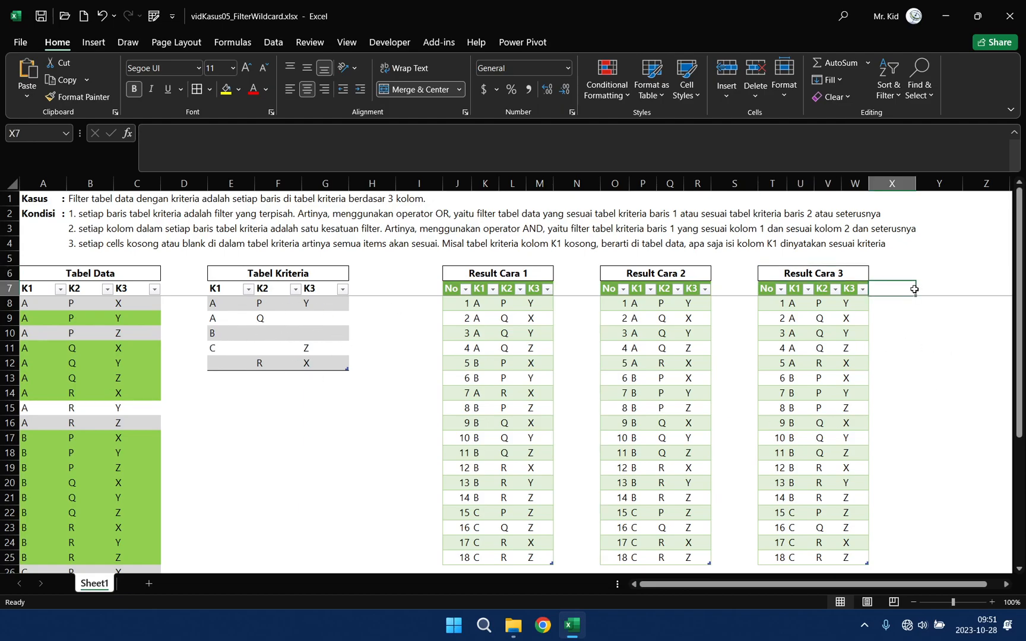